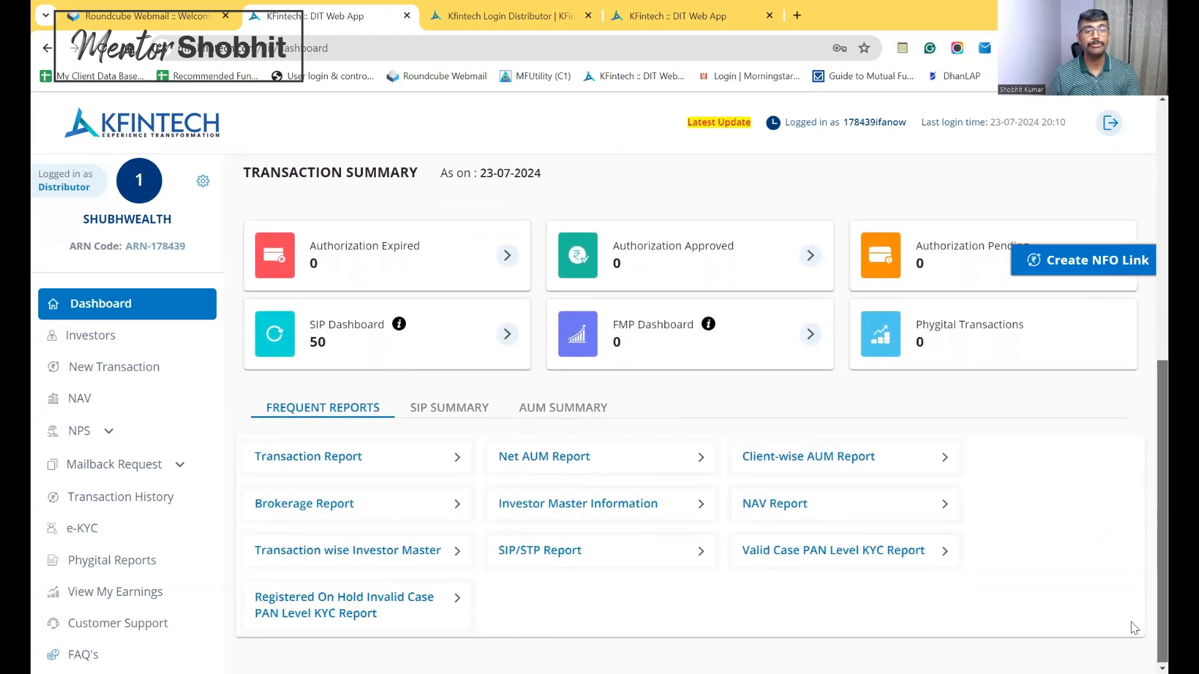
pyautogui.click(321, 457)
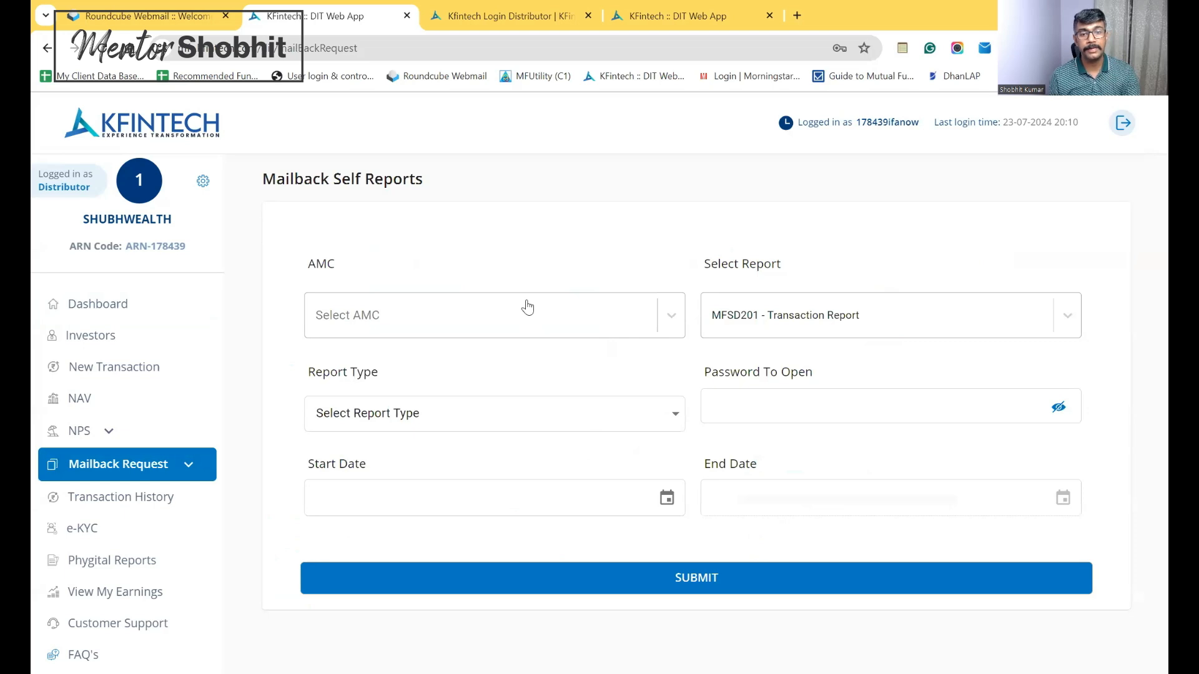
pyautogui.click(92, 308)
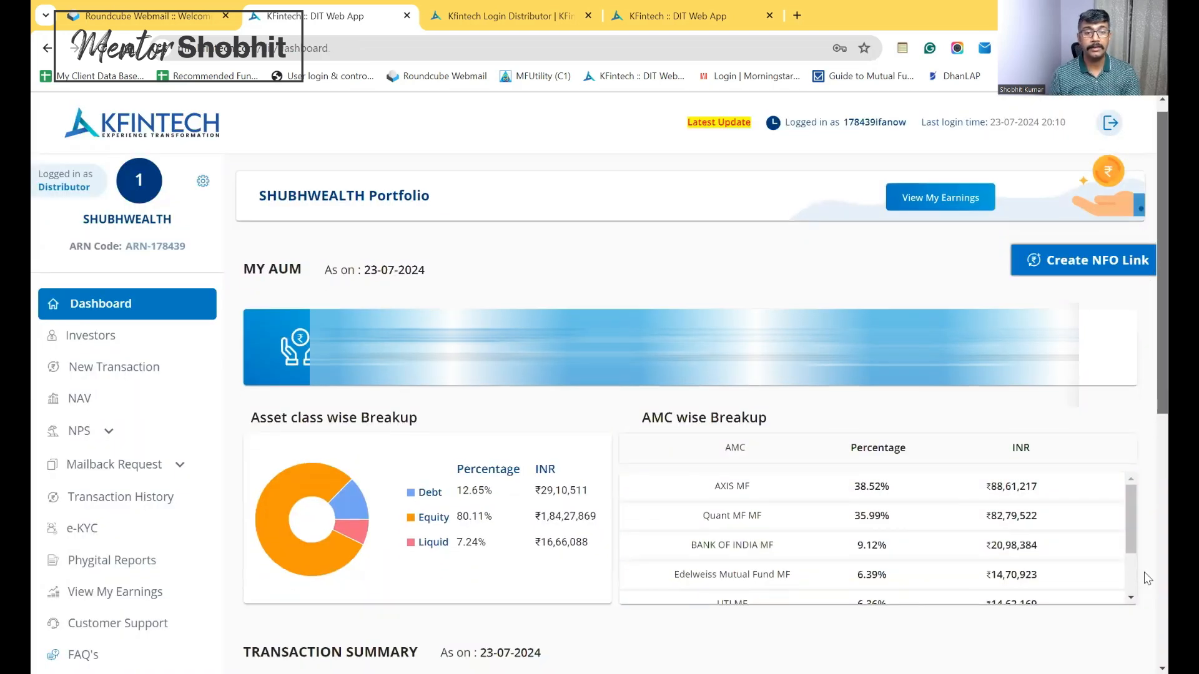
pyautogui.scroll(-6, 1147, 577)
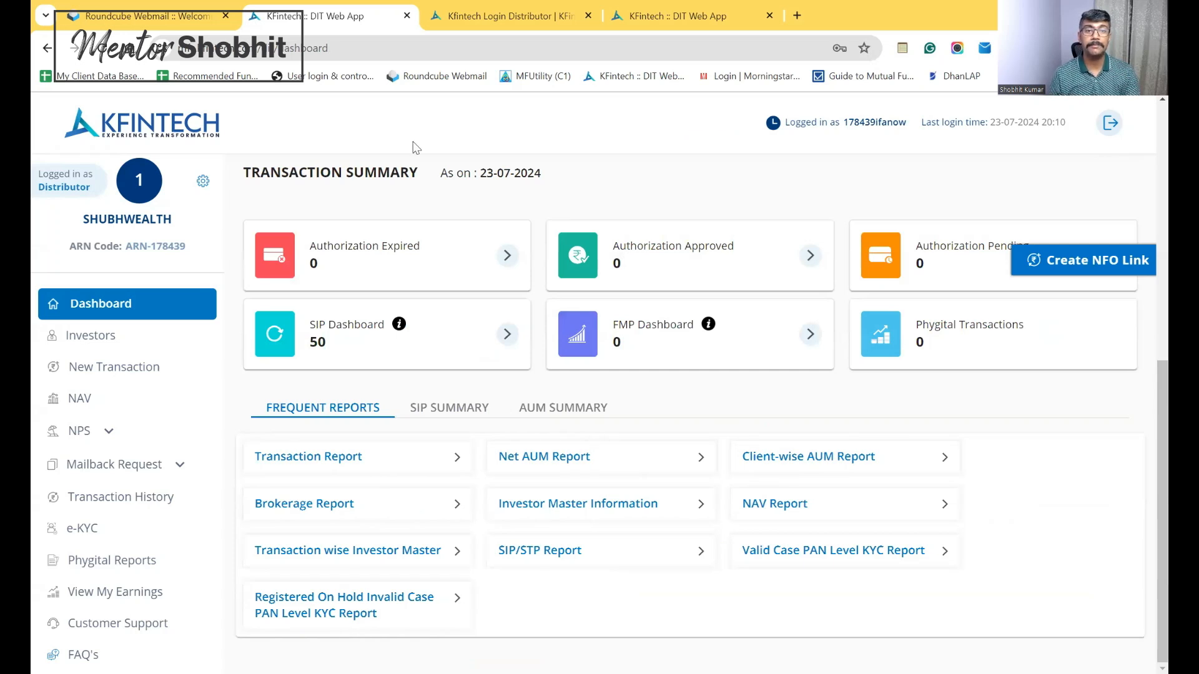
pyautogui.click(661, 16)
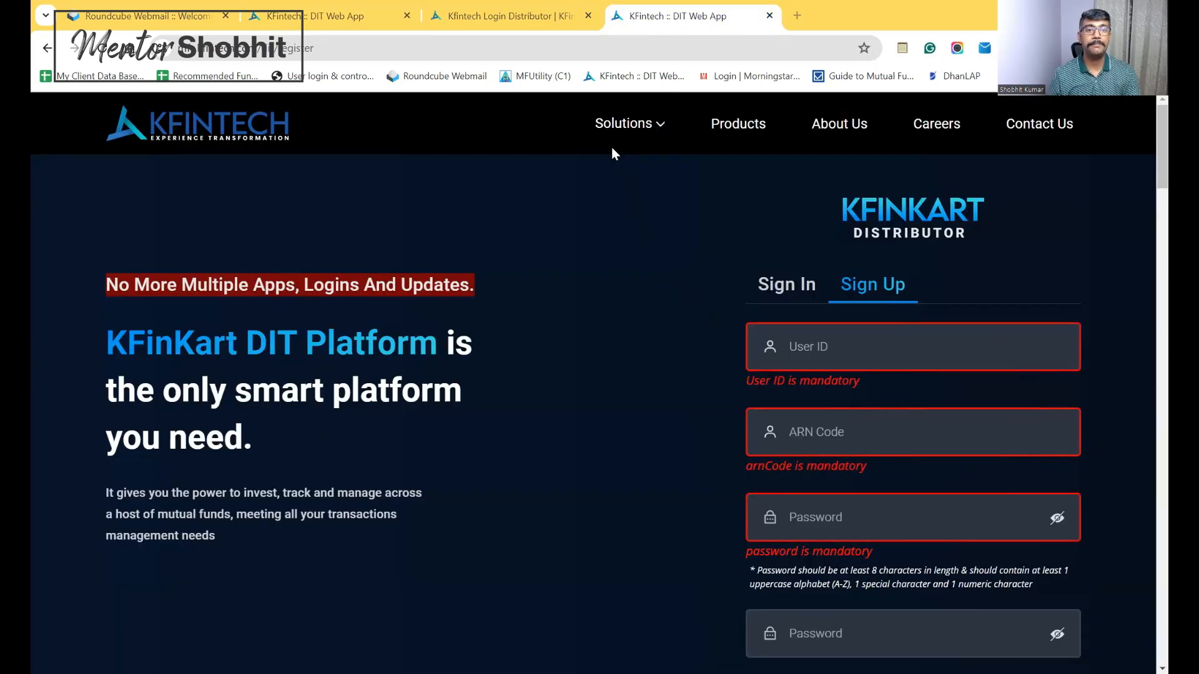
pyautogui.click(334, 6)
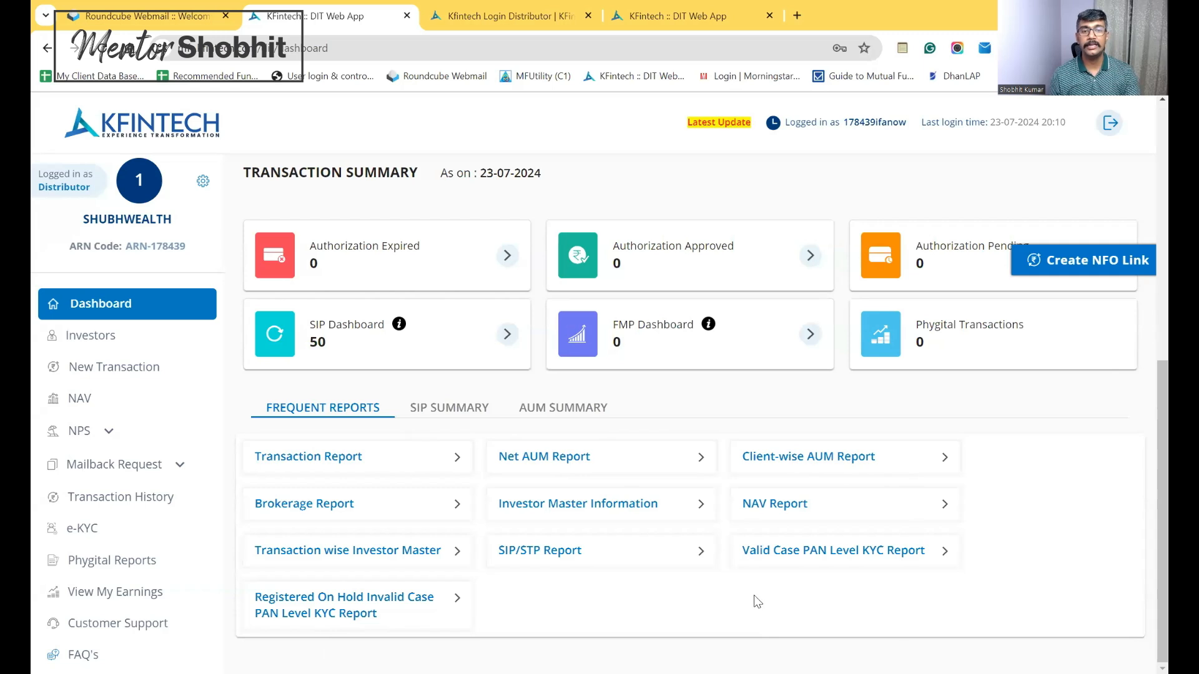
# Browse the Investors list of 34 investors and open the first investor's details page
pyautogui.click(86, 338)
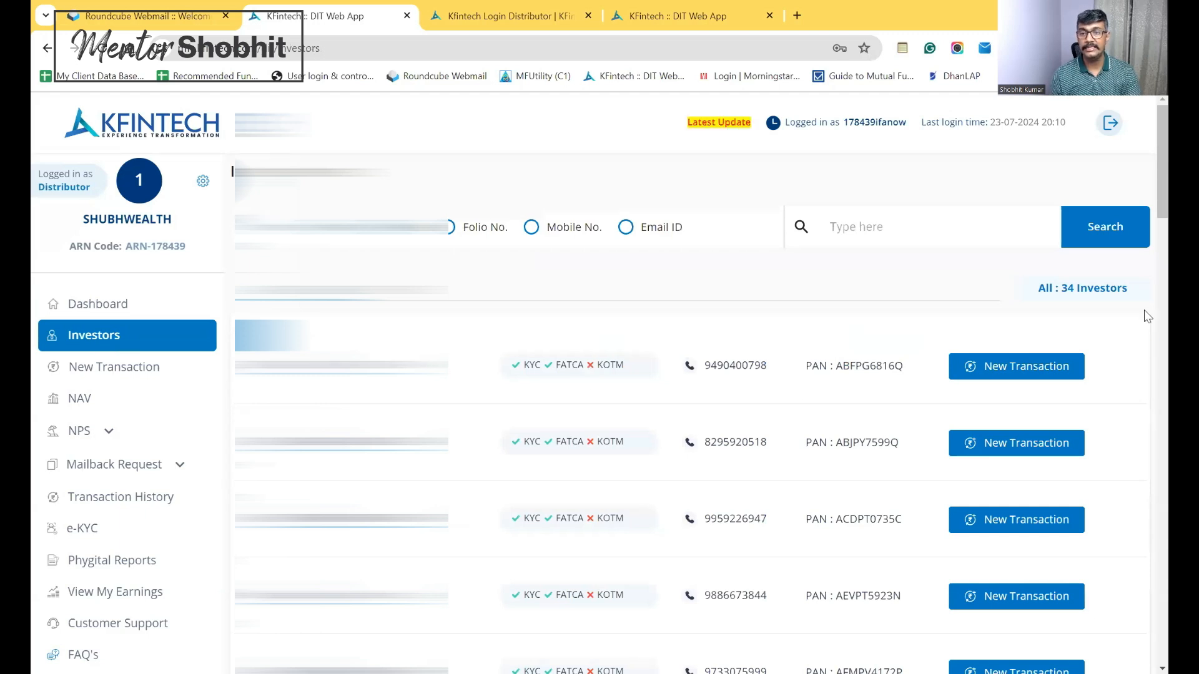
pyautogui.scroll(-4, 1146, 300)
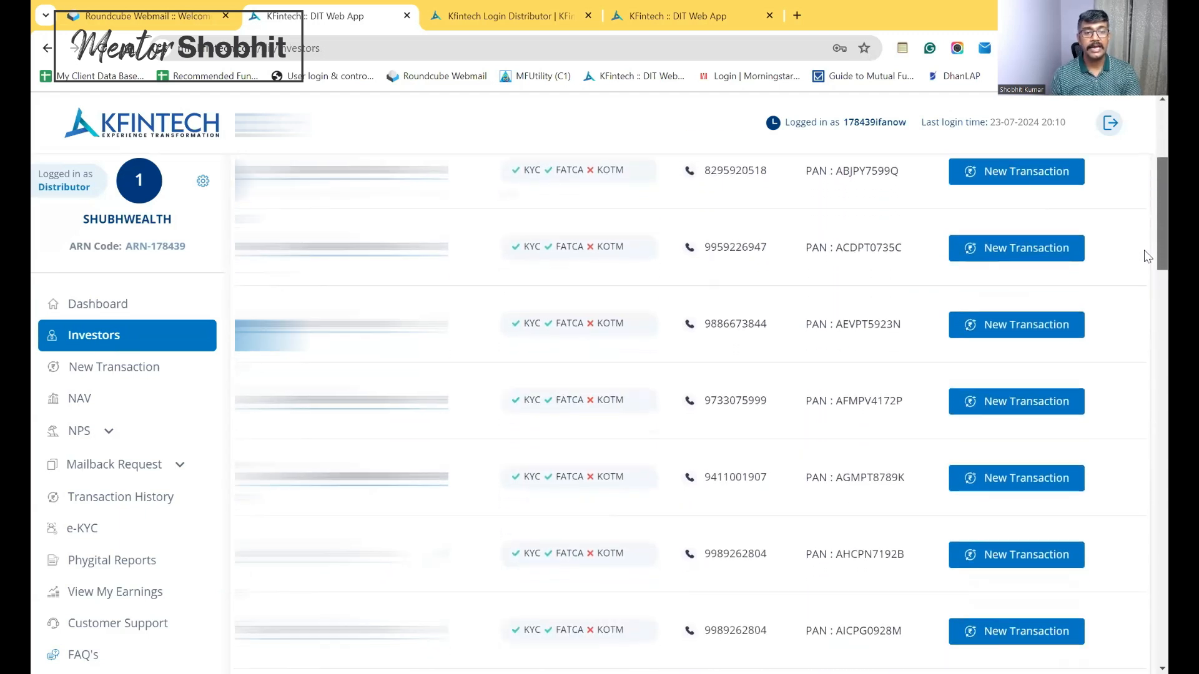
pyautogui.scroll(-5, 1146, 275)
pyautogui.scroll(8, 1146, 331)
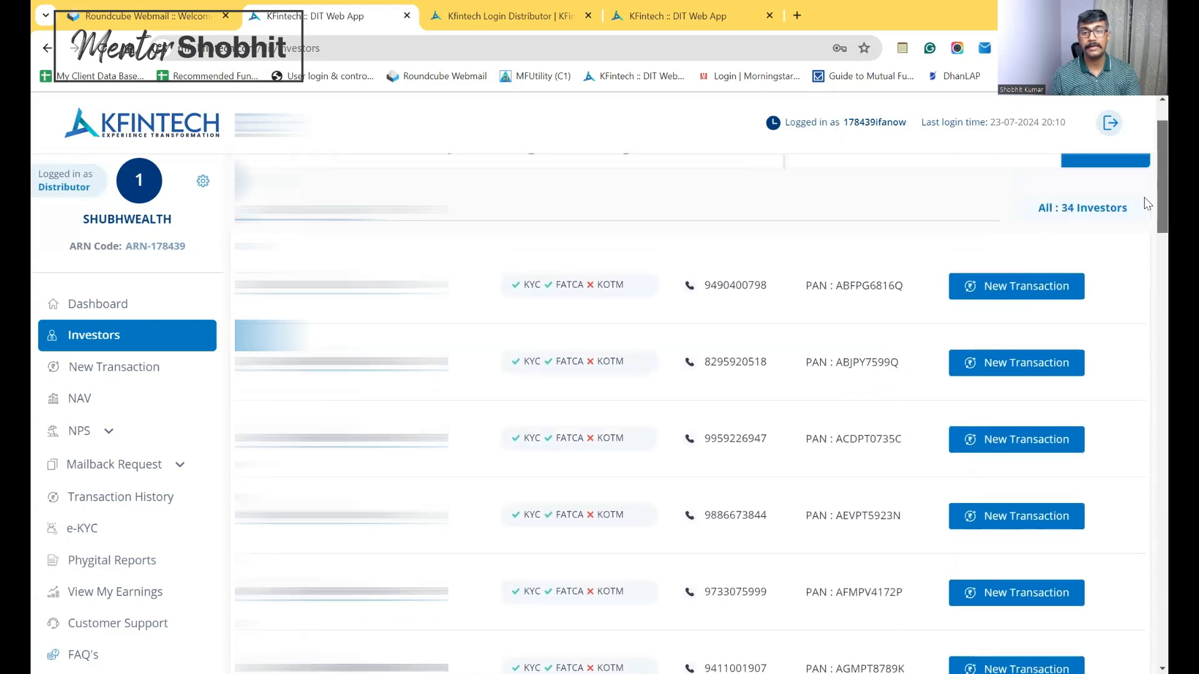
pyautogui.scroll(2, 1146, 194)
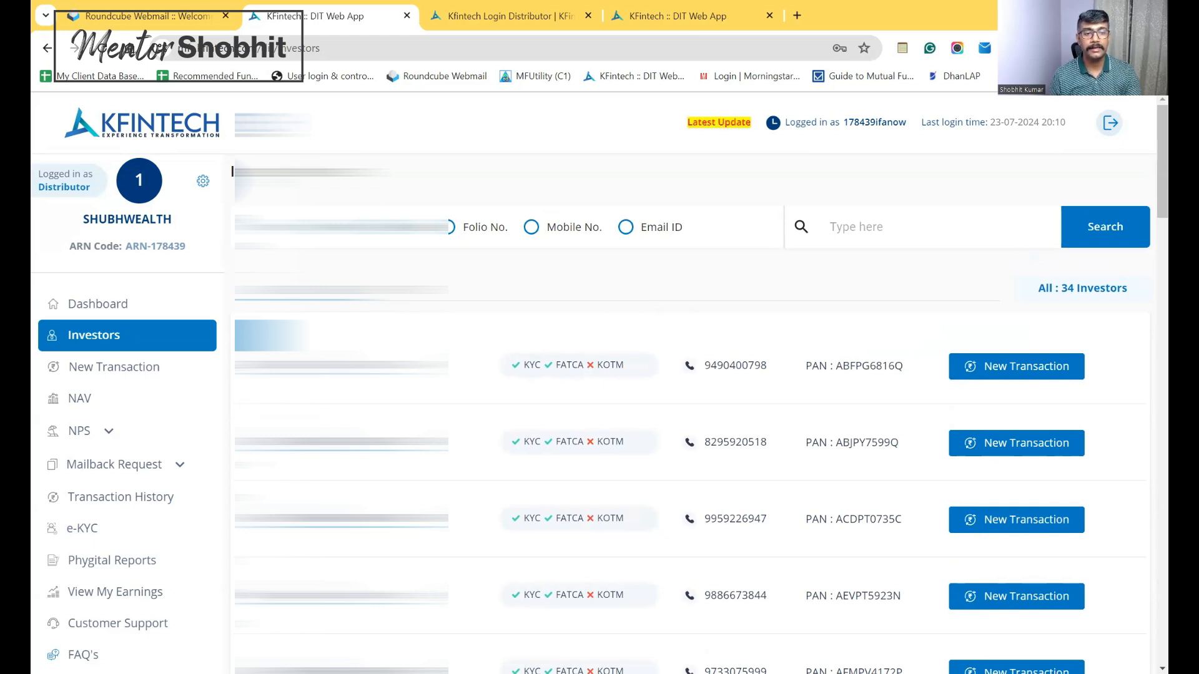
pyautogui.click(320, 369)
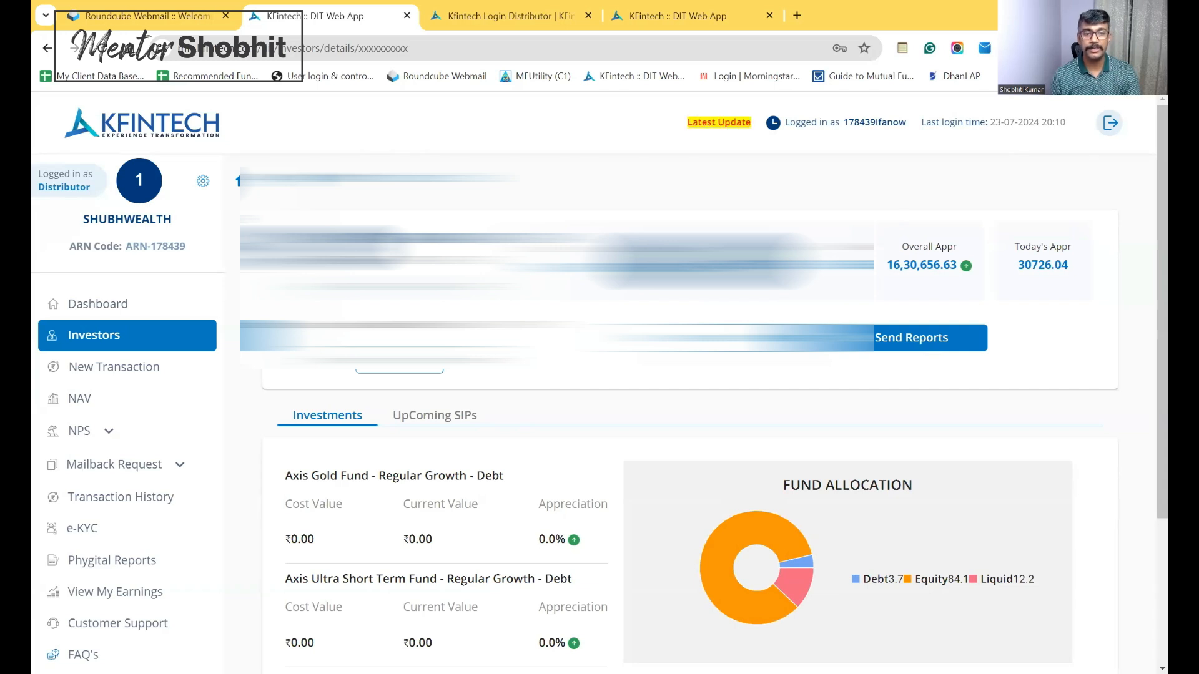
# Initiate an investment for this investor and pick New Purchase in Digital Mode
pyautogui.click(749, 338)
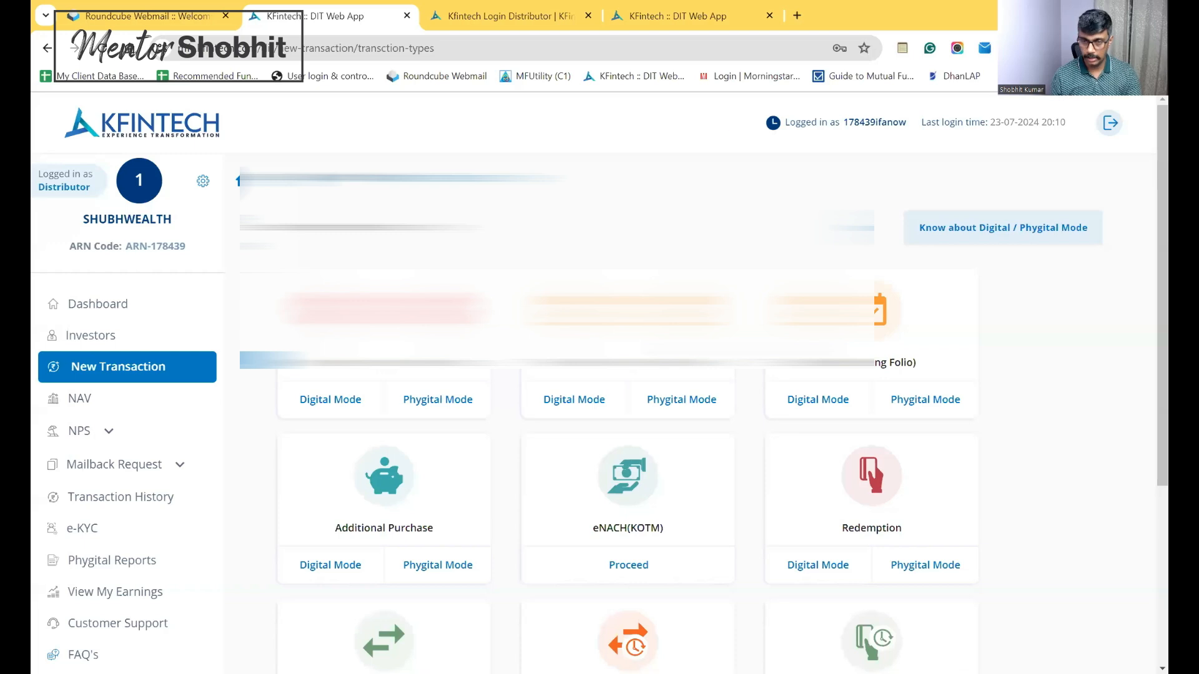
pyautogui.scroll(-1, 1148, 330)
pyautogui.scroll(-1, 1147, 337)
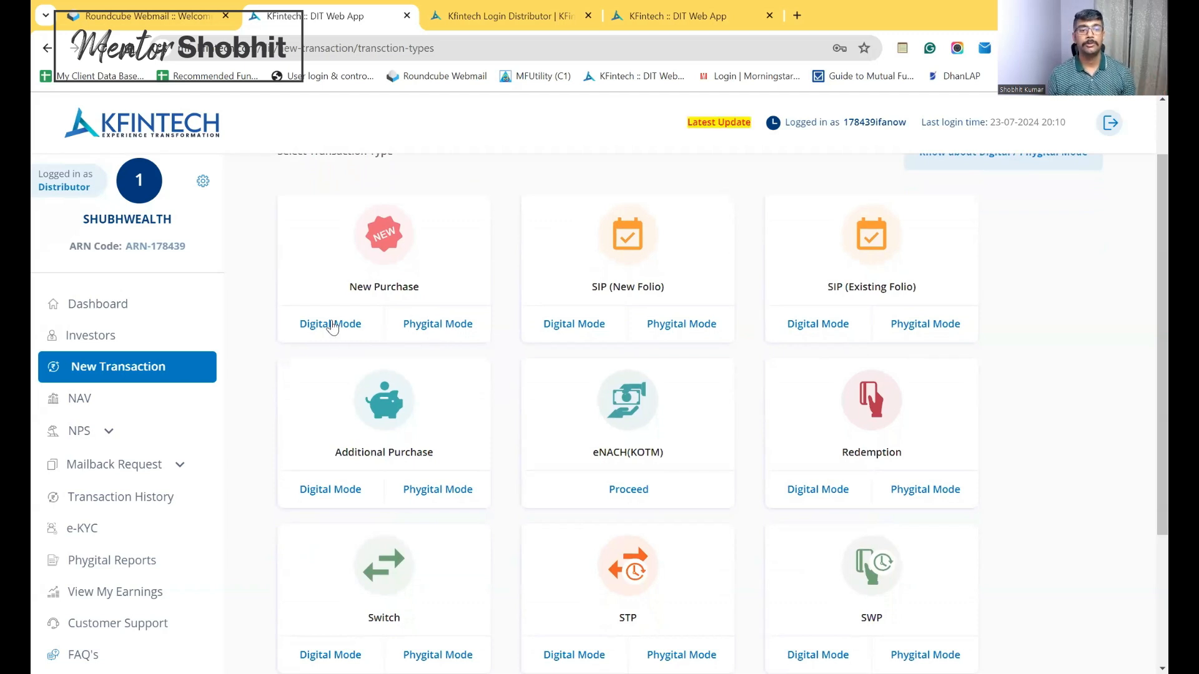
pyautogui.click(332, 324)
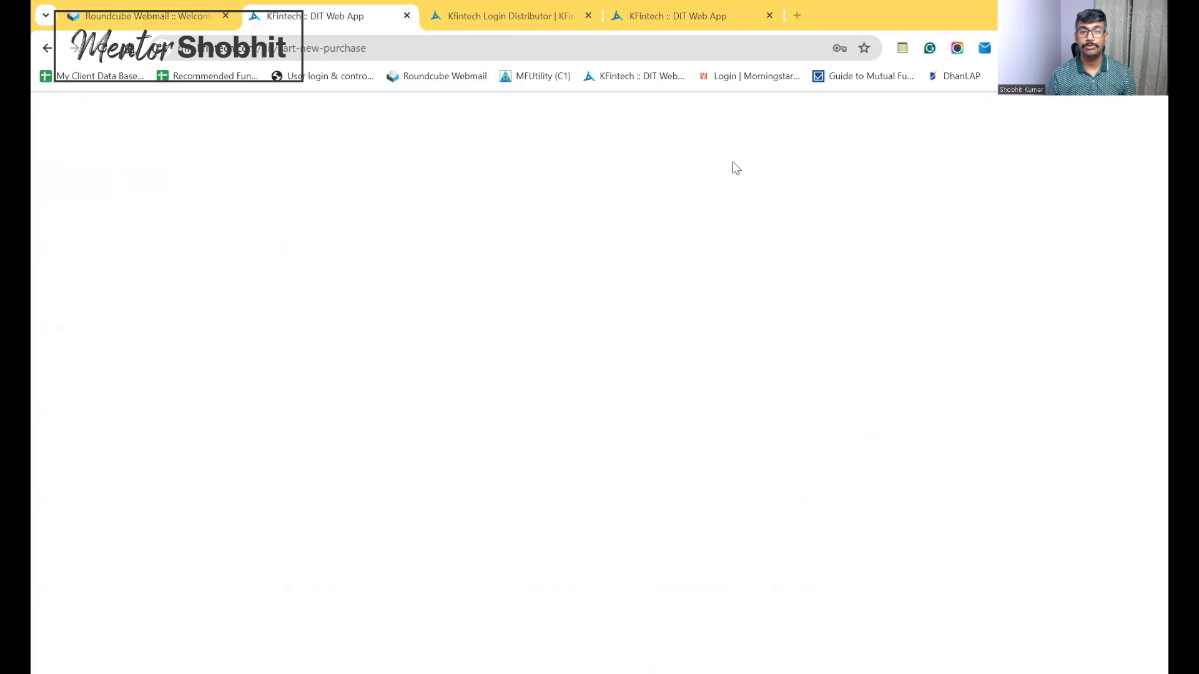
# Reload the new purchase page, then go back three pages to the Investors list
pyautogui.click(103, 55)
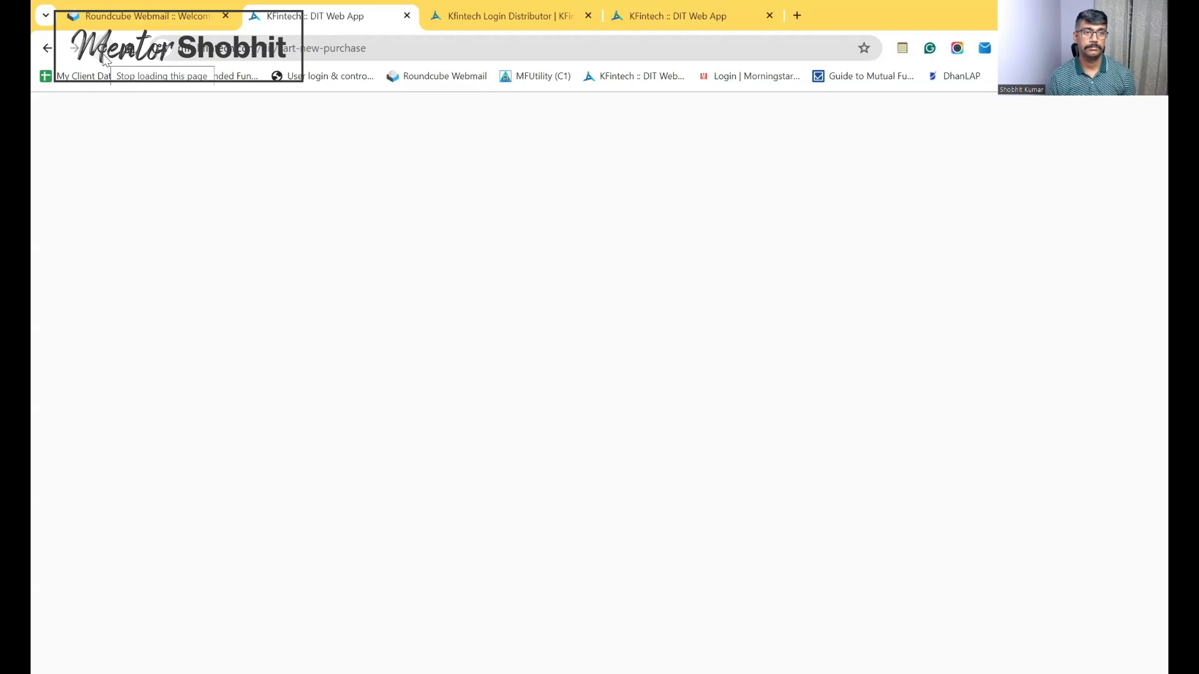
pyautogui.click(47, 52)
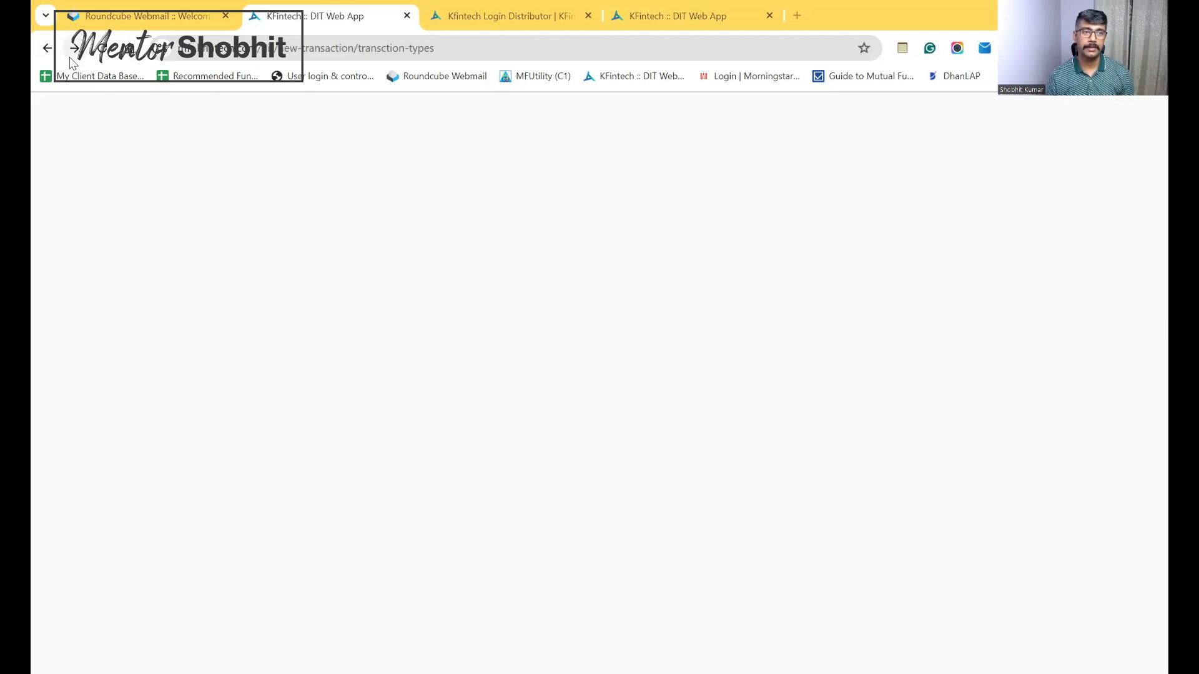
pyautogui.click(52, 56)
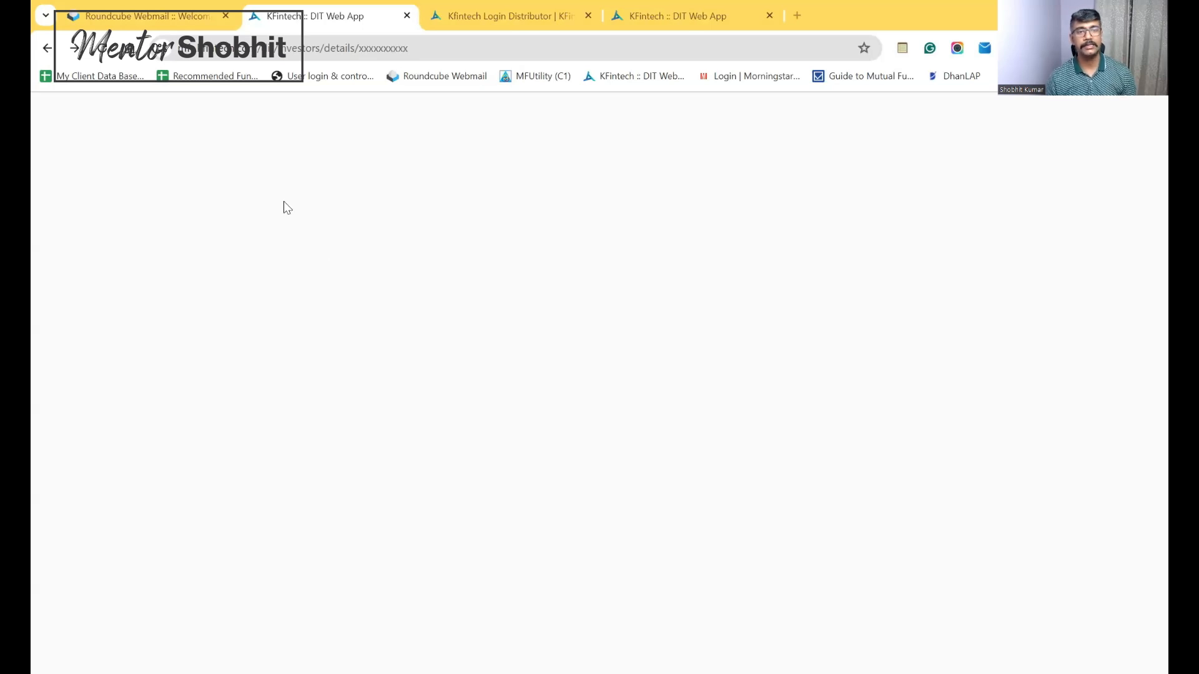
pyautogui.click(48, 49)
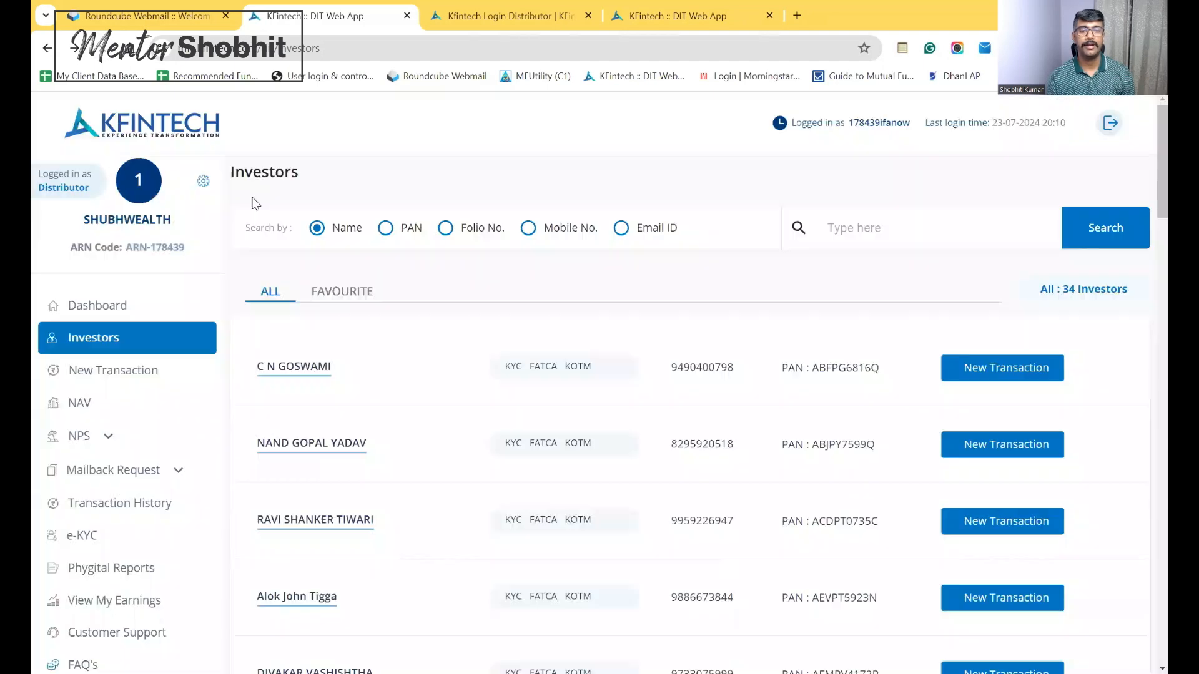
# Open the first investor's details and initiate an investment to see the transaction types
pyautogui.click(311, 369)
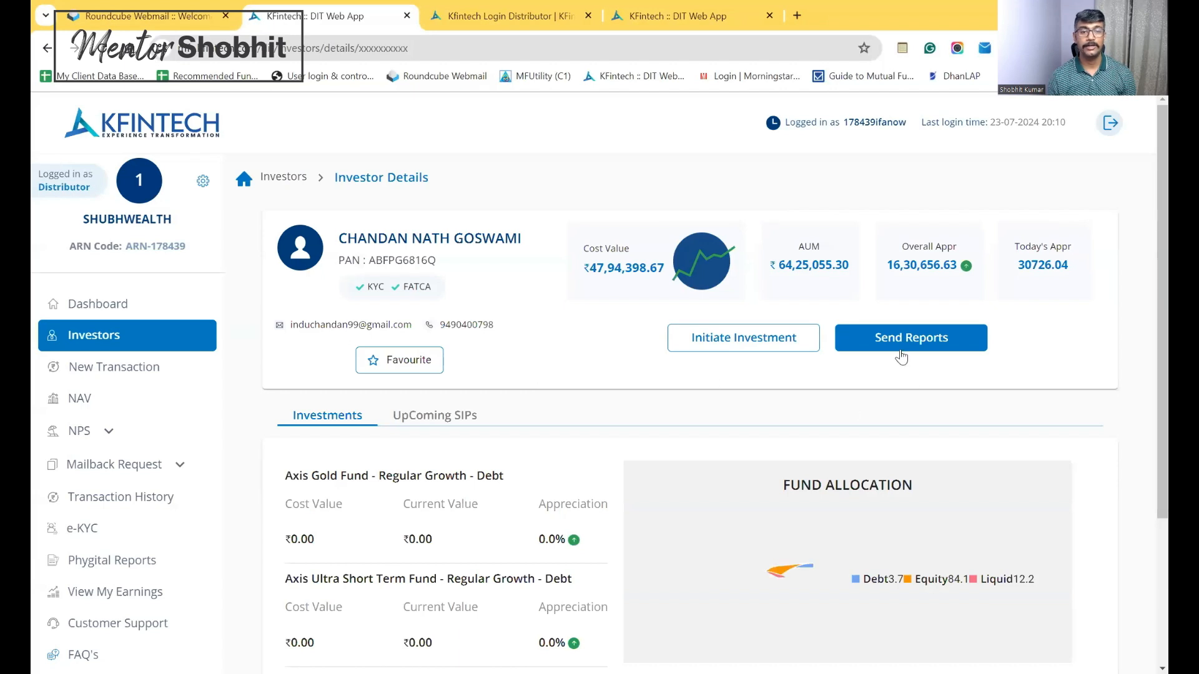
pyautogui.click(751, 344)
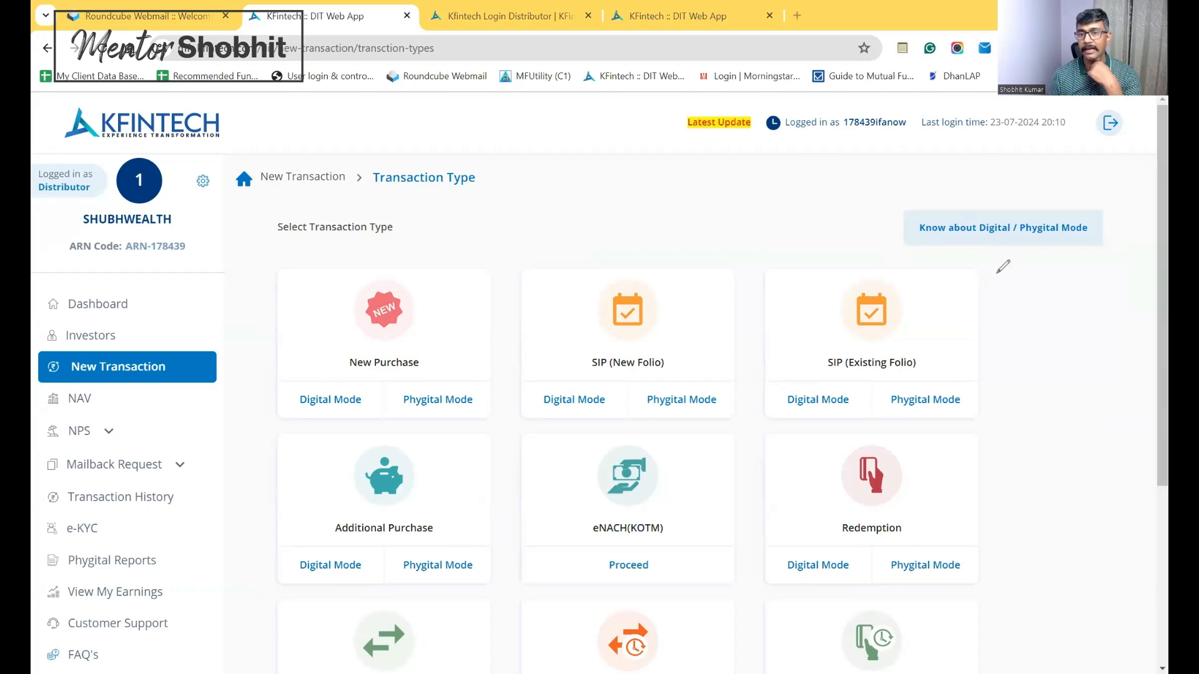
# Handwrite red margin notes Folio, MFD, Scheme, SIP and STP SWP on the page
pyautogui.moveTo(985, 292)
pyautogui.mouseDown()
pyautogui.moveTo(1008, 315)
pyautogui.moveTo(1036, 283)
pyautogui.moveTo(1025, 310)
pyautogui.moveTo(1059, 293)
pyautogui.moveTo(1020, 326)
pyautogui.moveTo(1079, 302)
pyautogui.mouseUp()
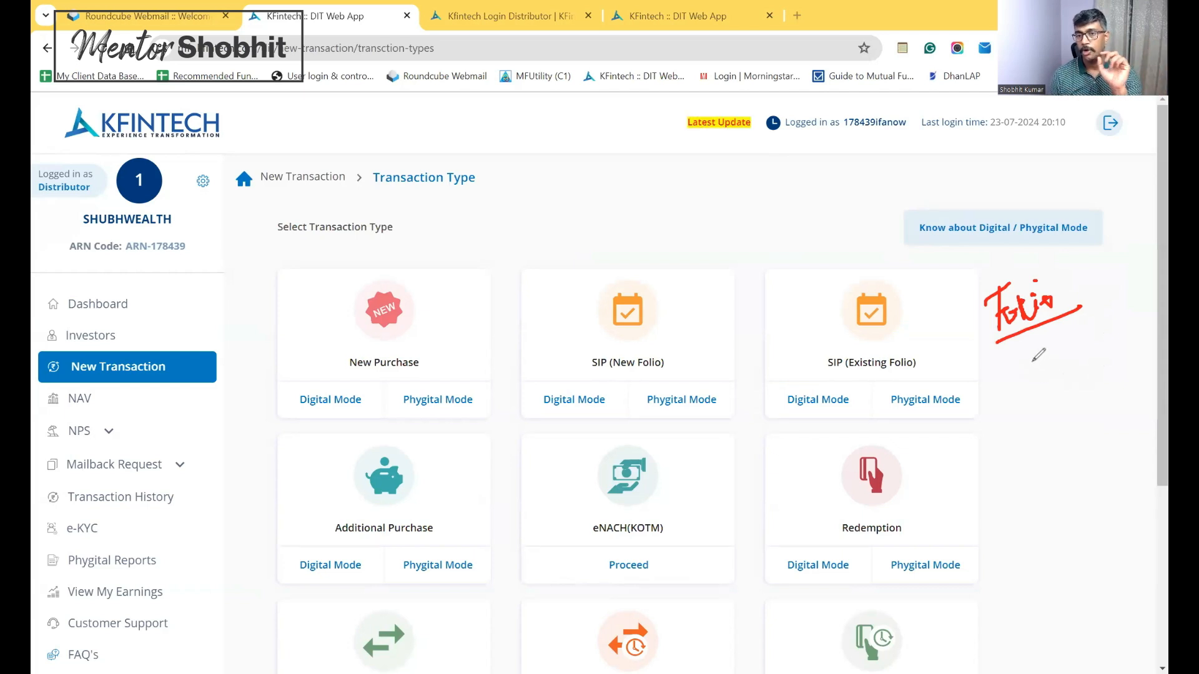
pyautogui.moveTo(1032, 363)
pyautogui.mouseDown()
pyautogui.moveTo(1050, 362)
pyautogui.moveTo(1074, 331)
pyautogui.moveTo(1094, 342)
pyautogui.moveTo(1086, 351)
pyautogui.mouseUp()
pyautogui.moveTo(1041, 398)
pyautogui.mouseDown()
pyautogui.moveTo(1035, 426)
pyautogui.moveTo(1127, 366)
pyautogui.moveTo(1112, 392)
pyautogui.mouseUp()
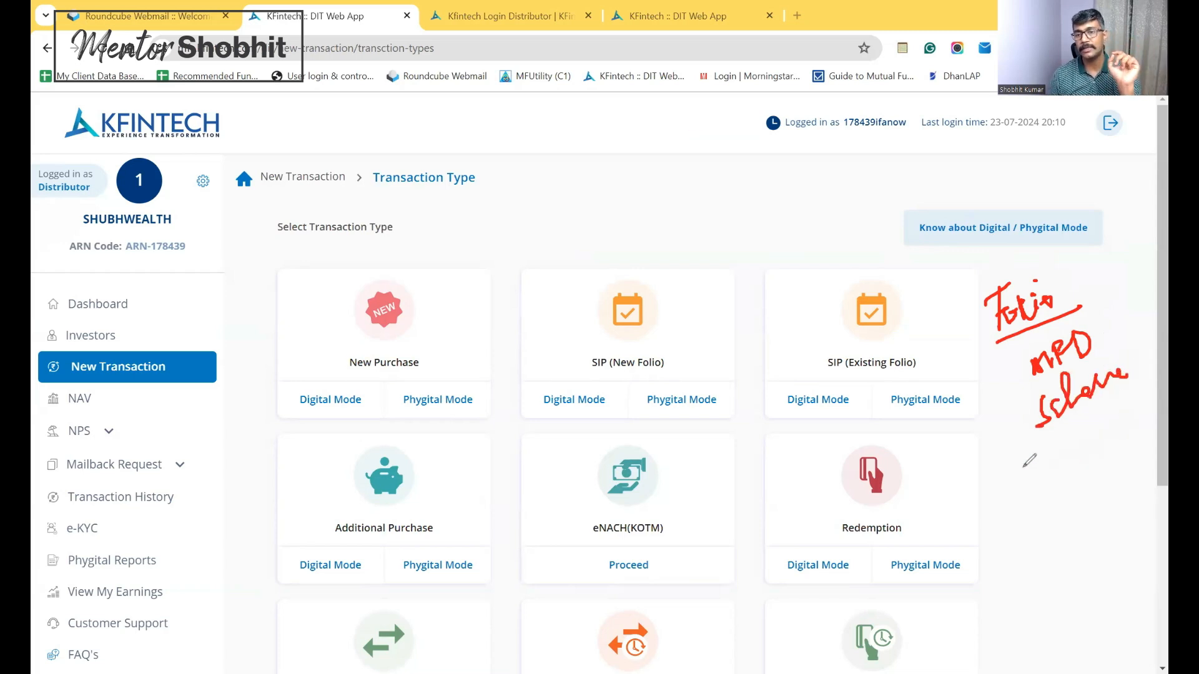
pyautogui.moveTo(1037, 455)
pyautogui.mouseDown()
pyautogui.moveTo(1022, 486)
pyautogui.moveTo(1041, 482)
pyautogui.moveTo(1064, 445)
pyautogui.moveTo(1088, 450)
pyautogui.moveTo(1118, 425)
pyautogui.mouseUp()
pyautogui.moveTo(1053, 500)
pyautogui.mouseDown()
pyautogui.moveTo(1035, 532)
pyautogui.moveTo(1060, 520)
pyautogui.moveTo(1069, 491)
pyautogui.moveTo(1080, 497)
pyautogui.mouseUp()
pyautogui.moveTo(1100, 454)
pyautogui.mouseDown()
pyautogui.moveTo(1089, 490)
pyautogui.moveTo(1123, 451)
pyautogui.mouseUp()
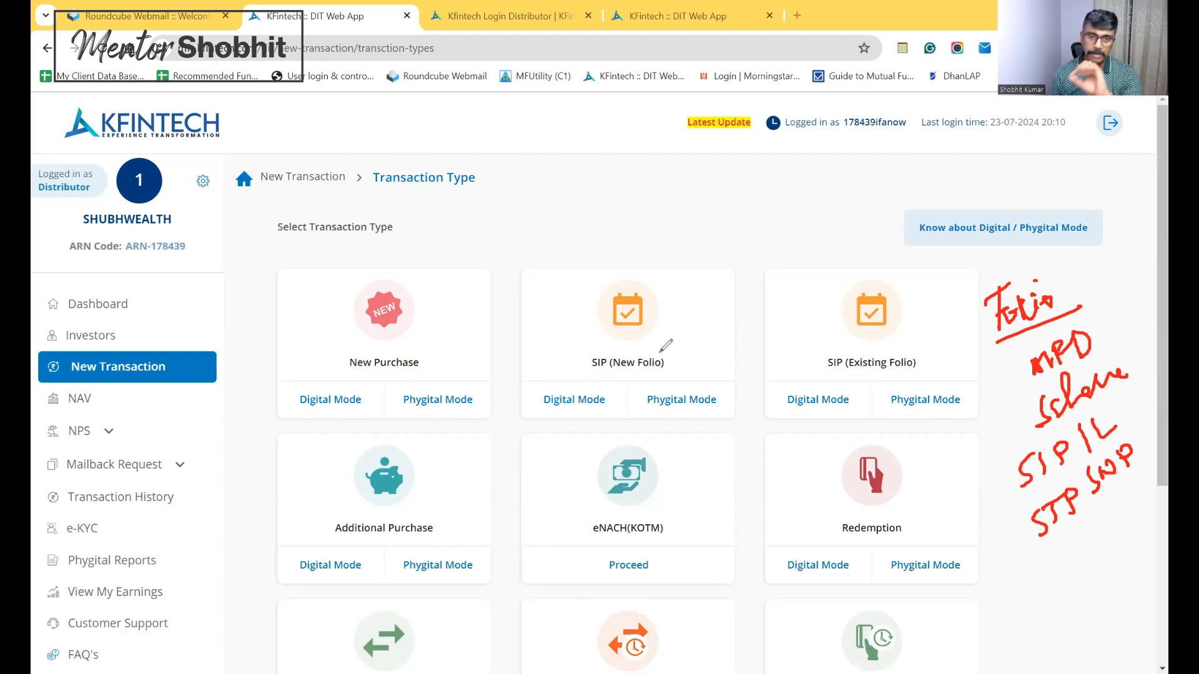
# Draw red arrows pointing at the SIP (New Folio) option
pyautogui.moveTo(671, 212)
pyautogui.mouseDown()
pyautogui.moveTo(688, 276)
pyautogui.moveTo(695, 253)
pyautogui.mouseUp()
pyautogui.click(669, 272)
pyautogui.moveTo(673, 327)
pyautogui.mouseDown()
pyautogui.moveTo(706, 317)
pyautogui.moveTo(702, 335)
pyautogui.mouseUp()
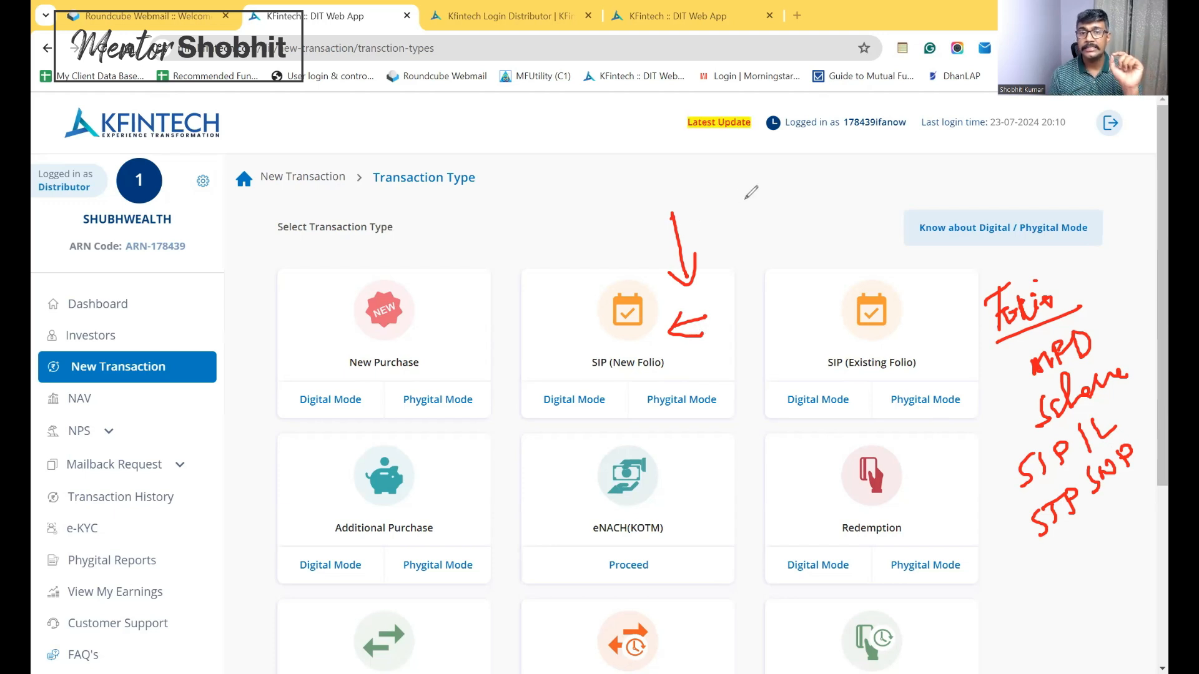
# Annotate OTM above the cards and Cheque with arrows at eNACH(KOTM), then clear the drawings
pyautogui.moveTo(753, 189)
pyautogui.mouseDown()
pyautogui.moveTo(788, 199)
pyautogui.moveTo(814, 172)
pyautogui.moveTo(832, 187)
pyautogui.mouseUp()
pyautogui.moveTo(751, 229); pyautogui.dragTo(834, 186)
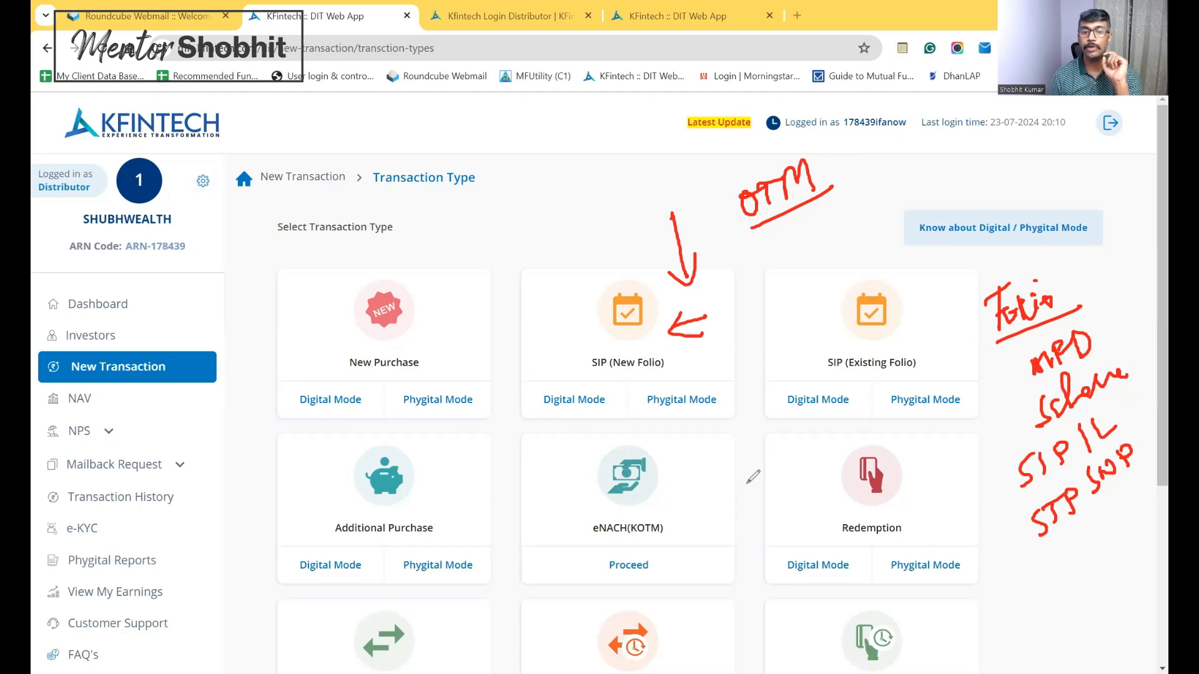
pyautogui.moveTo(718, 457)
pyautogui.mouseDown()
pyautogui.moveTo(706, 488)
pyautogui.moveTo(739, 467)
pyautogui.mouseUp()
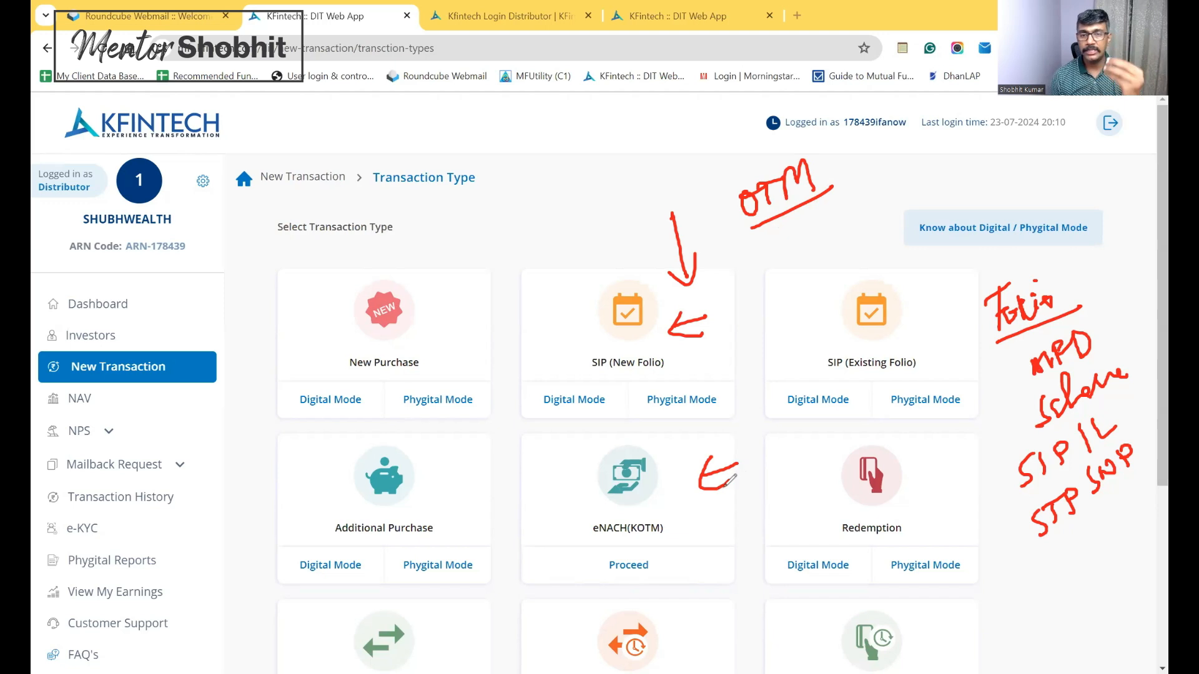
pyautogui.moveTo(709, 500)
pyautogui.mouseDown()
pyautogui.moveTo(717, 542)
pyautogui.moveTo(772, 487)
pyautogui.moveTo(805, 475)
pyautogui.moveTo(800, 511)
pyautogui.moveTo(814, 484)
pyautogui.mouseUp()
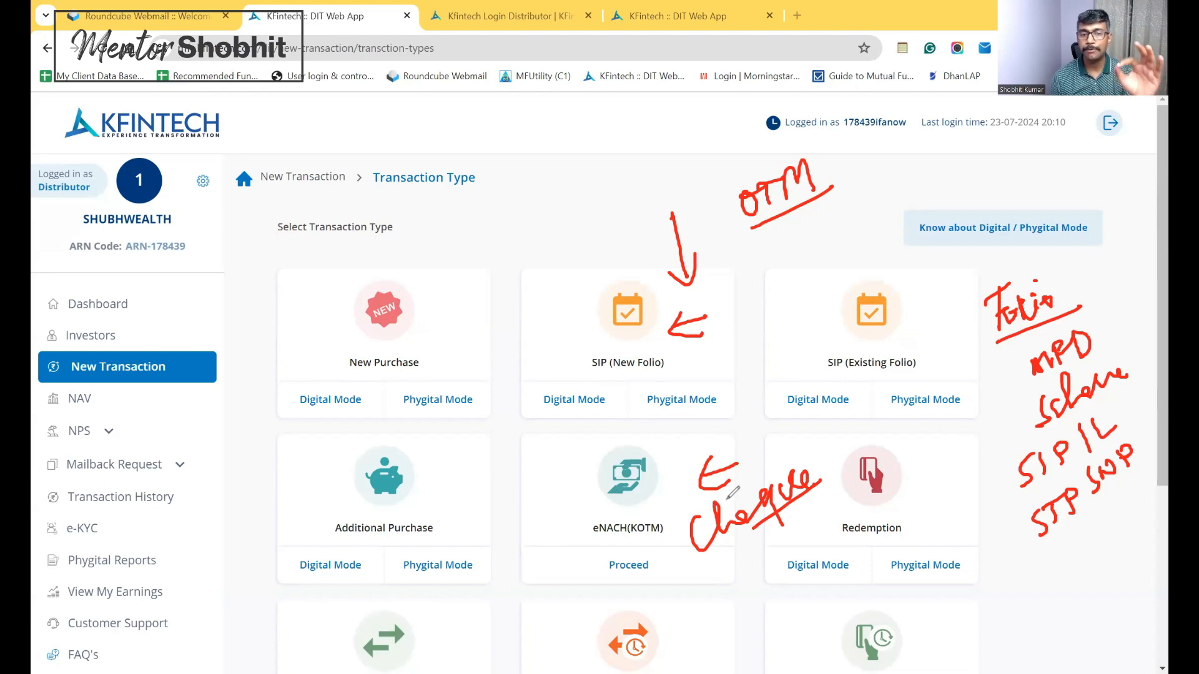
pyautogui.moveTo(530, 482)
pyautogui.mouseDown()
pyautogui.moveTo(567, 466)
pyautogui.moveTo(562, 482)
pyautogui.mouseUp()
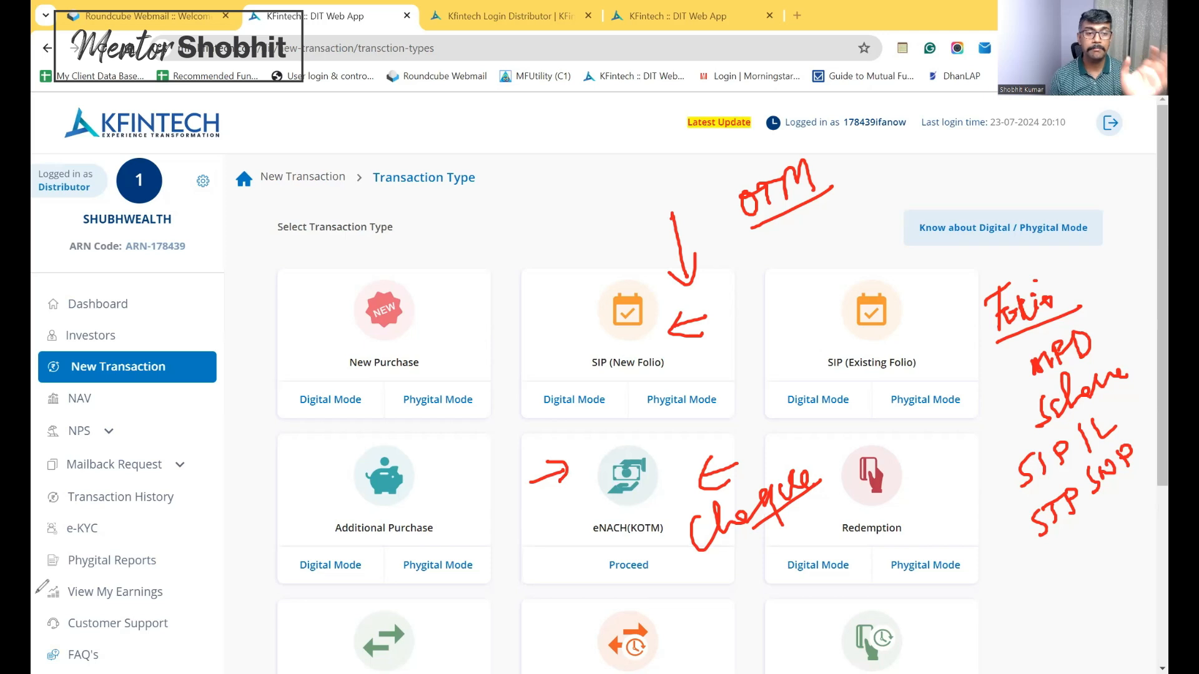
pyautogui.click(31, 434)
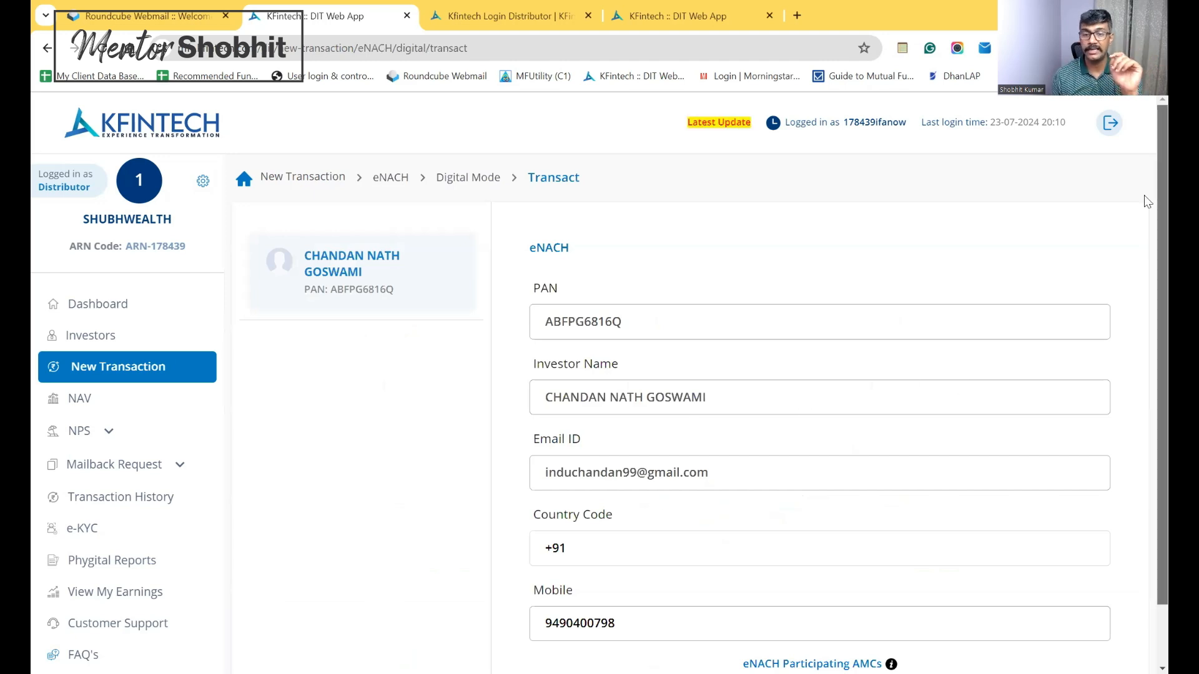
# Leave the eNACH form and go to the Investors page listing all 34 investors
pyautogui.scroll(-1, 699, 422)
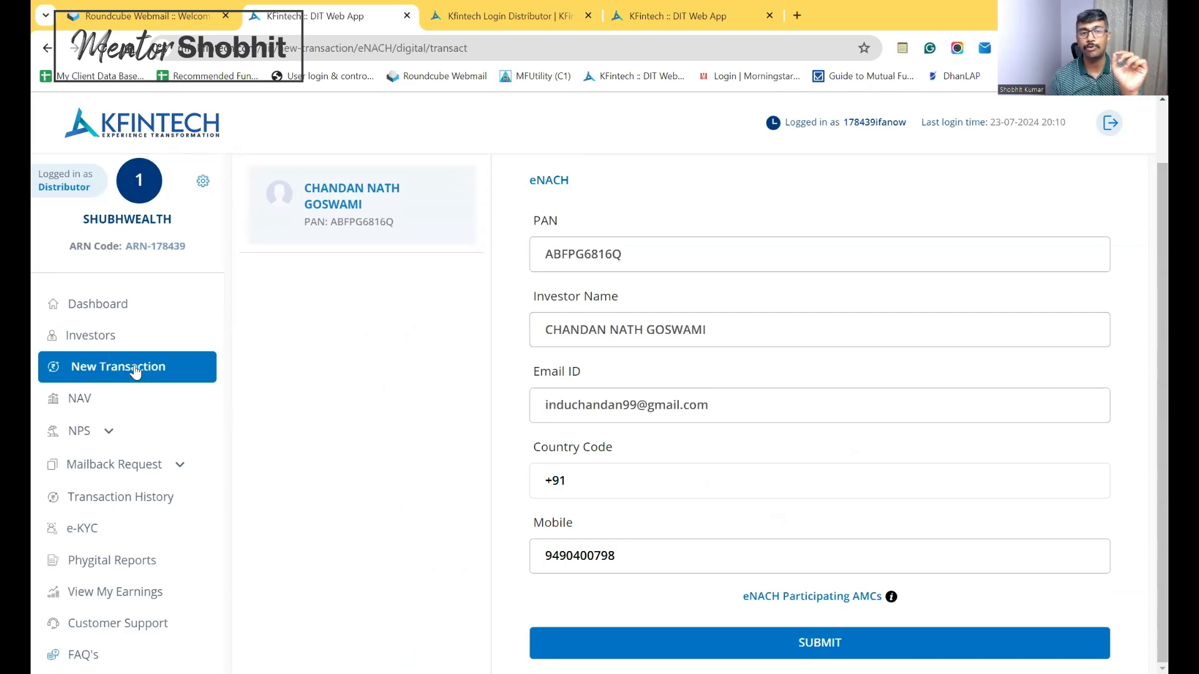
pyautogui.click(113, 339)
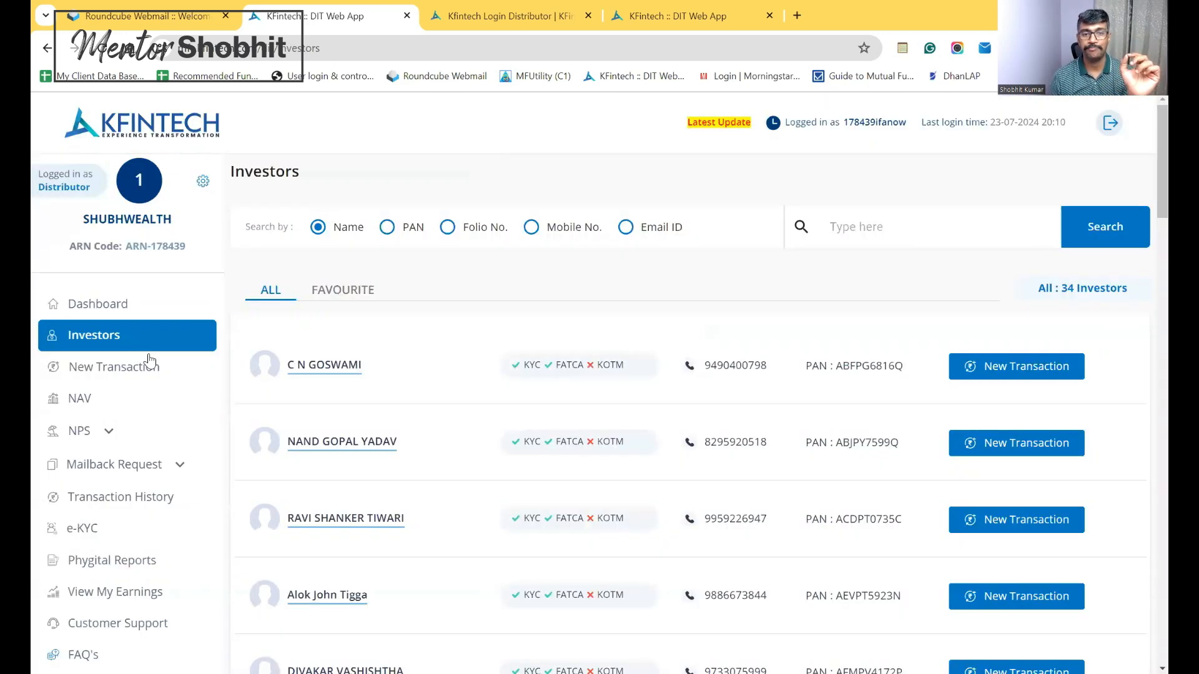
# Initiate an investment for the first investor and scroll down to the Pause/Cancellation and NCT cards
pyautogui.click(343, 369)
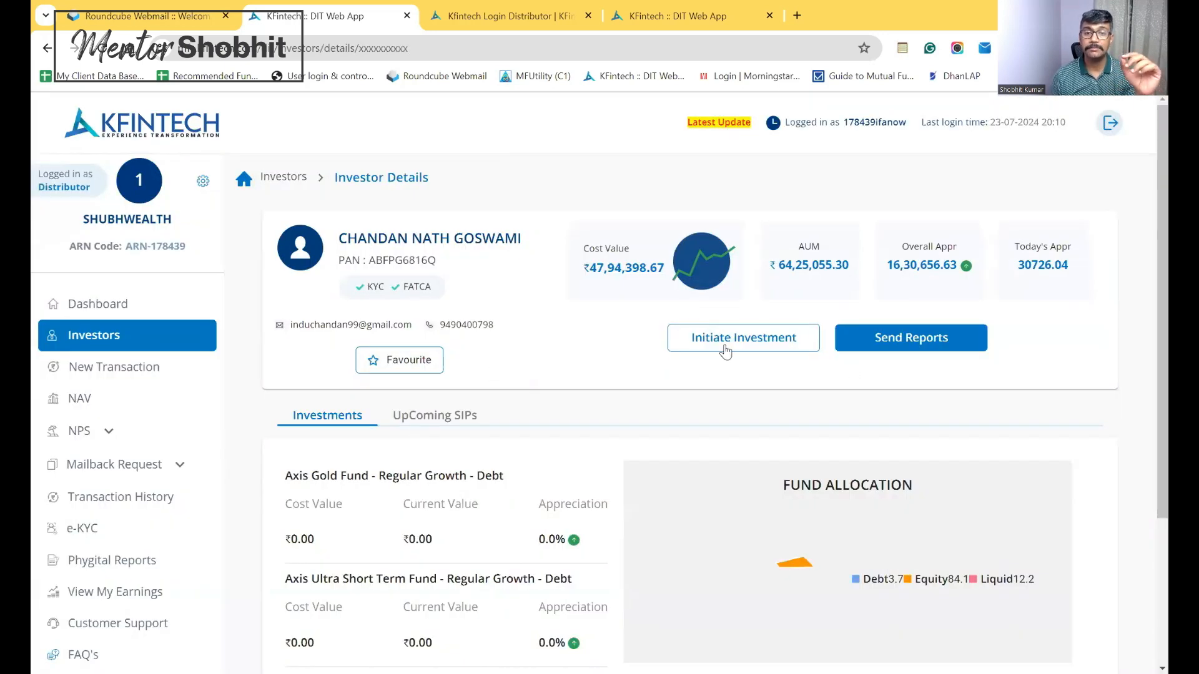
pyautogui.click(725, 350)
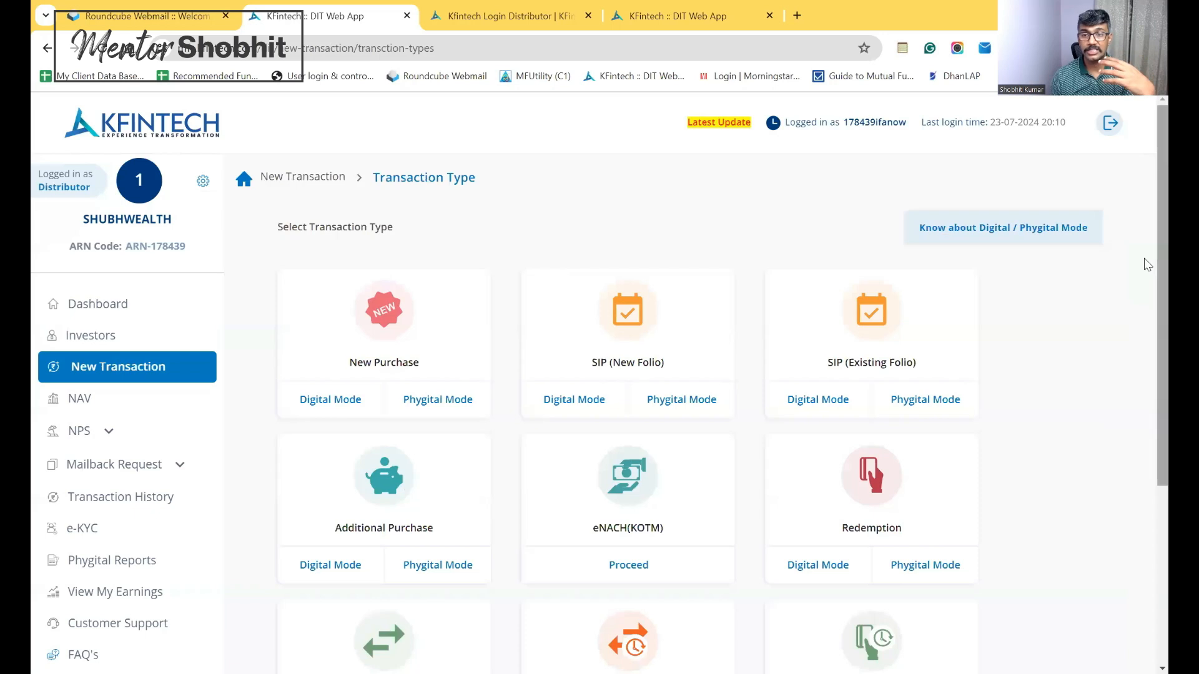
pyautogui.scroll(-3, 1148, 264)
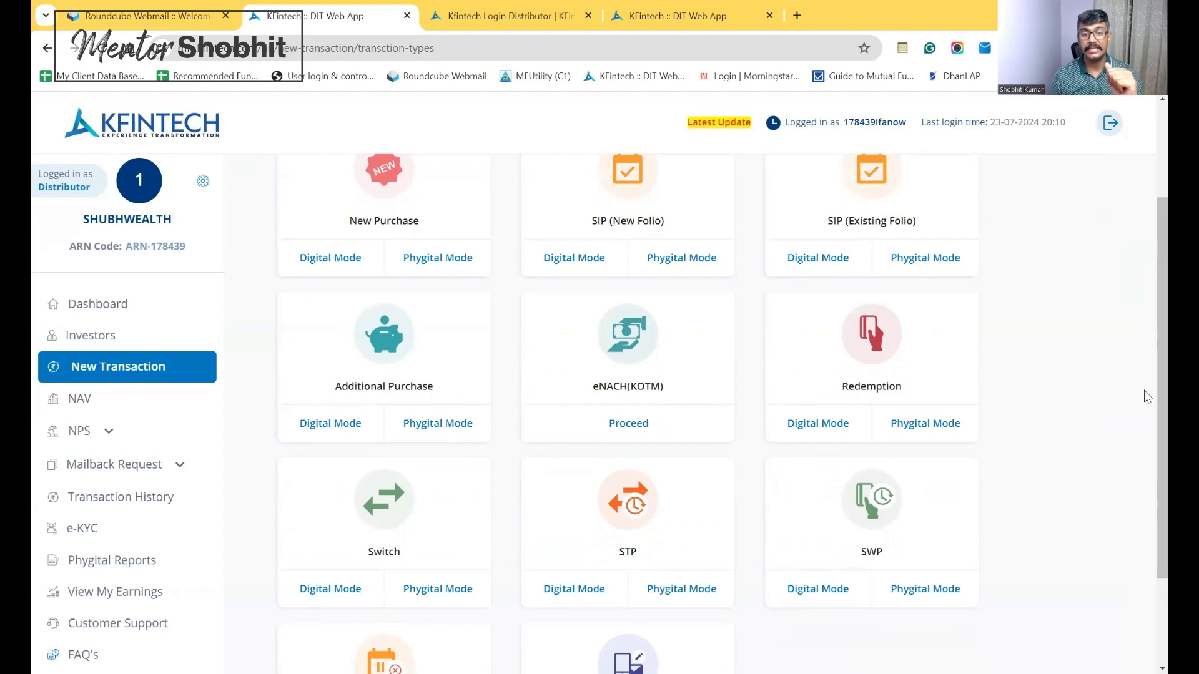
pyautogui.scroll(-2, 1143, 406)
pyautogui.moveTo(1144, 457); pyautogui.dragTo(1144, 489)
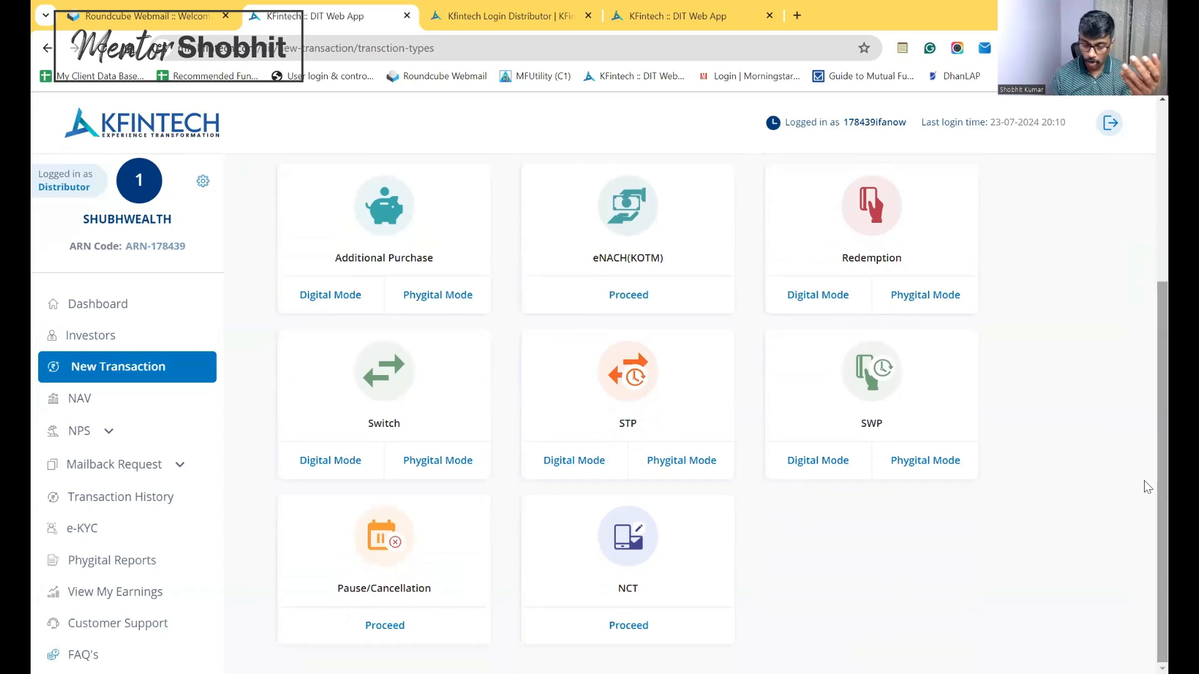
pyautogui.click(839, 155)
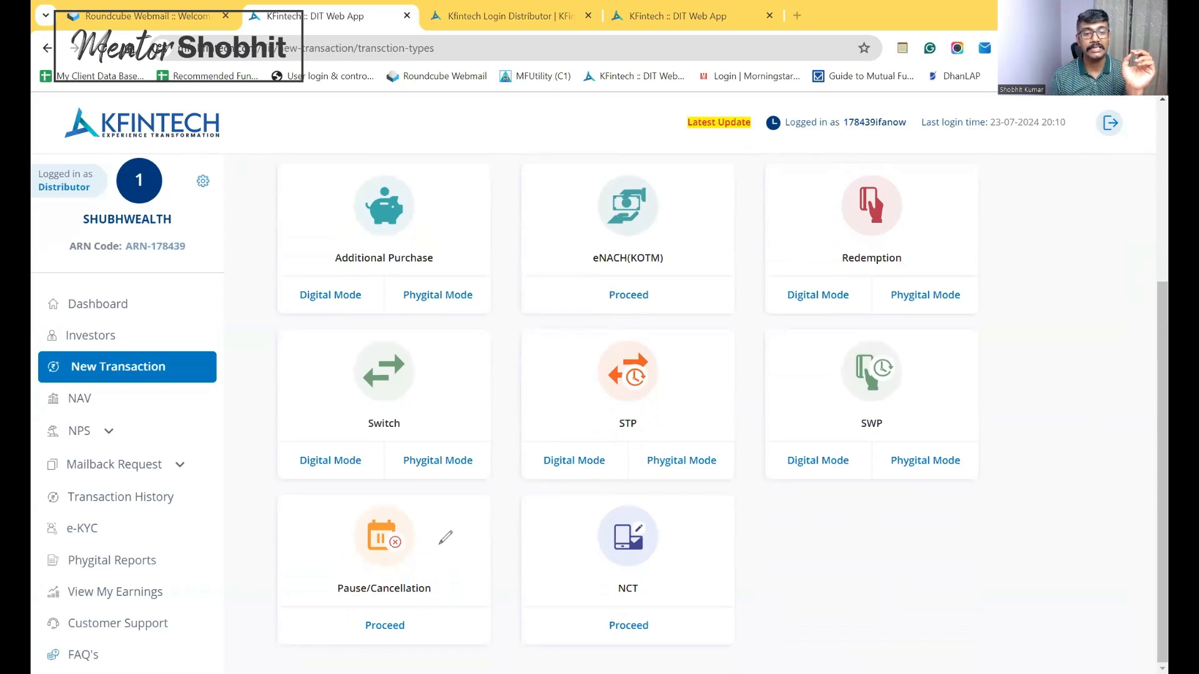
pyautogui.moveTo(437, 561); pyautogui.dragTo(467, 553)
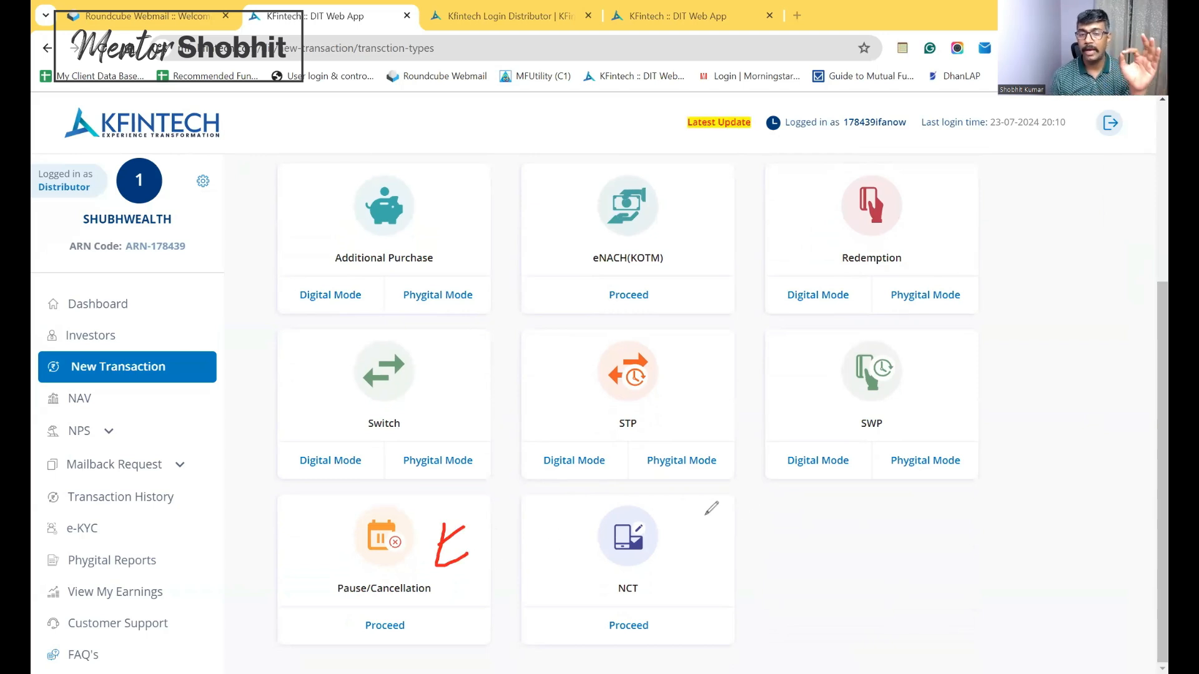
pyautogui.moveTo(809, 498)
pyautogui.mouseDown()
pyautogui.moveTo(793, 535)
pyautogui.moveTo(815, 518)
pyautogui.moveTo(828, 528)
pyautogui.moveTo(829, 504)
pyautogui.mouseUp()
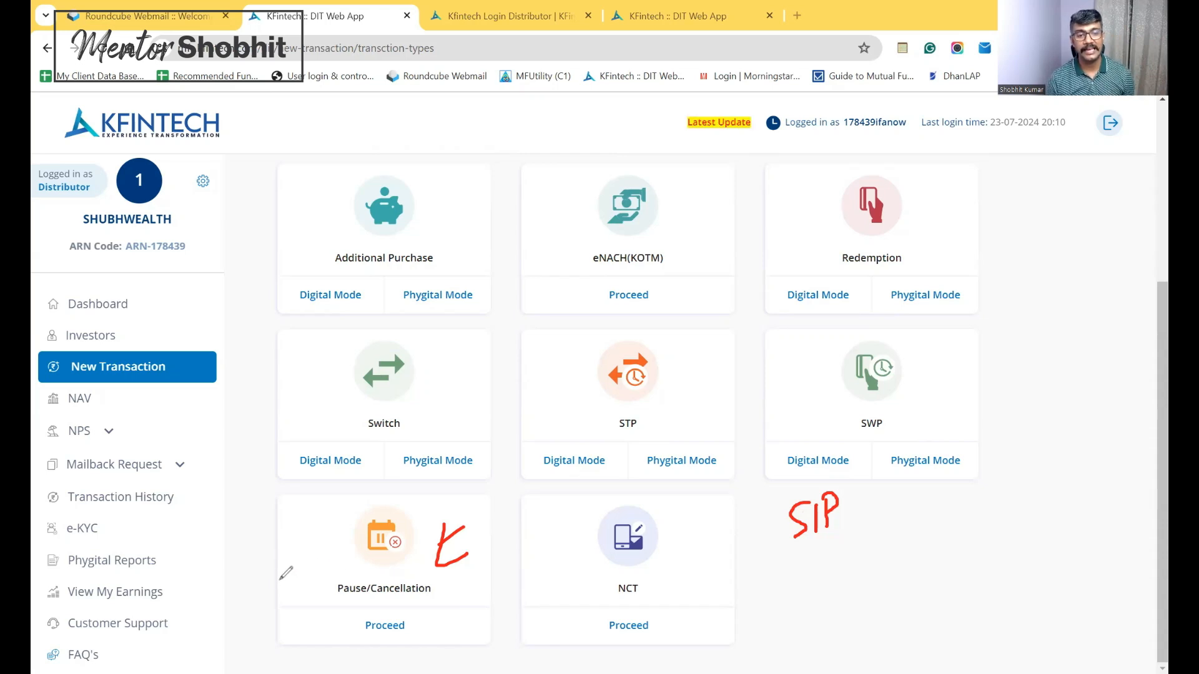
pyautogui.moveTo(273, 580); pyautogui.dragTo(343, 553)
pyautogui.moveTo(311, 549); pyautogui.dragTo(323, 573)
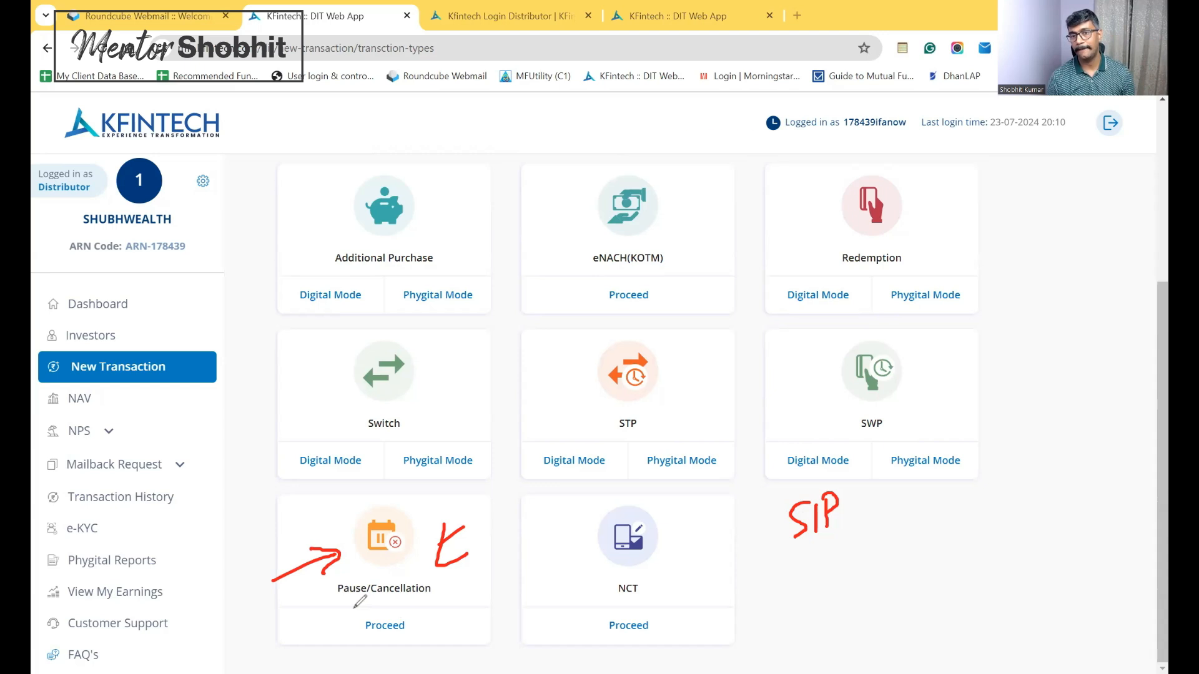
# Clear the red annotations and scroll through the NCT options like Update Nominee Details and Change of Bank
pyautogui.click(104, 440)
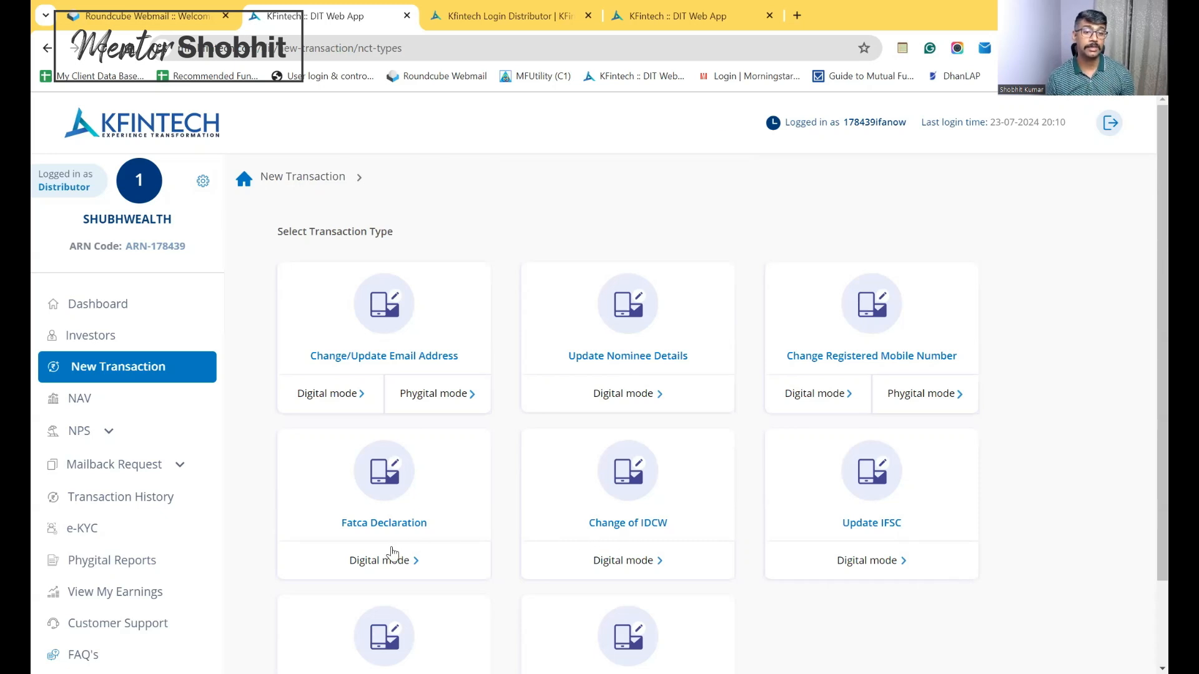
pyautogui.scroll(-2, 1143, 482)
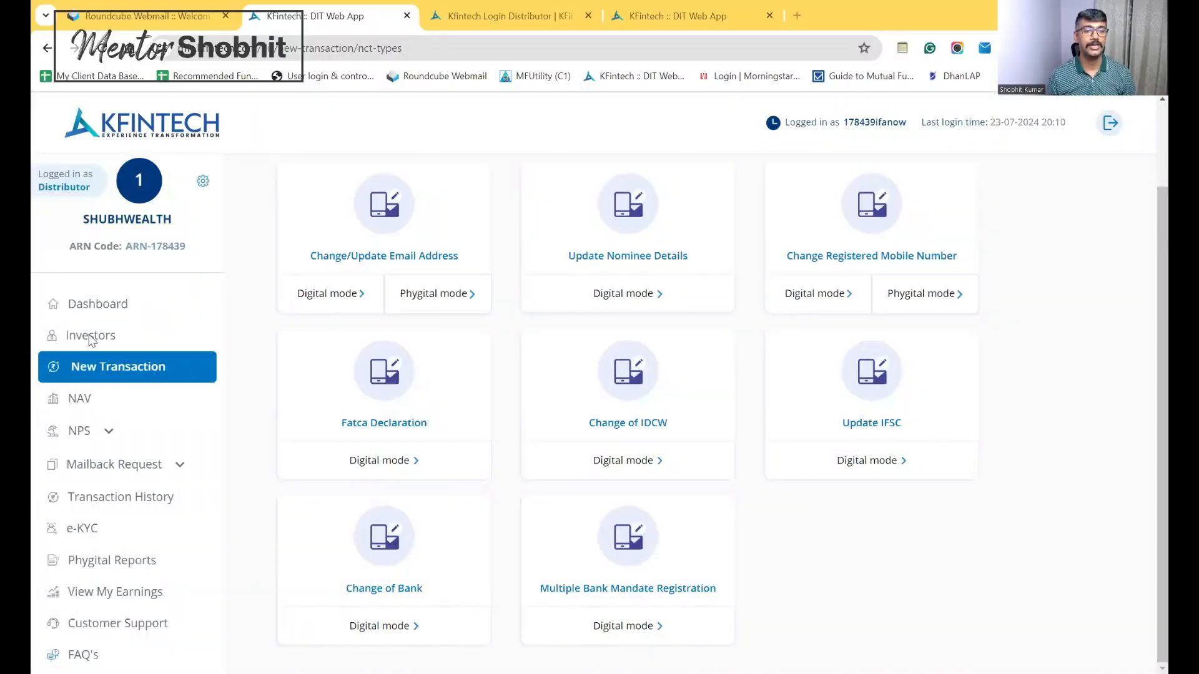
# Start a New Transaction and switch to the New Investor tab
pyautogui.click(91, 341)
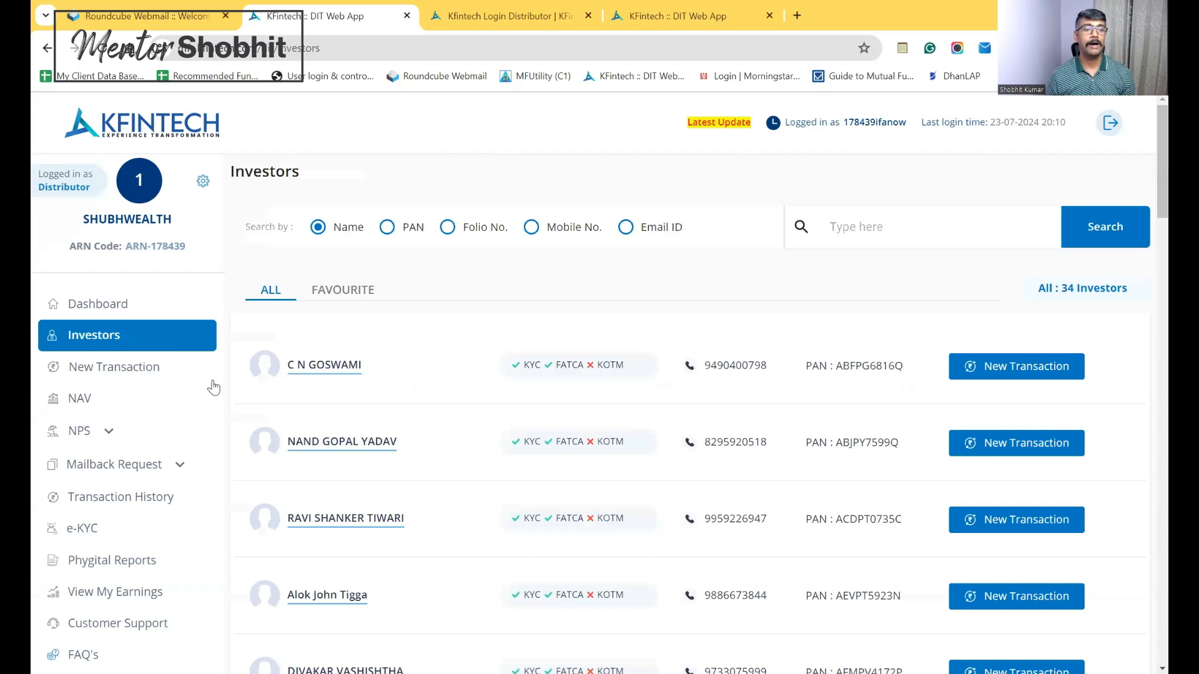
pyautogui.click(132, 375)
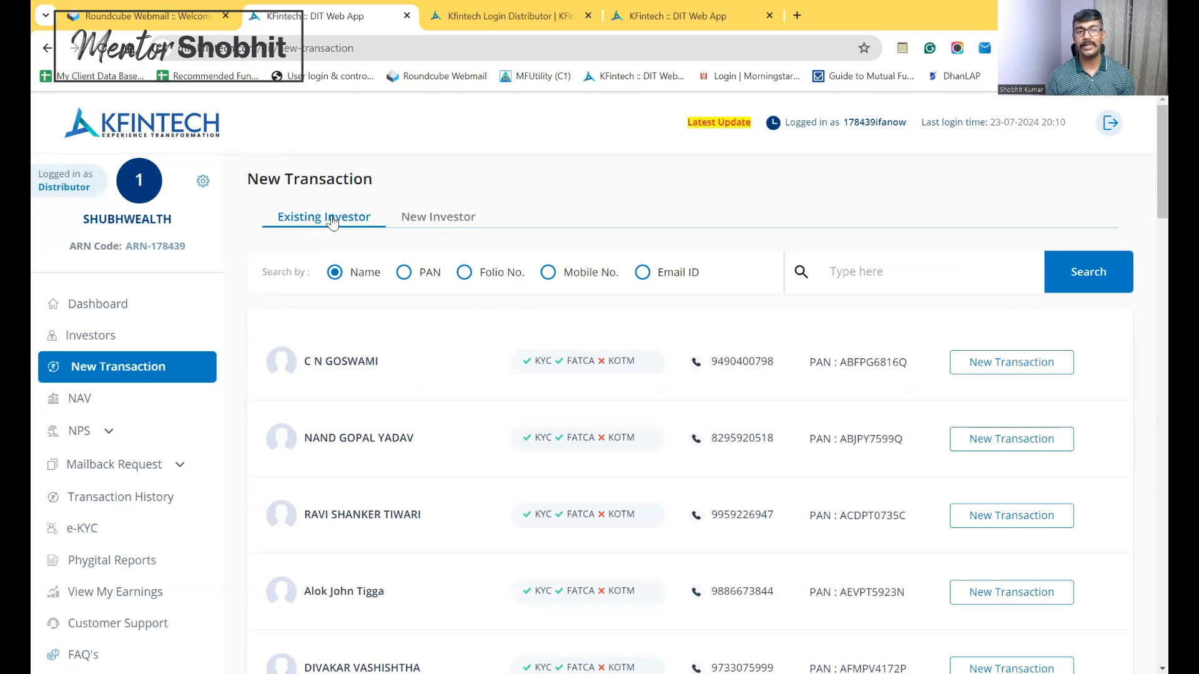
pyautogui.click(429, 222)
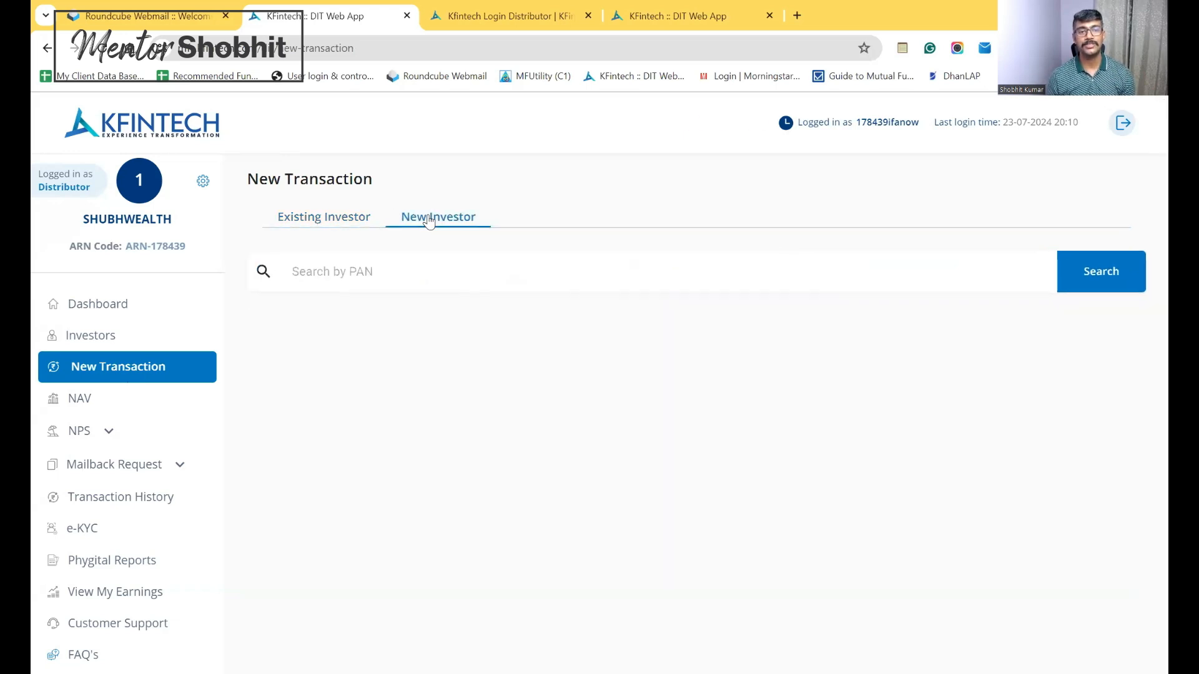
# Search for the new investor by their PAN to reach the transaction types
pyautogui.click(428, 279)
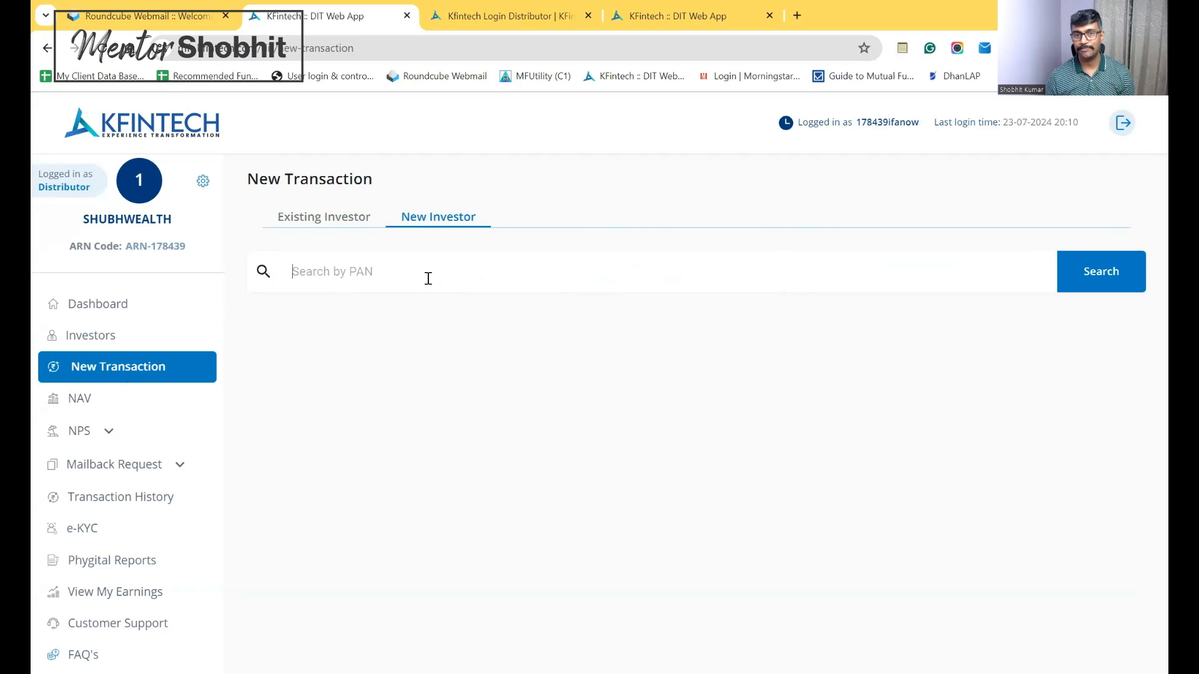
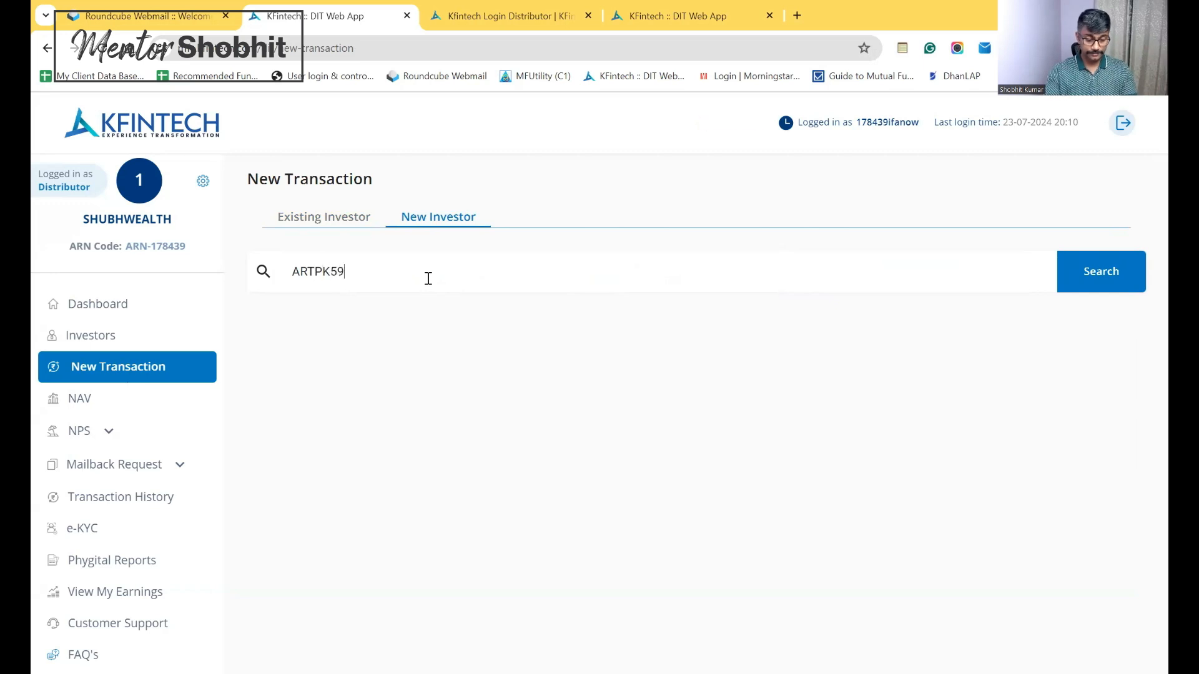
pyautogui.click(1116, 278)
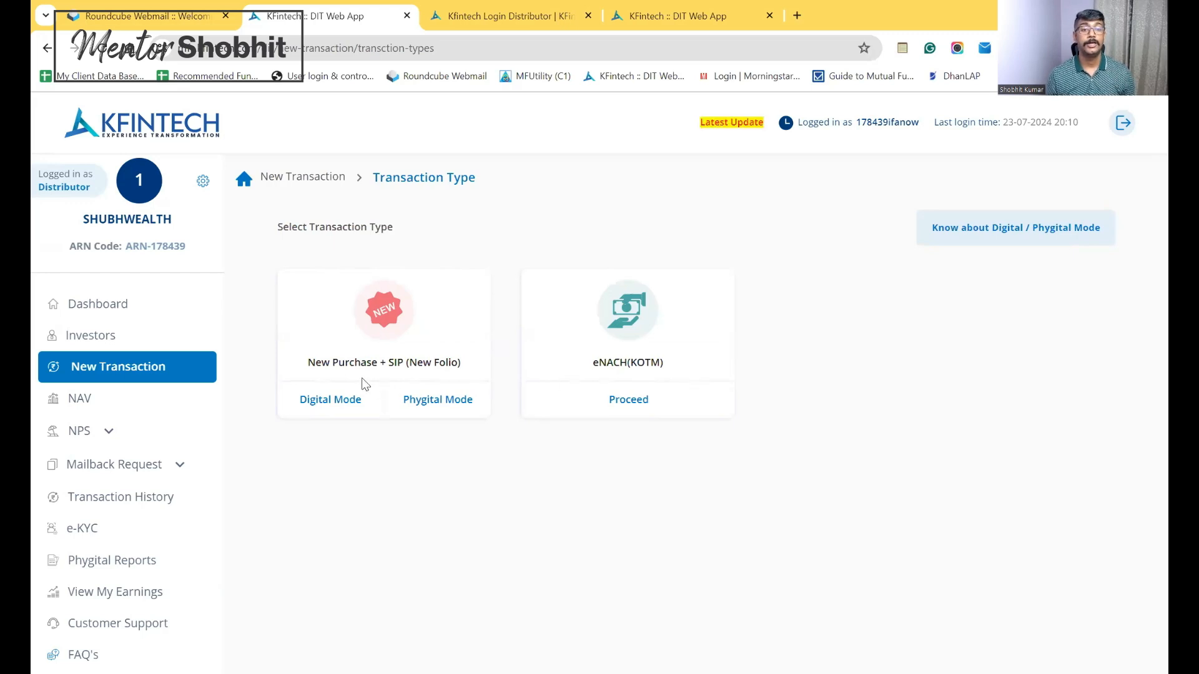
# Start a digital New Purchase + SIP and choose AXIS MUTUAL FUND as the fund
pyautogui.click(321, 404)
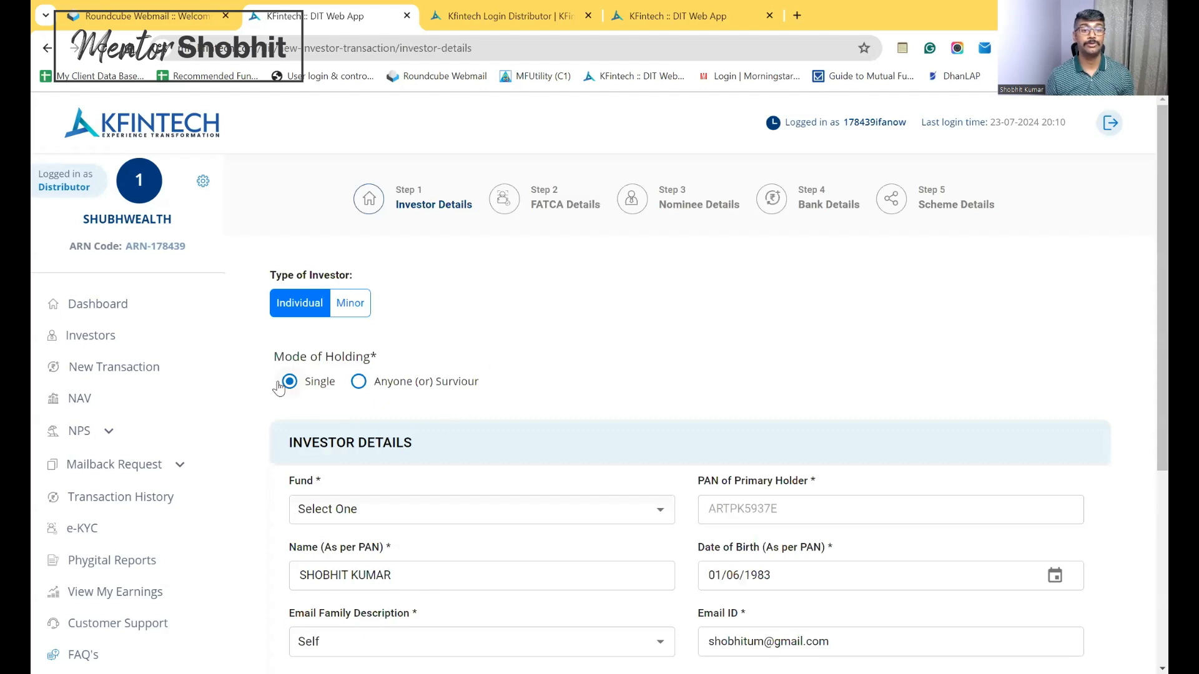
pyautogui.moveTo(1147, 253); pyautogui.dragTo(1145, 406)
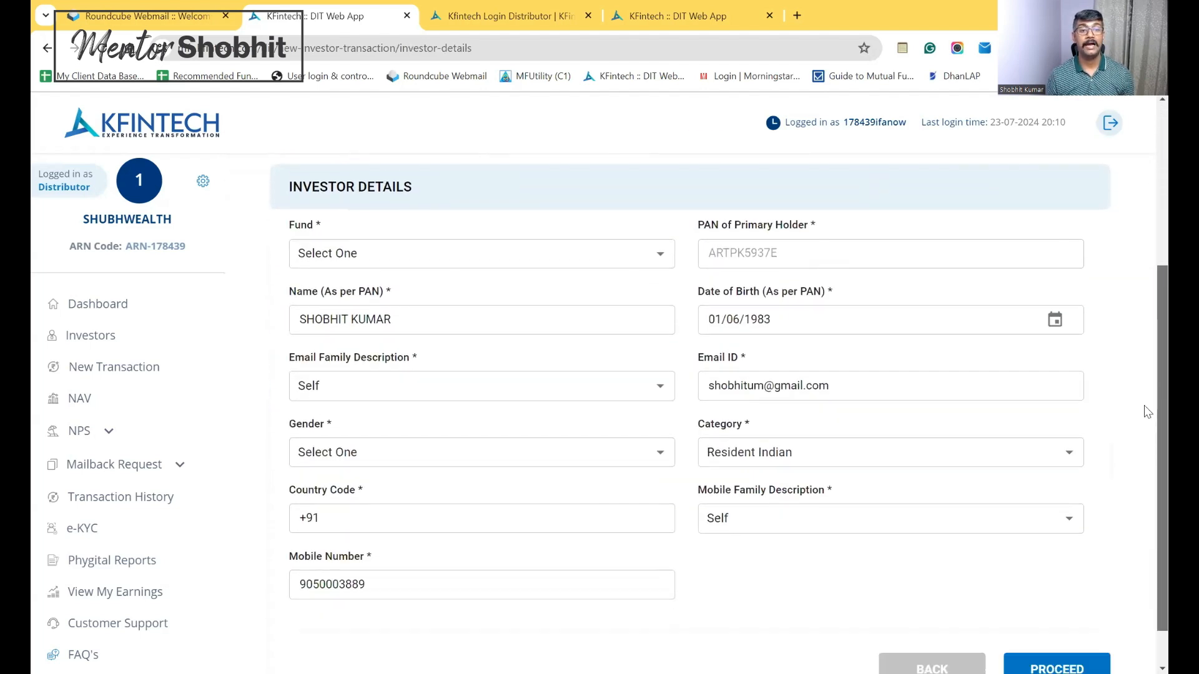
pyautogui.click(649, 250)
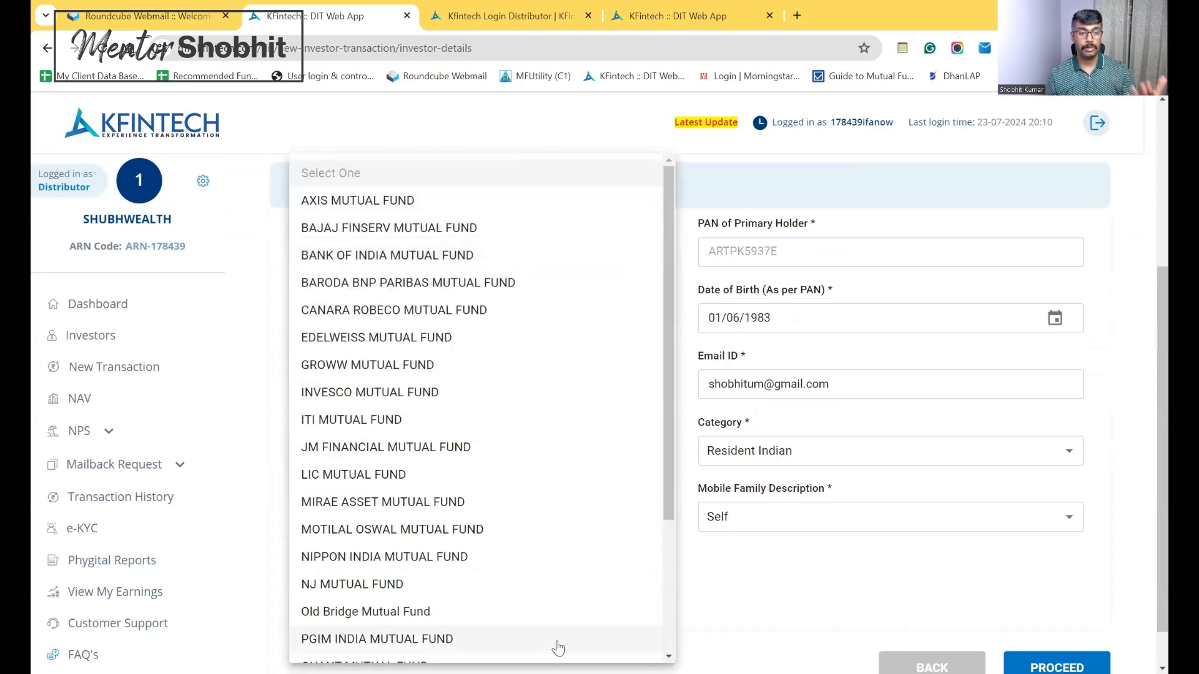
pyautogui.click(414, 201)
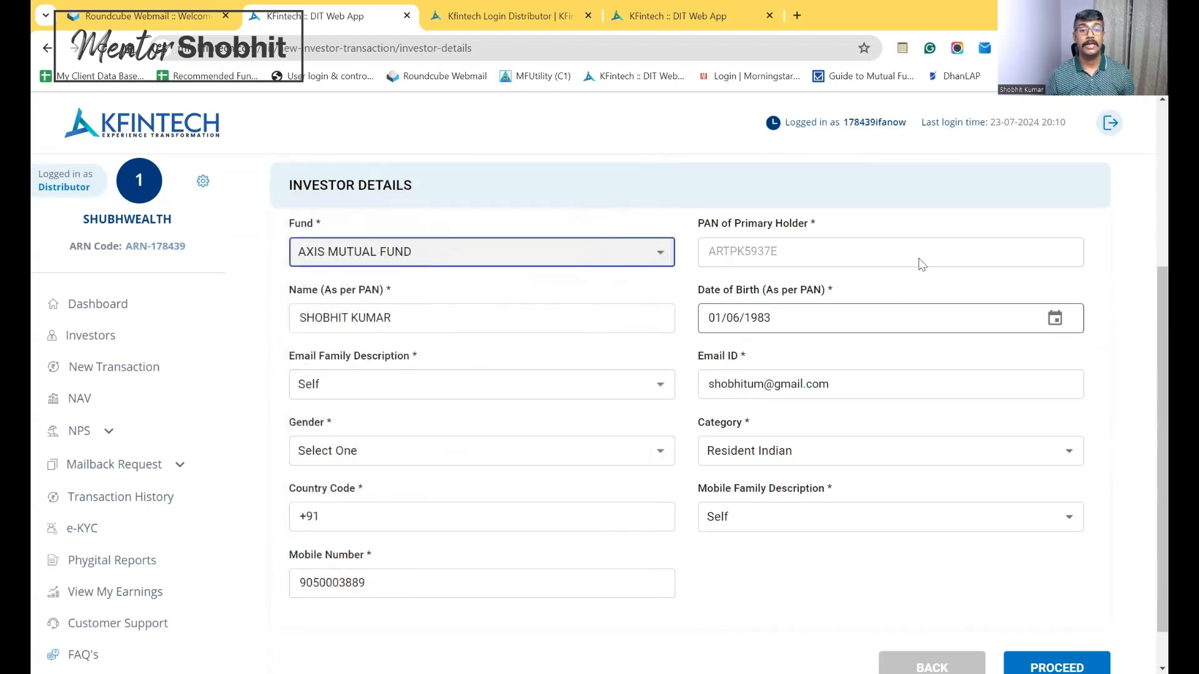
# Set the investor's gender to Male and proceed to the FATCA Details step
pyautogui.scroll(-1, 1145, 312)
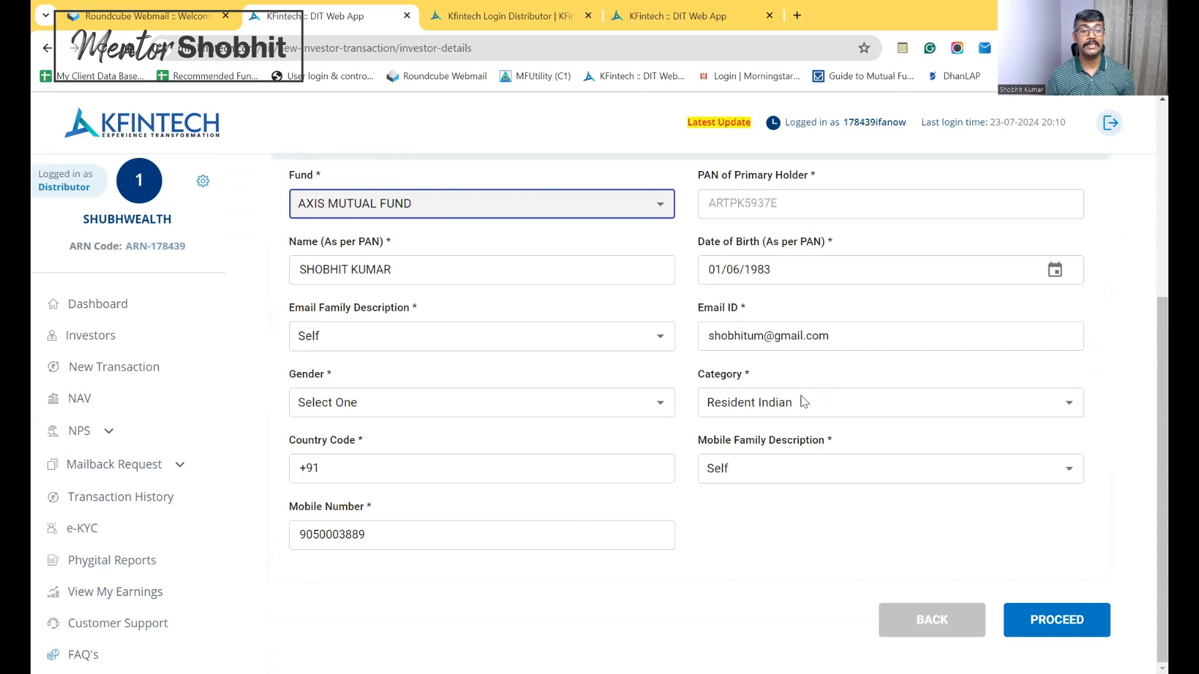
pyautogui.click(1070, 621)
pyautogui.click(501, 407)
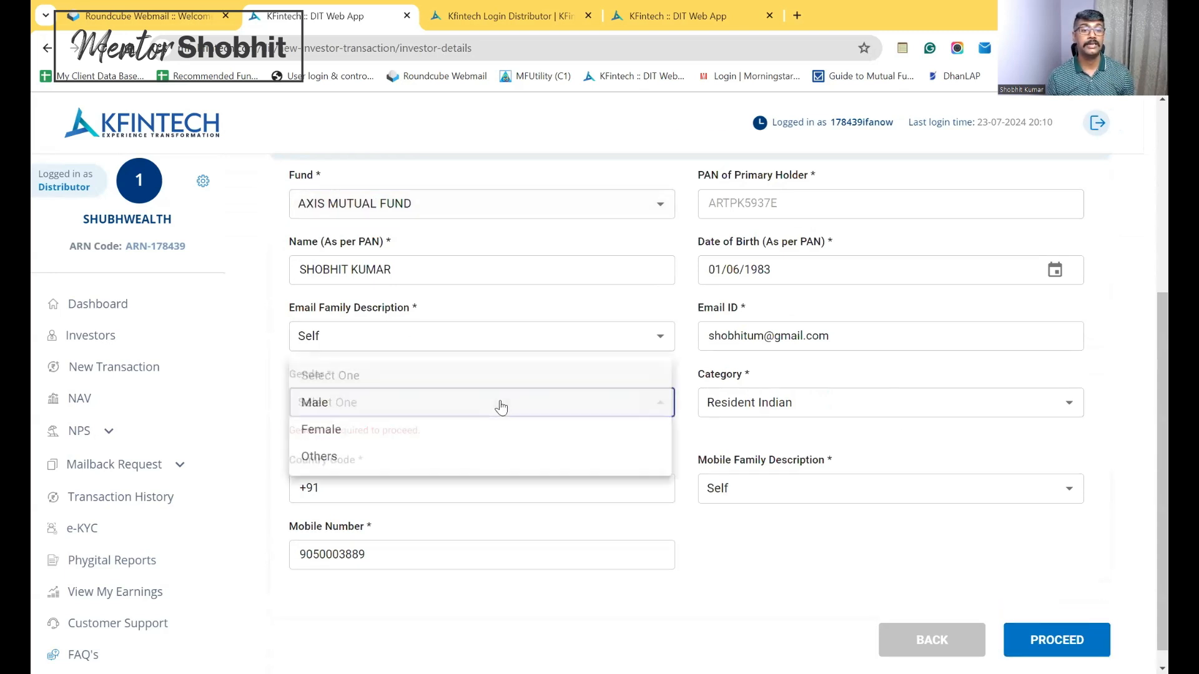
pyautogui.click(383, 405)
pyautogui.click(1048, 620)
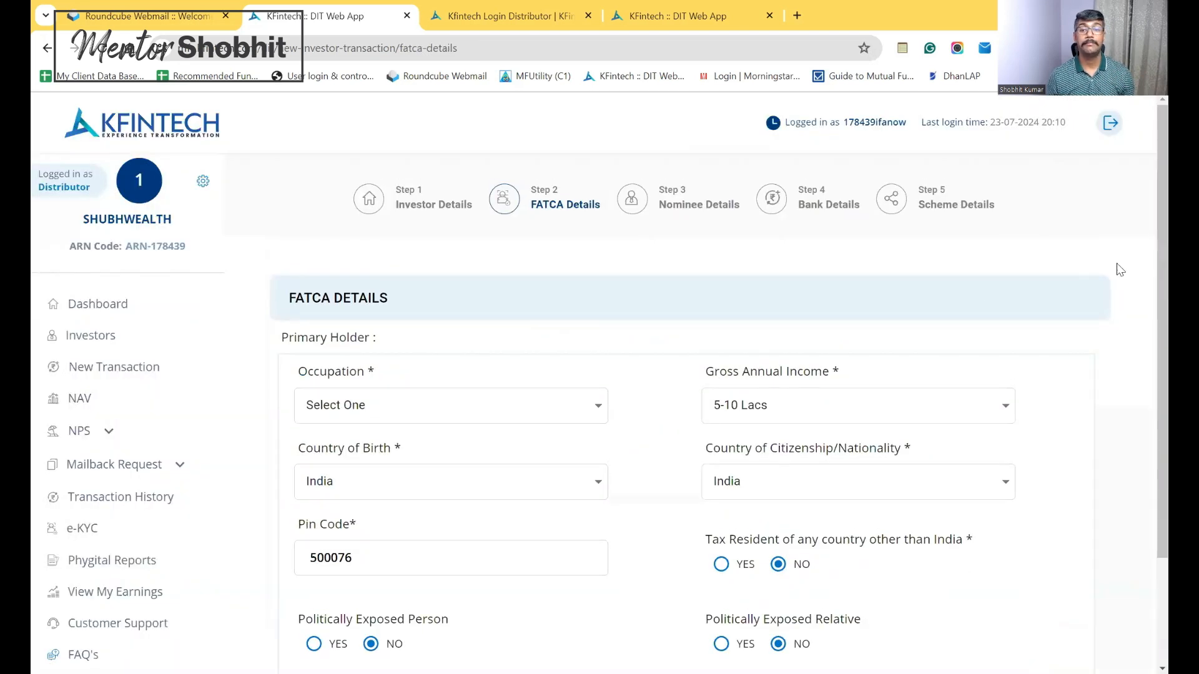
pyautogui.scroll(-3, 1144, 268)
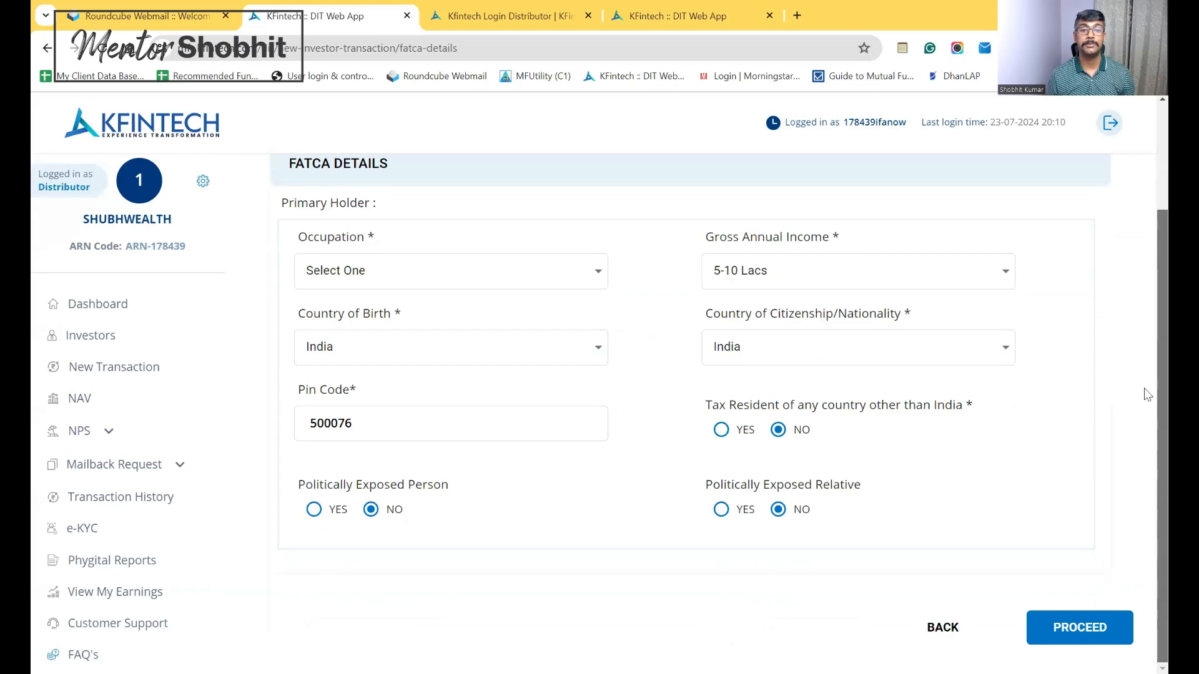
pyautogui.scroll(3, 1147, 394)
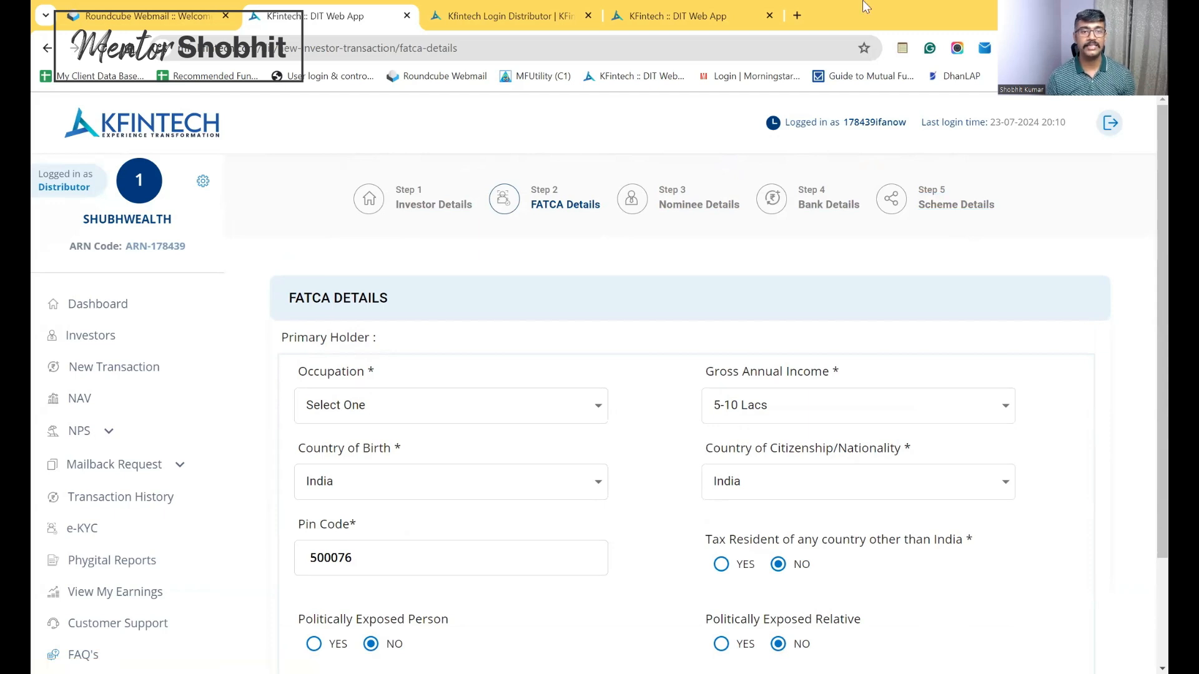
# Go back to New Transaction, switch to New Investor, and open the blank e-KYC form
pyautogui.click(89, 366)
pyautogui.click(433, 217)
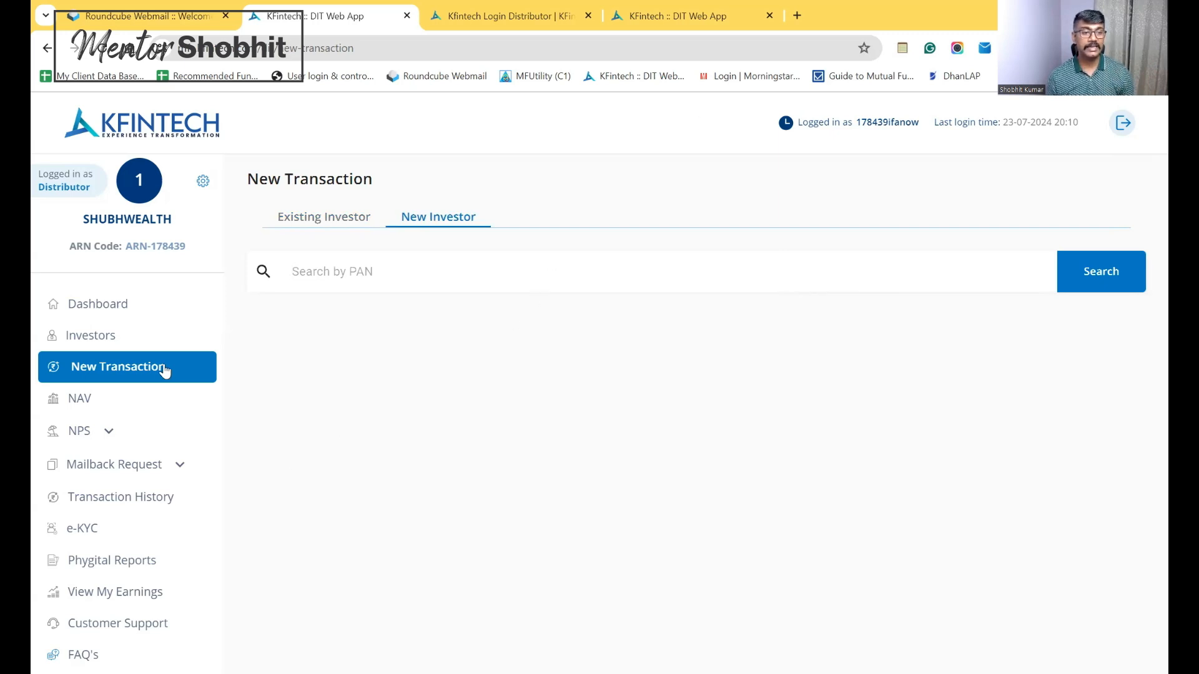
pyautogui.click(88, 538)
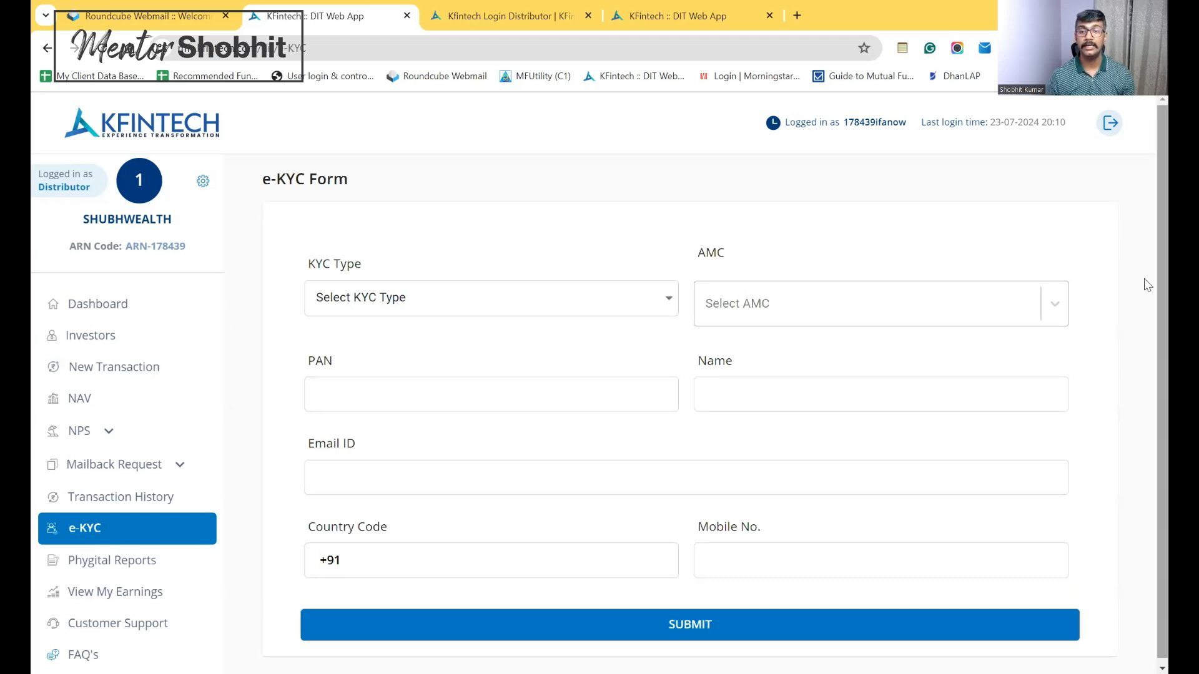
# On the e-KYC form, choose Distributor (e-KYC) as KYC type and GROWW MUTUAL FUND as AMC
pyautogui.scroll(-1, 1144, 377)
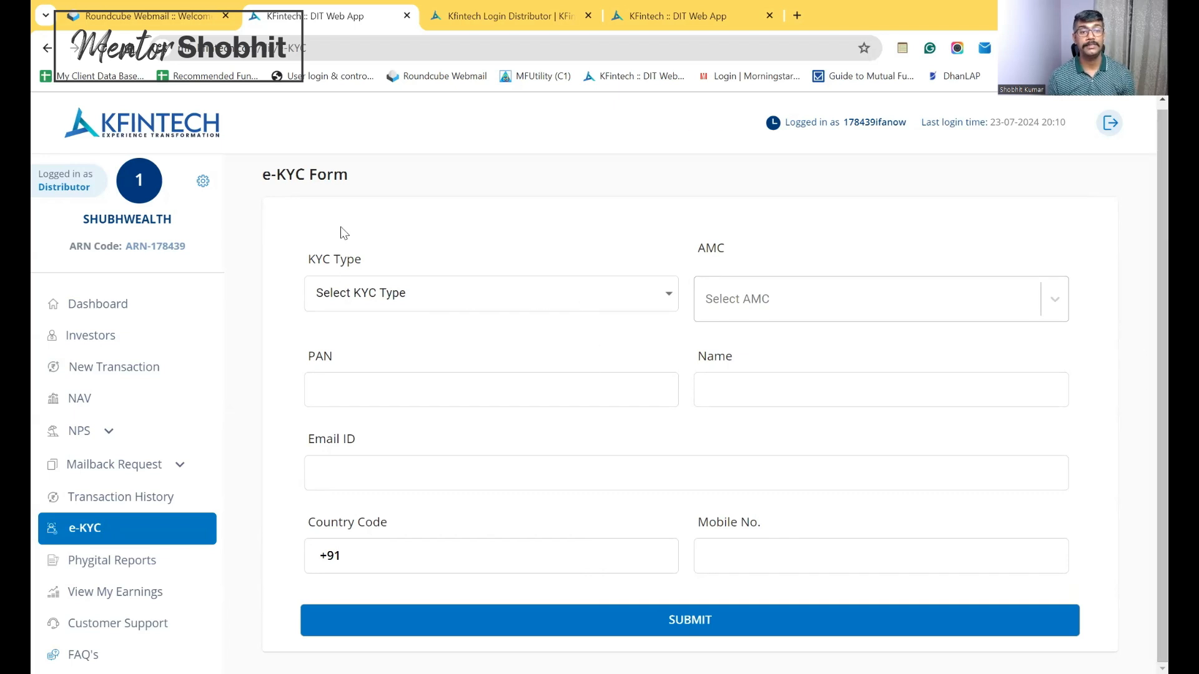
pyautogui.click(592, 301)
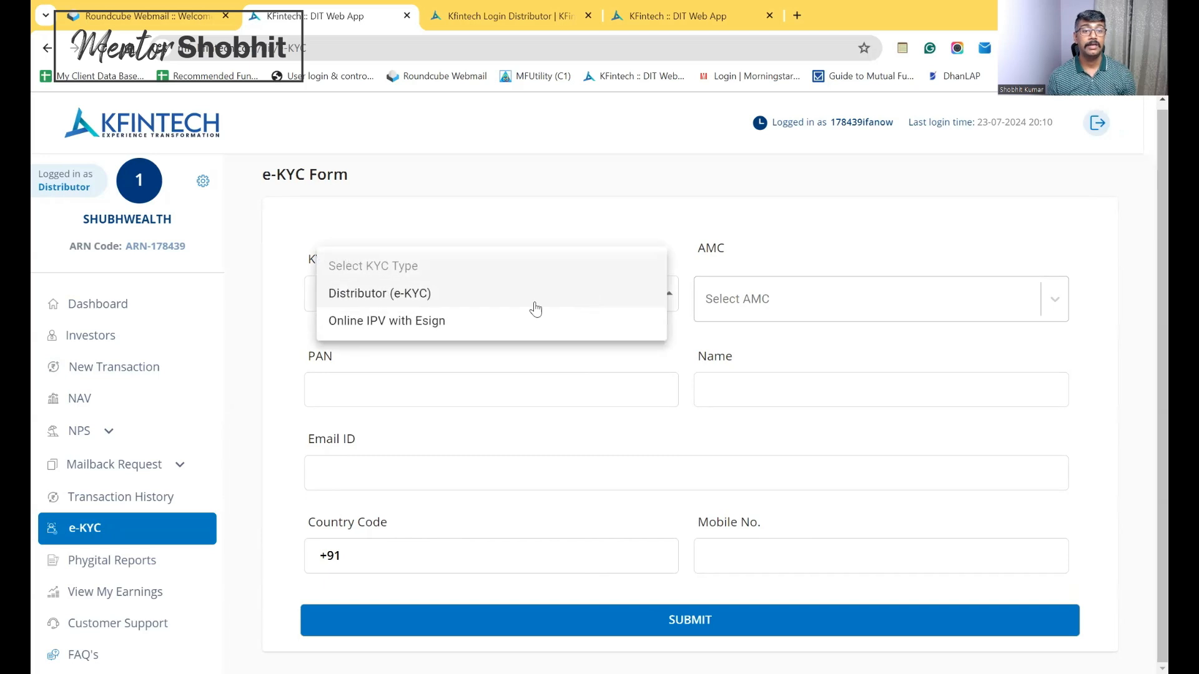
pyautogui.click(381, 293)
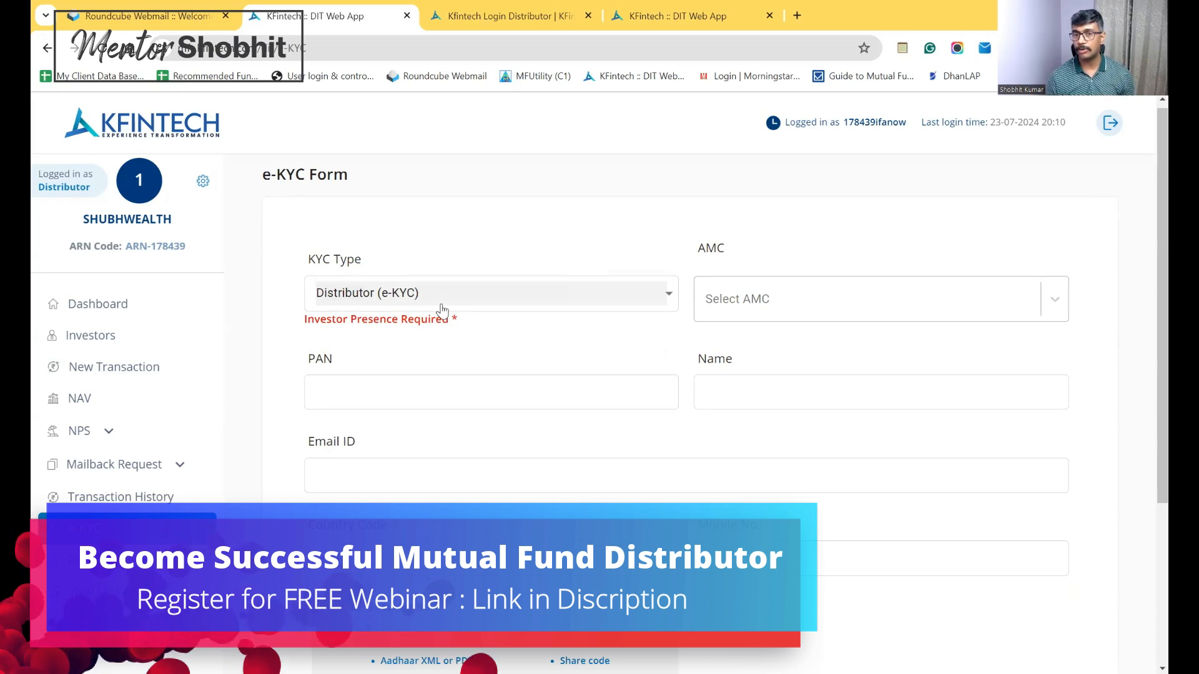
pyautogui.click(803, 319)
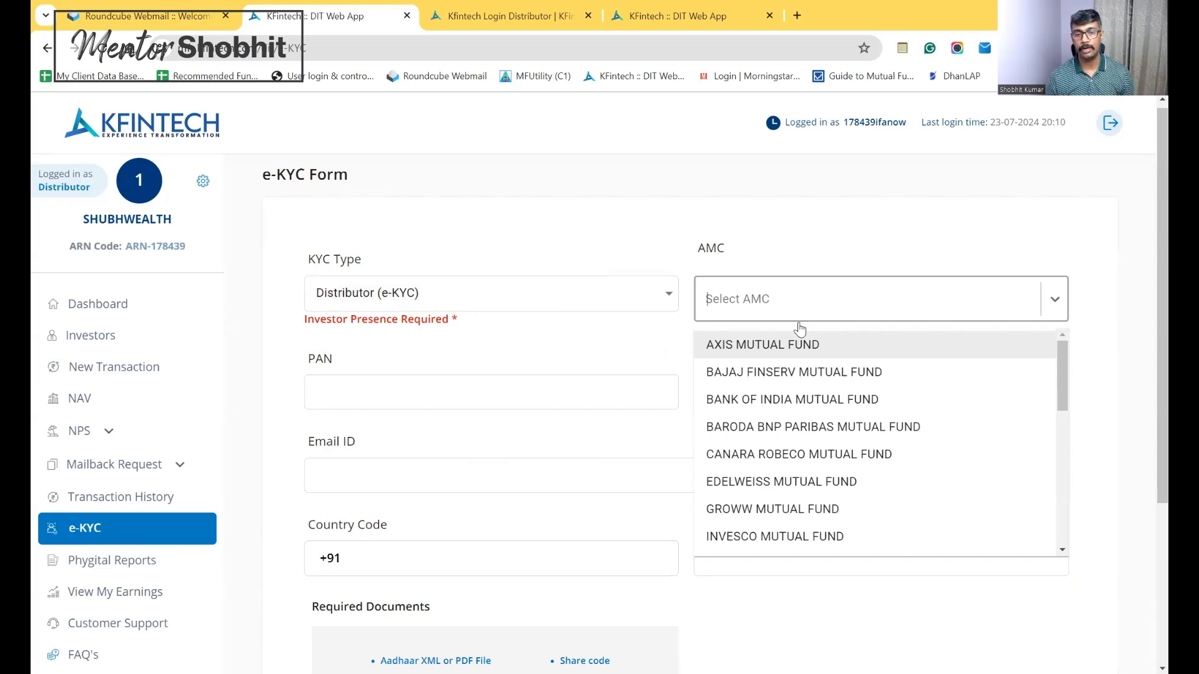
pyautogui.click(783, 513)
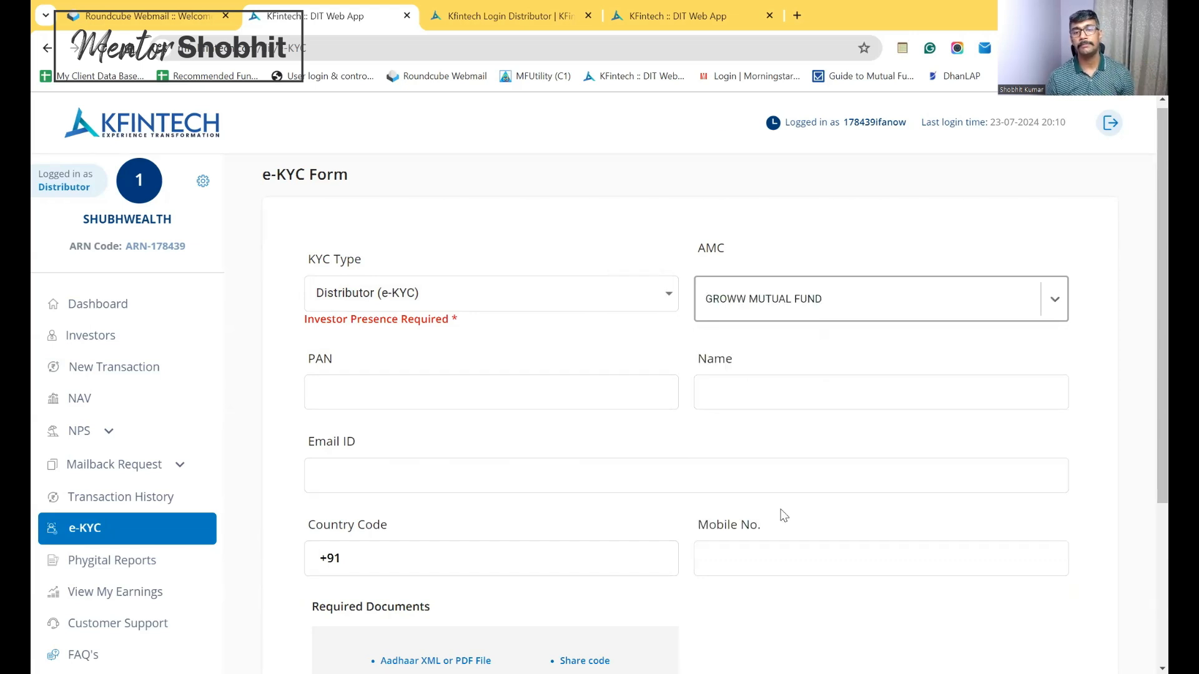
pyautogui.click(790, 340)
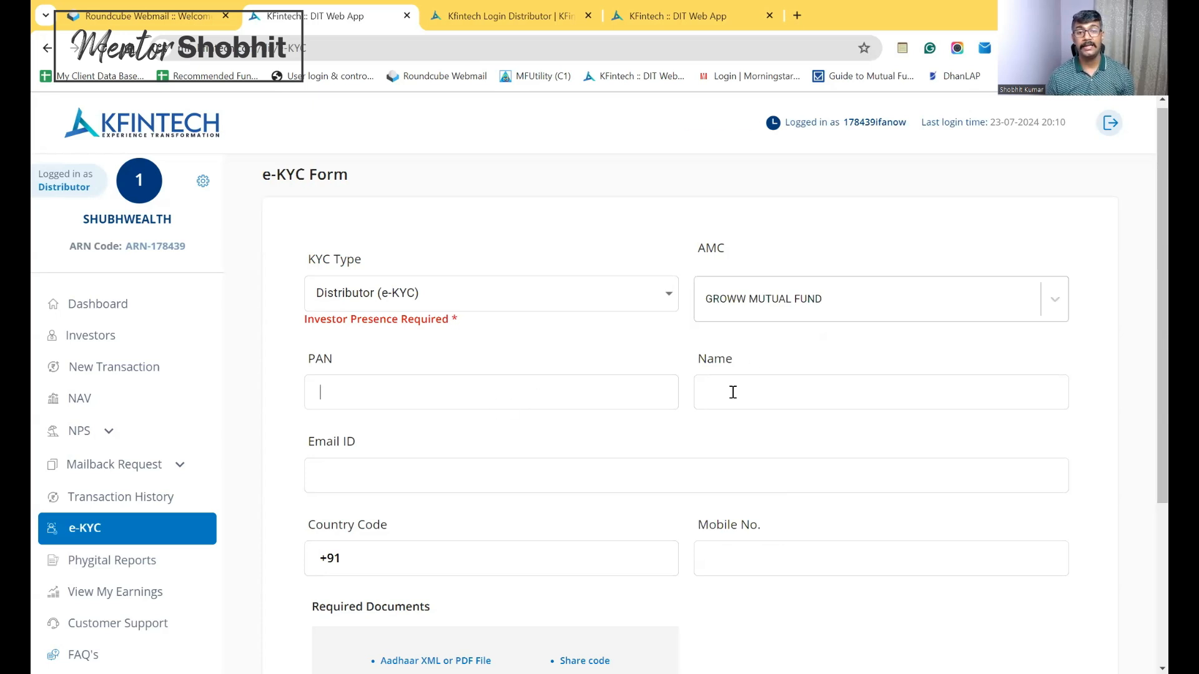
# Scroll down to the Instructions Box and highlight the note about keeping a masked e-Aadhaar copy
pyautogui.click(752, 384)
pyautogui.scroll(-3, 1147, 306)
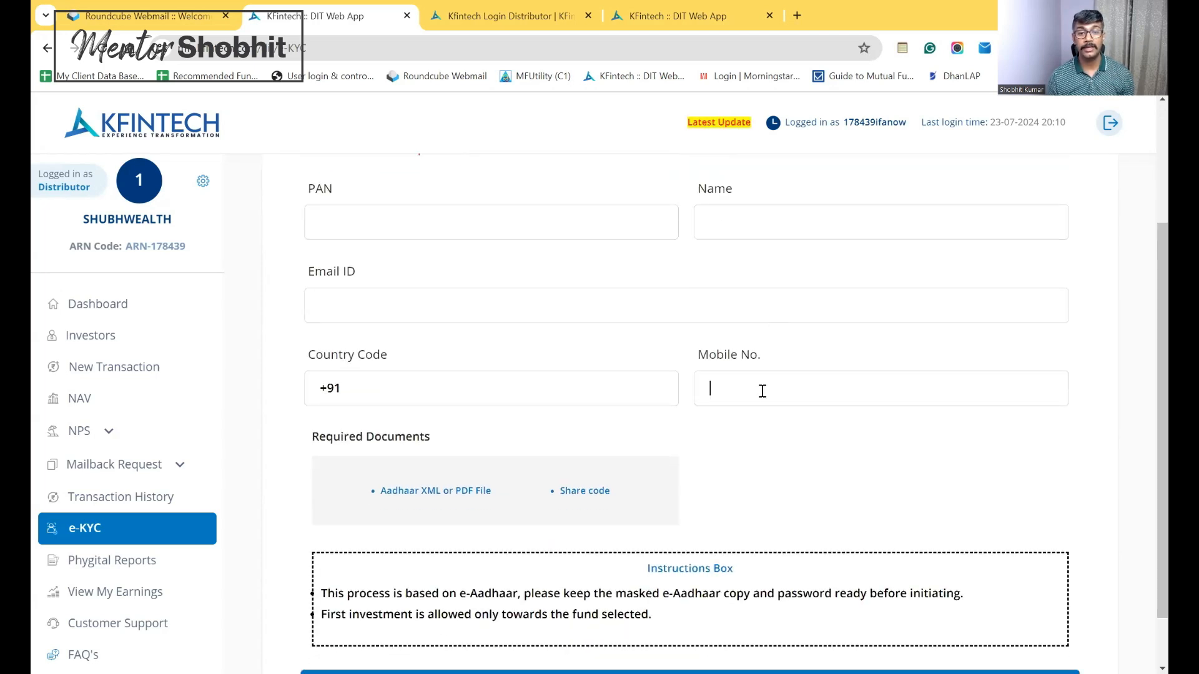
pyautogui.scroll(-1, 1145, 431)
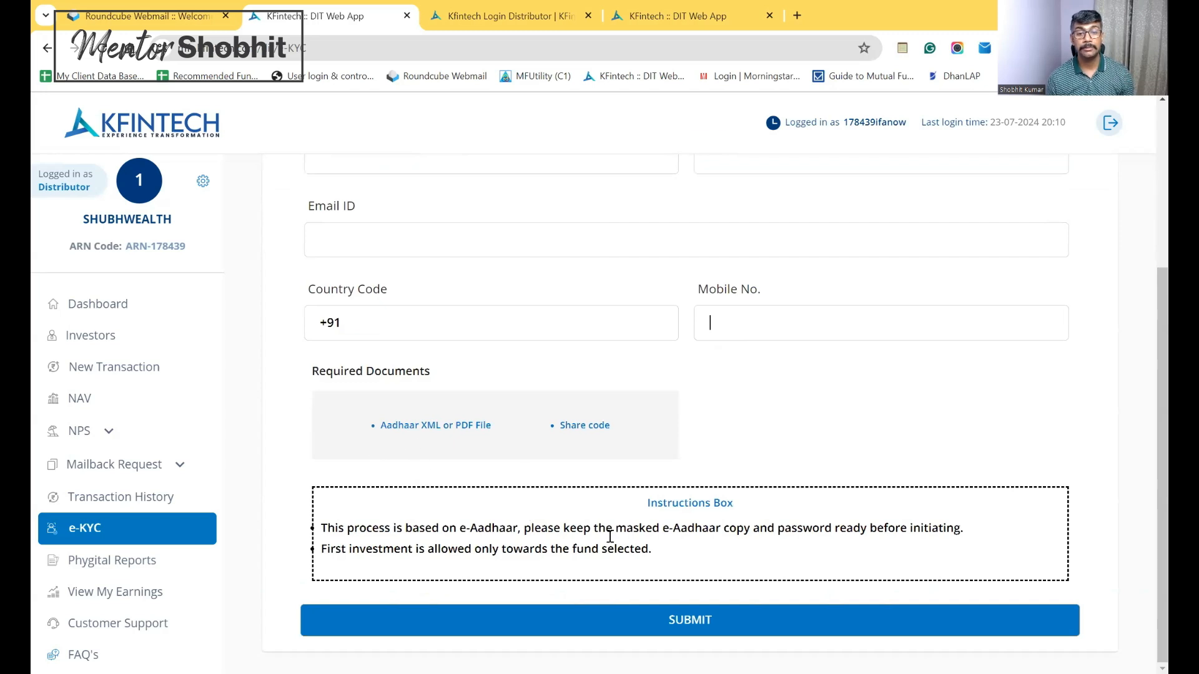
pyautogui.moveTo(619, 530); pyautogui.dragTo(718, 532)
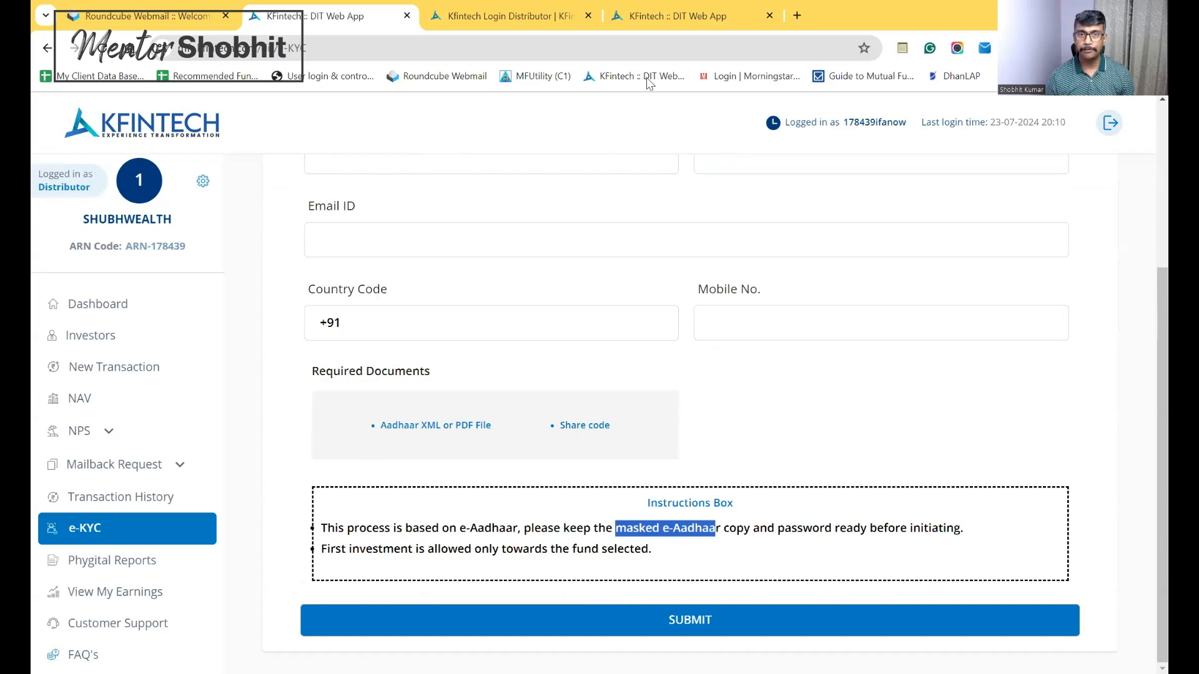
# Search Google for 'download aadhaar' in a new browser tab
pyautogui.click(796, 15)
pyautogui.click(752, 48)
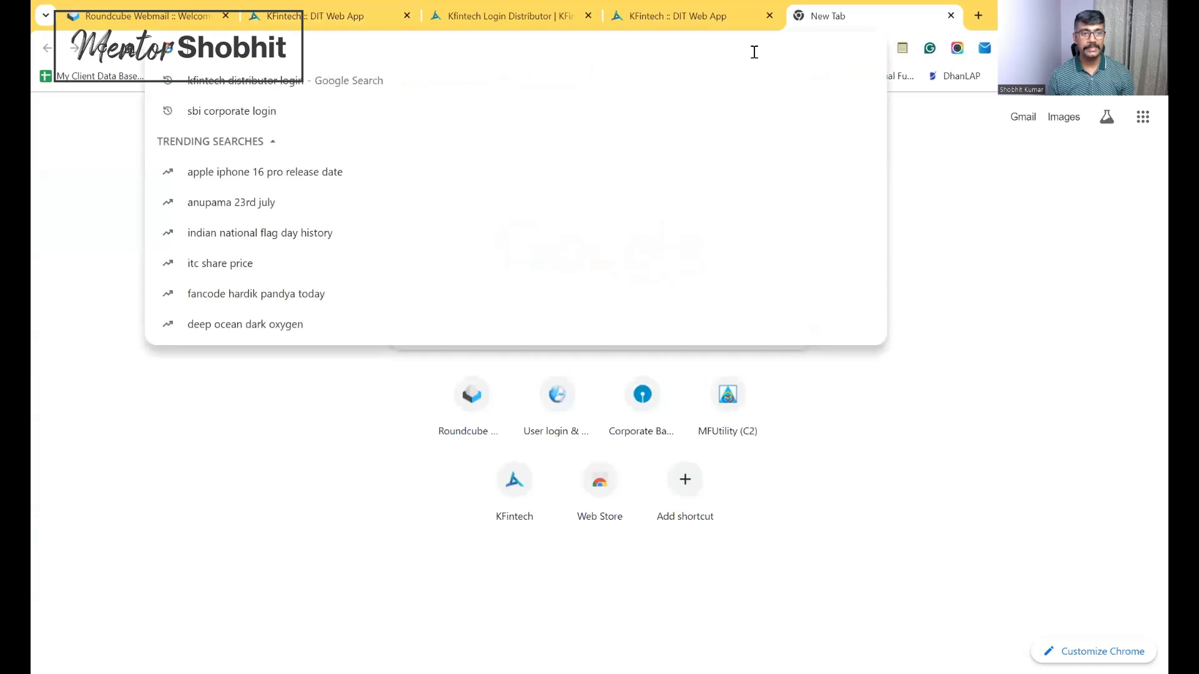
pyautogui.write('do')
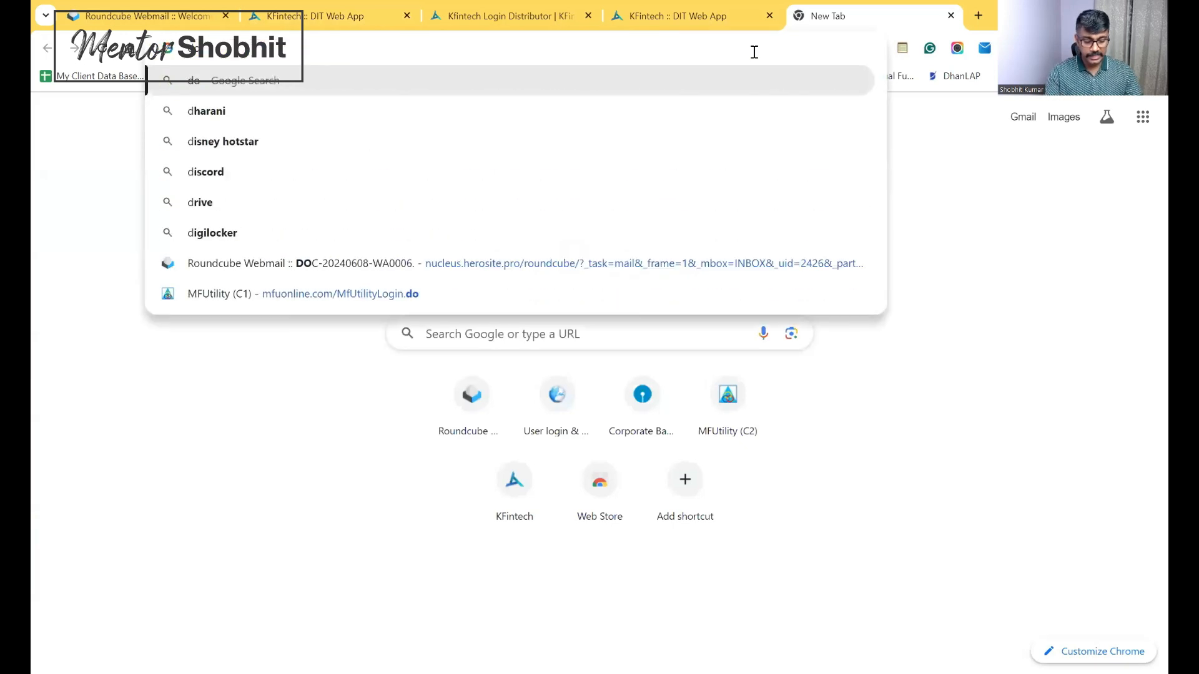
pyautogui.write('wnload aadhaar')
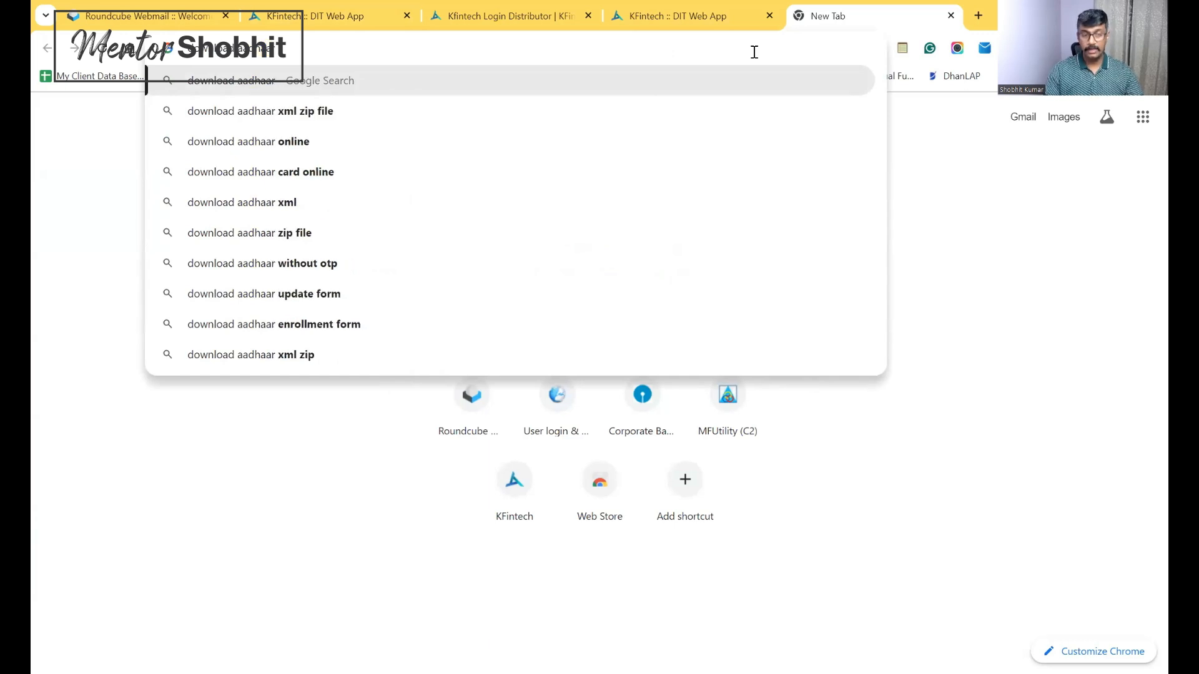
pyautogui.press('Return')
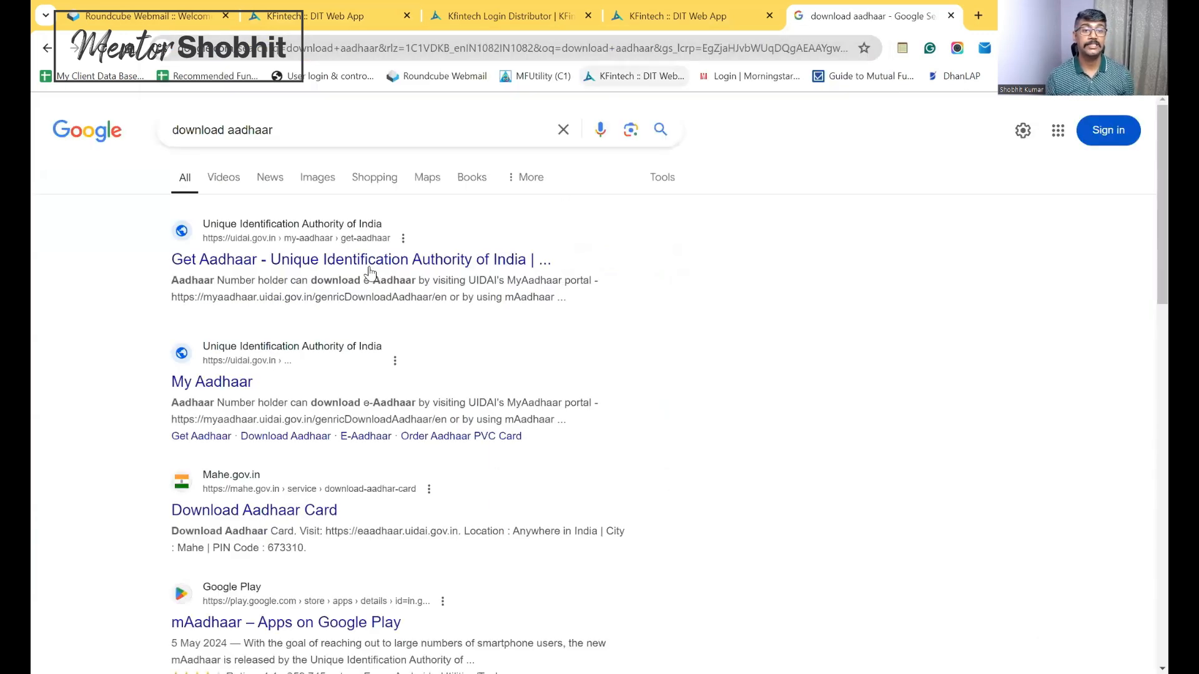
# Open the UIDAI Get Aadhaar result and go to its Download Aadhaar page
pyautogui.click(370, 264)
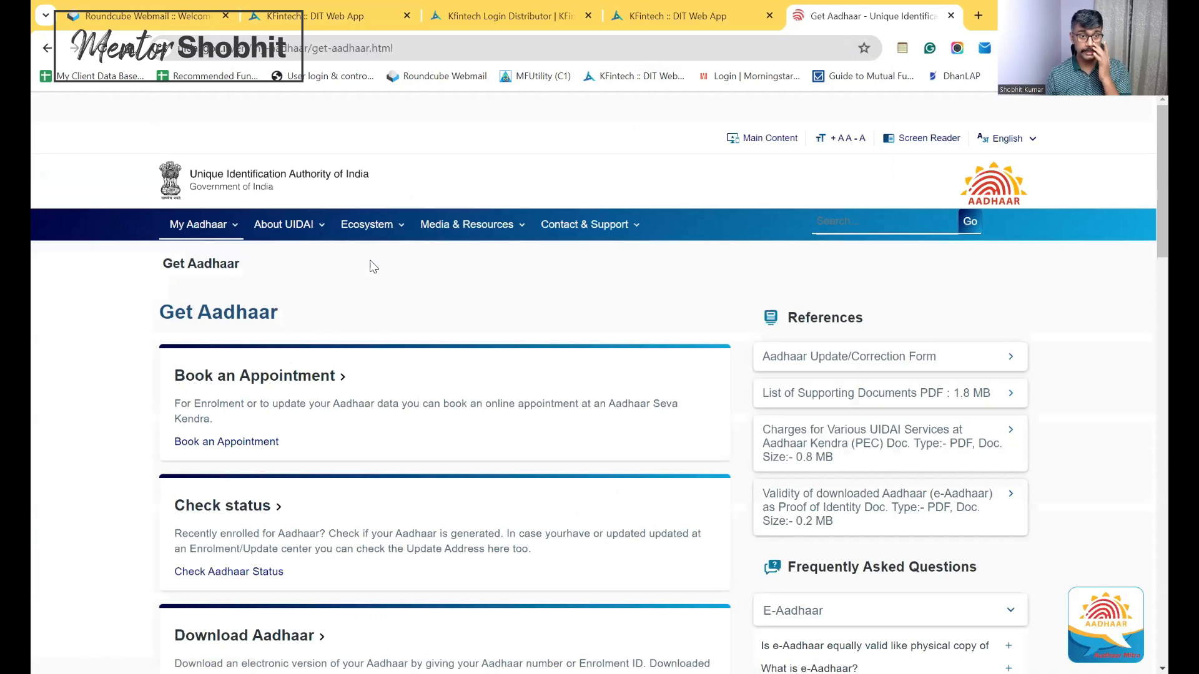
pyautogui.scroll(-5, 1147, 259)
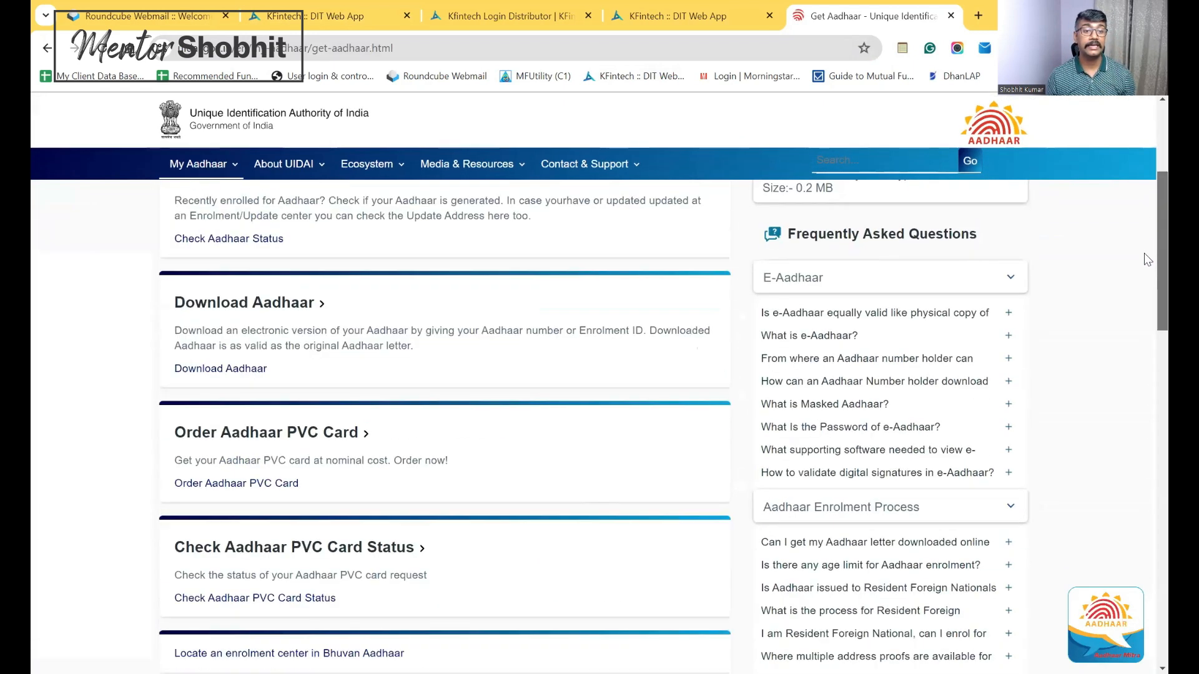
pyautogui.click(279, 304)
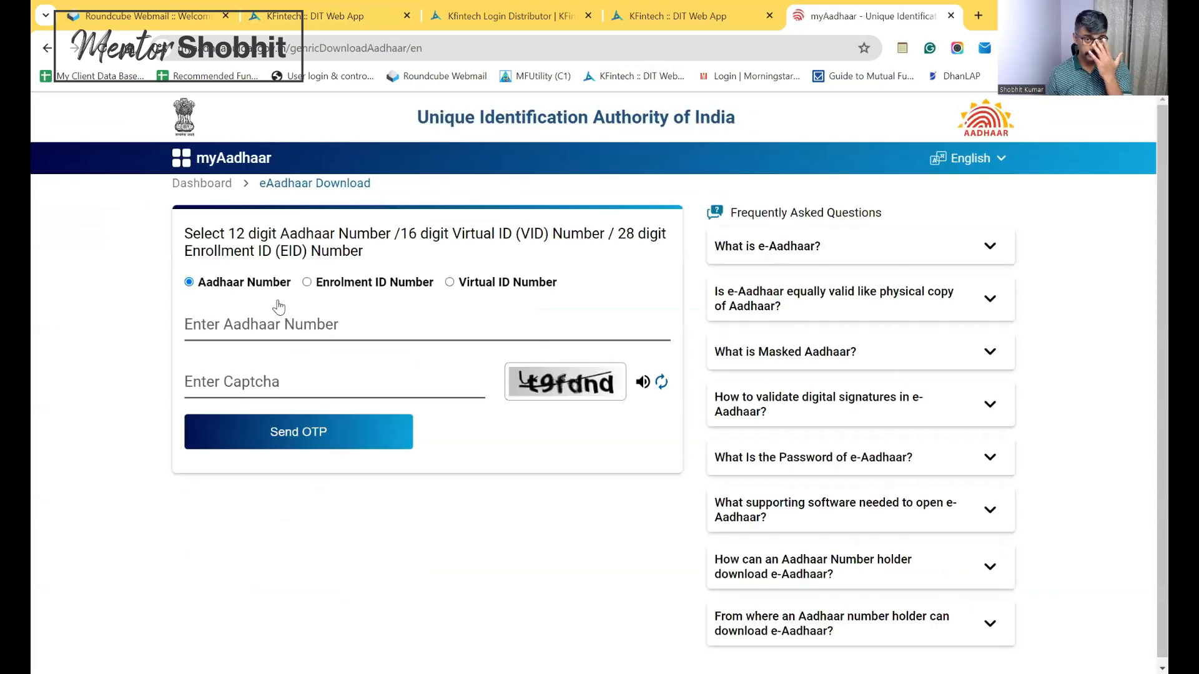
# Enter the Aadhaar number and captcha, then request an OTP to the registered mobile
pyautogui.click(269, 319)
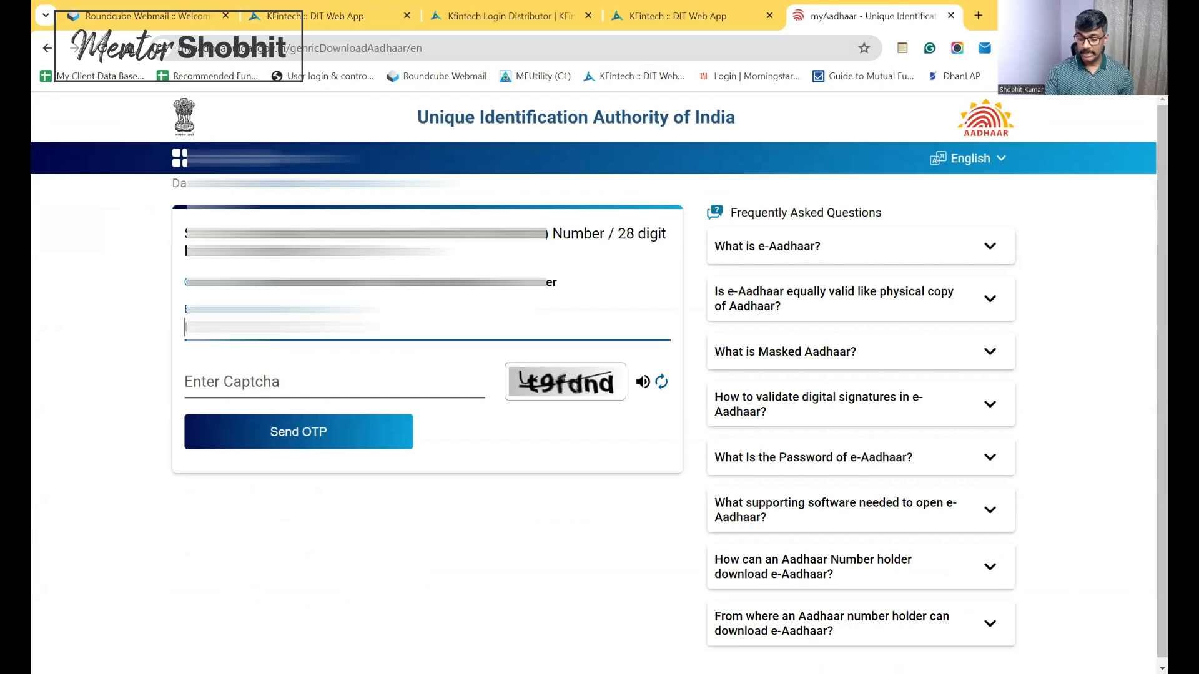
pyautogui.write('6')
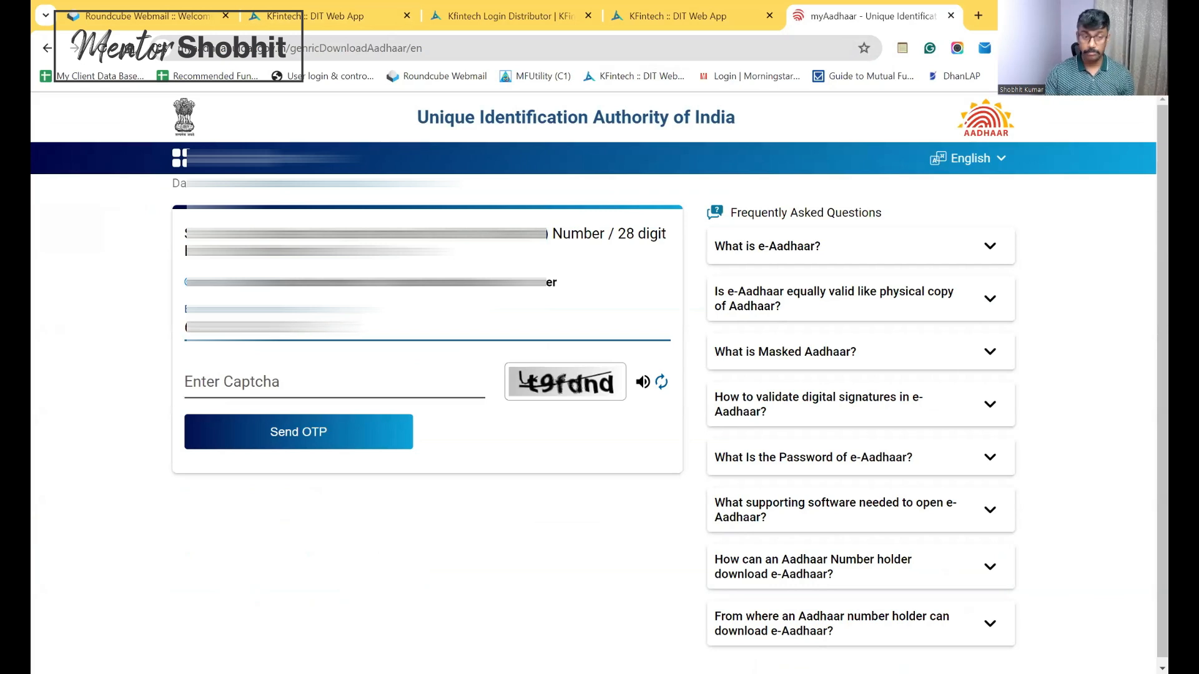
pyautogui.click(326, 388)
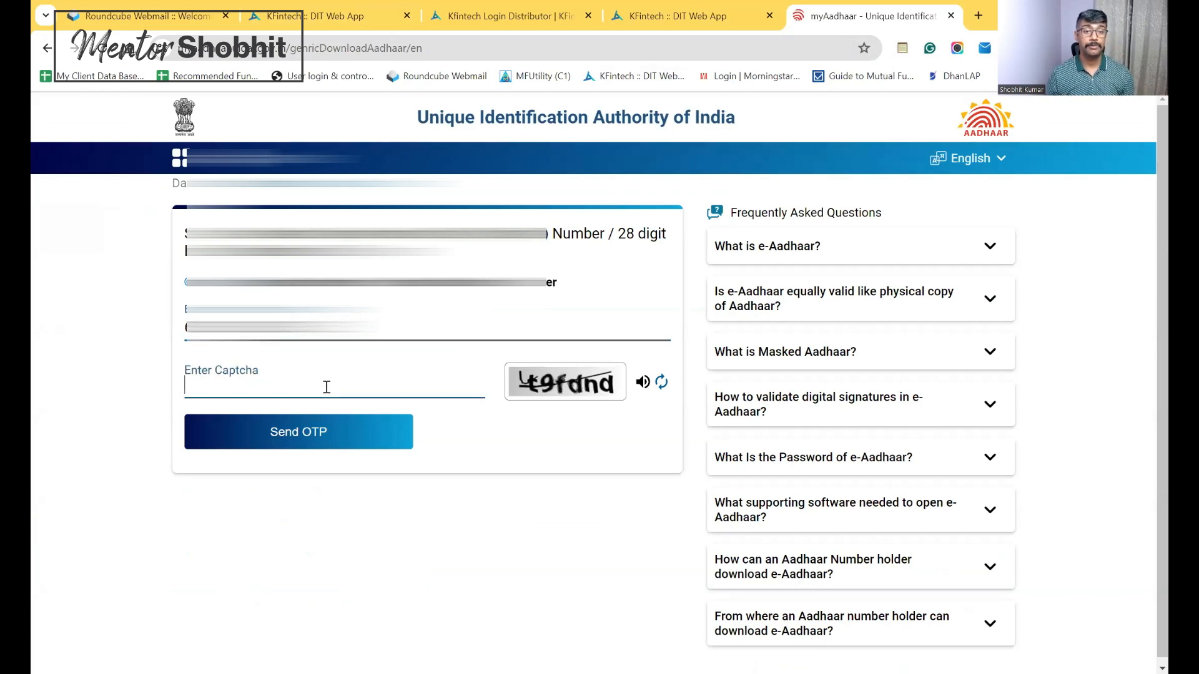
pyautogui.write('t')
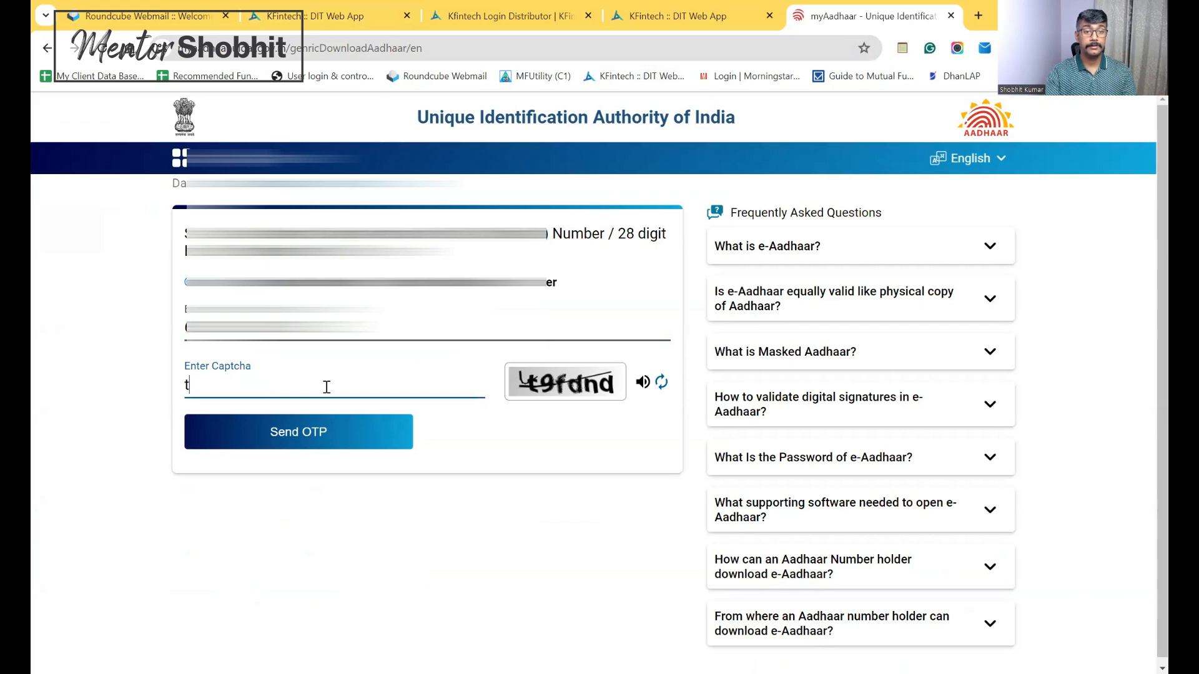
pyautogui.write('9')
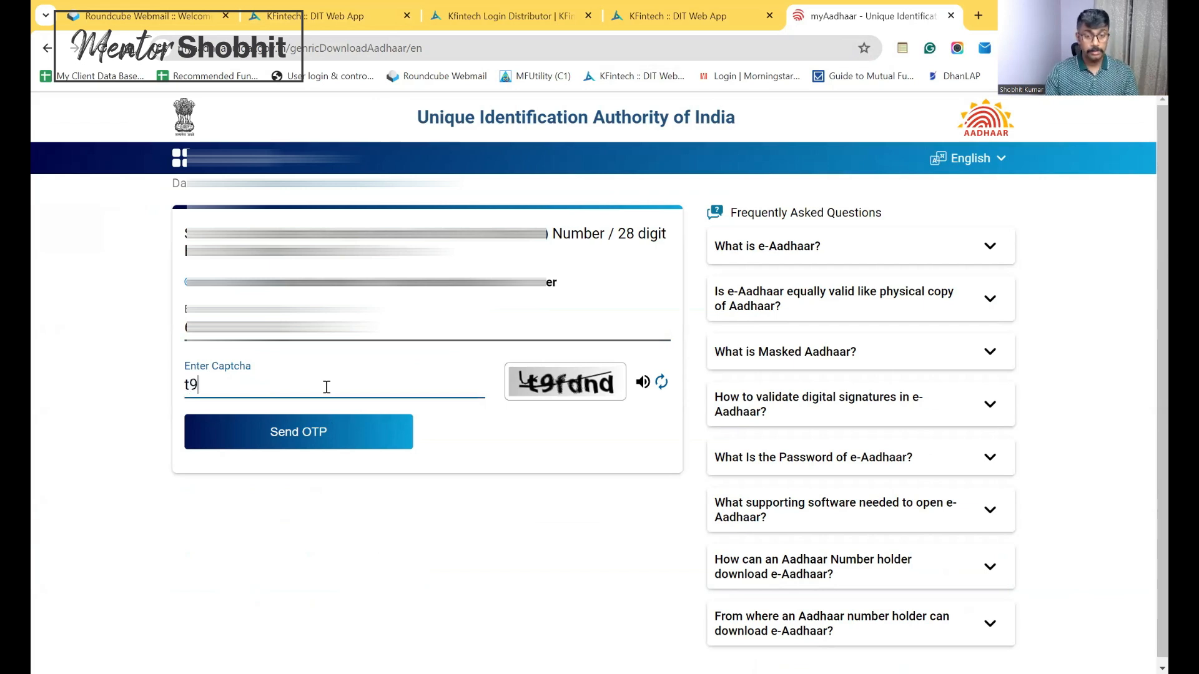
pyautogui.write('fdnd')
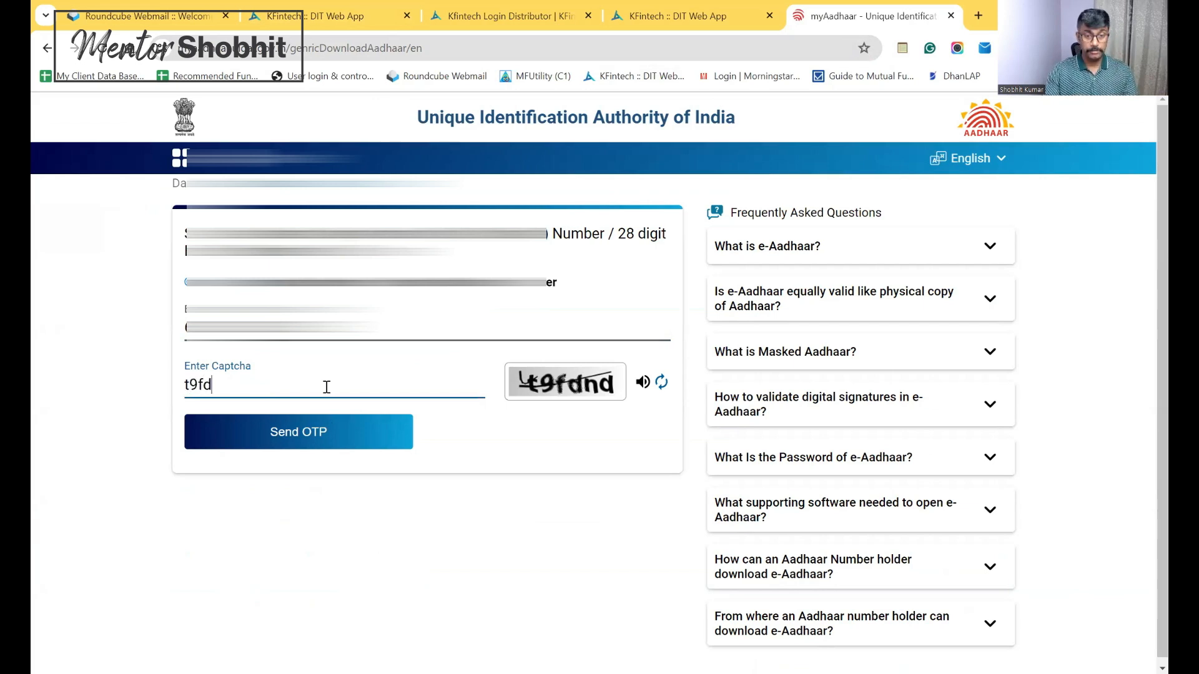
pyautogui.click(320, 430)
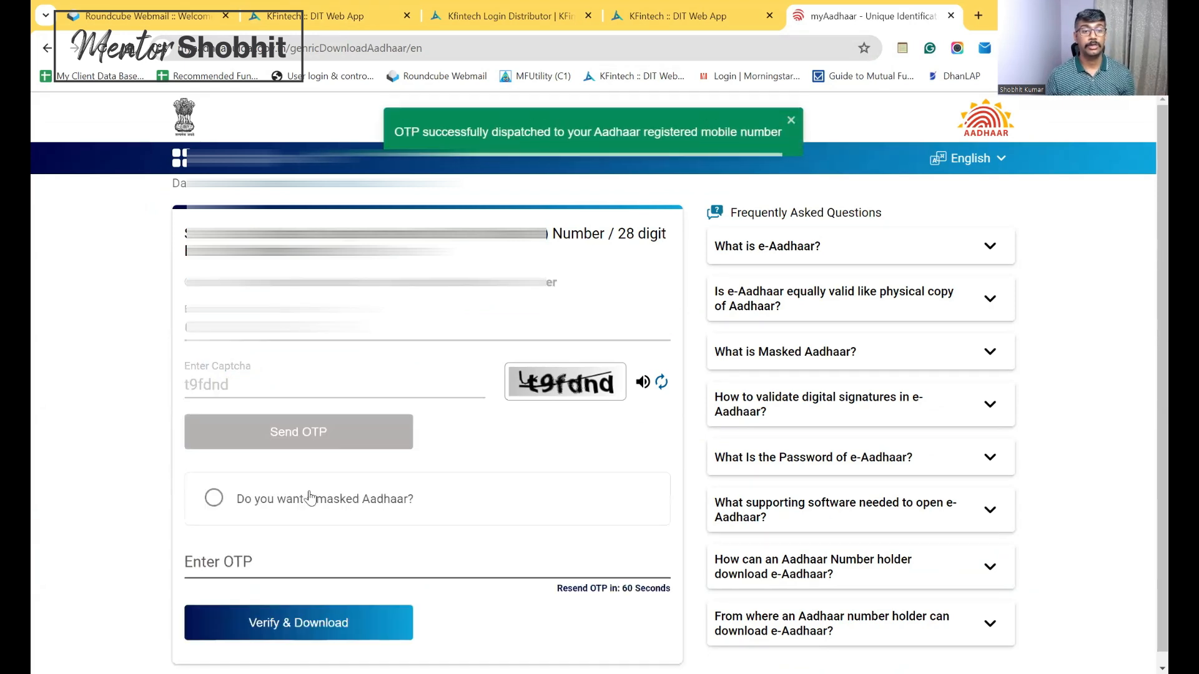
pyautogui.click(223, 566)
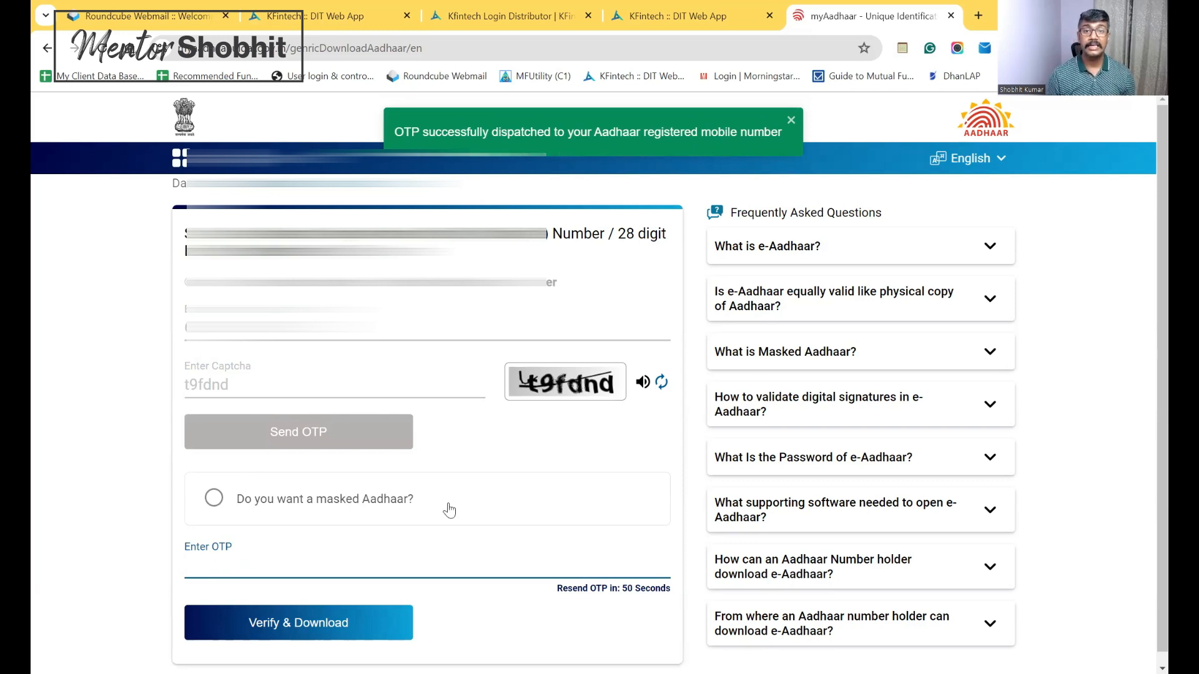
# Annotate the 'masked Aadhaar' option with an arrow, underline and mark
pyautogui.click(849, 103)
pyautogui.moveTo(441, 481)
pyautogui.mouseDown()
pyautogui.moveTo(487, 472)
pyautogui.moveTo(474, 492)
pyautogui.mouseUp()
pyautogui.moveTo(321, 519); pyautogui.dragTo(375, 509)
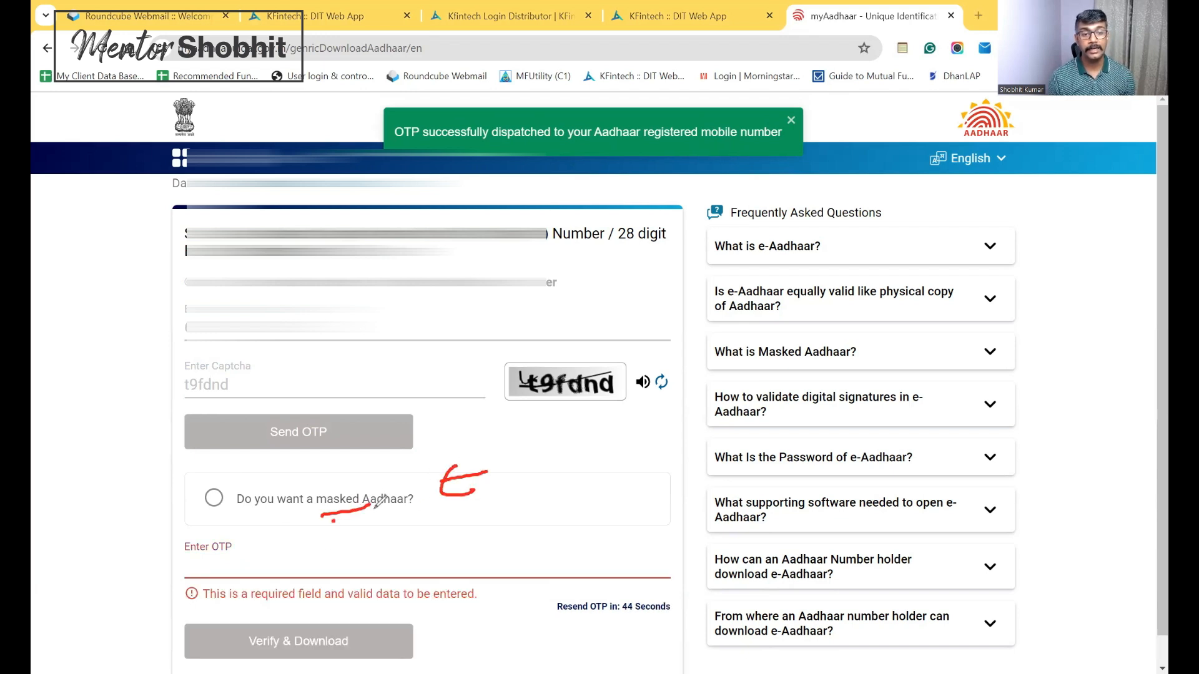
pyautogui.moveTo(212, 503); pyautogui.dragTo(217, 502)
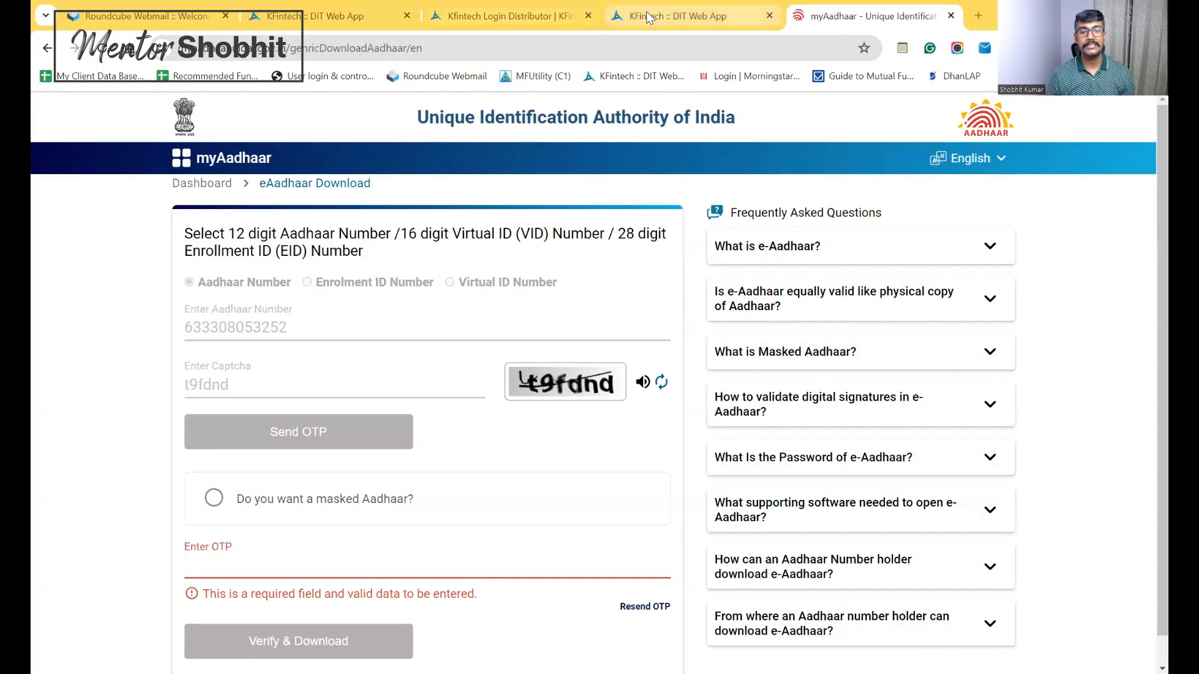
# Back on the e-KYC form, choose Online IPV with Esign as KYC type and AXIS MUTUAL FUND as AMC
pyautogui.click(647, 17)
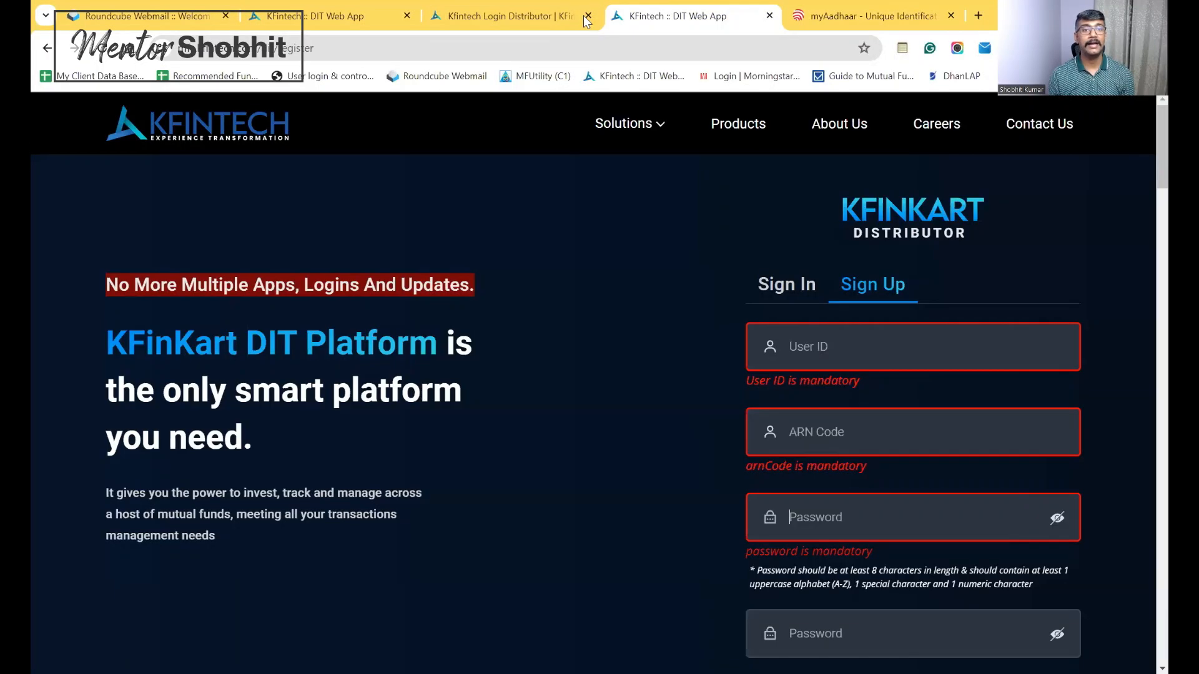
pyautogui.click(330, 14)
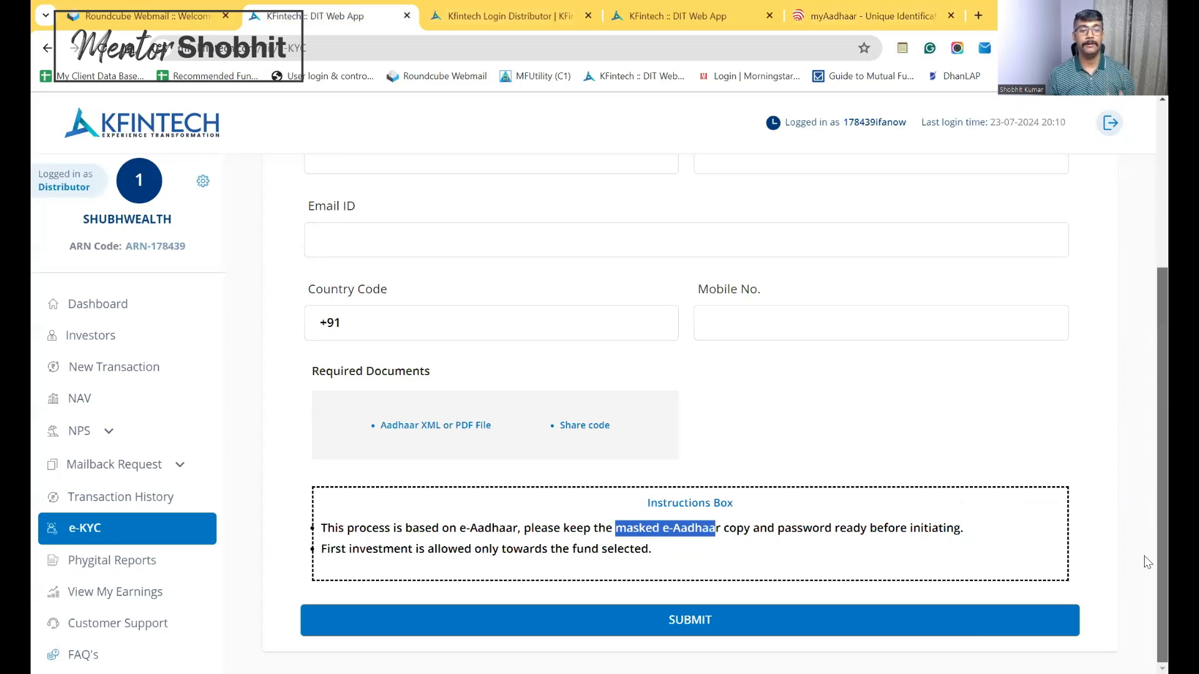
pyautogui.scroll(4, 1147, 421)
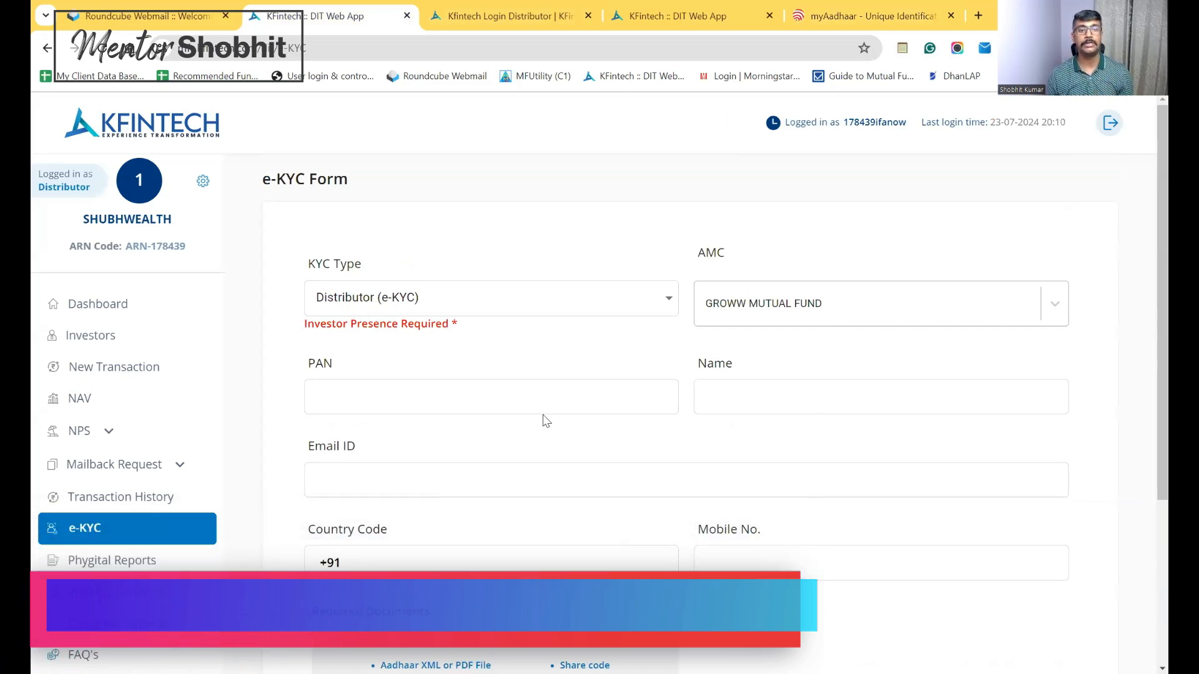
pyautogui.click(656, 301)
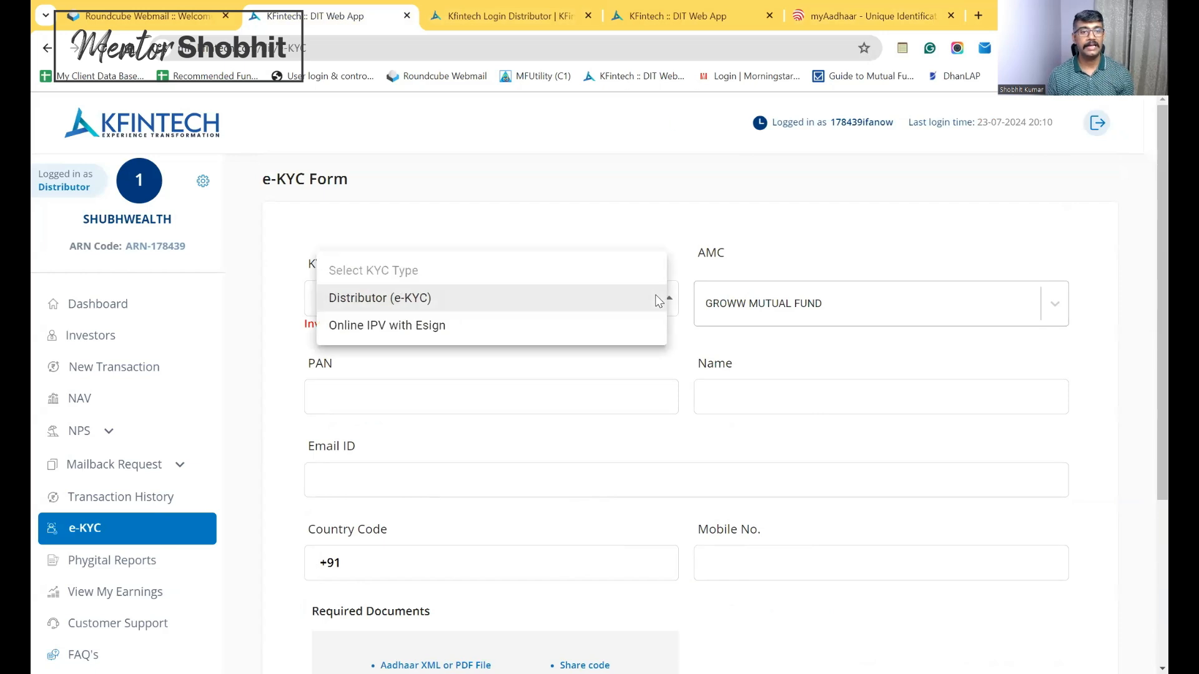
pyautogui.click(373, 327)
pyautogui.click(942, 297)
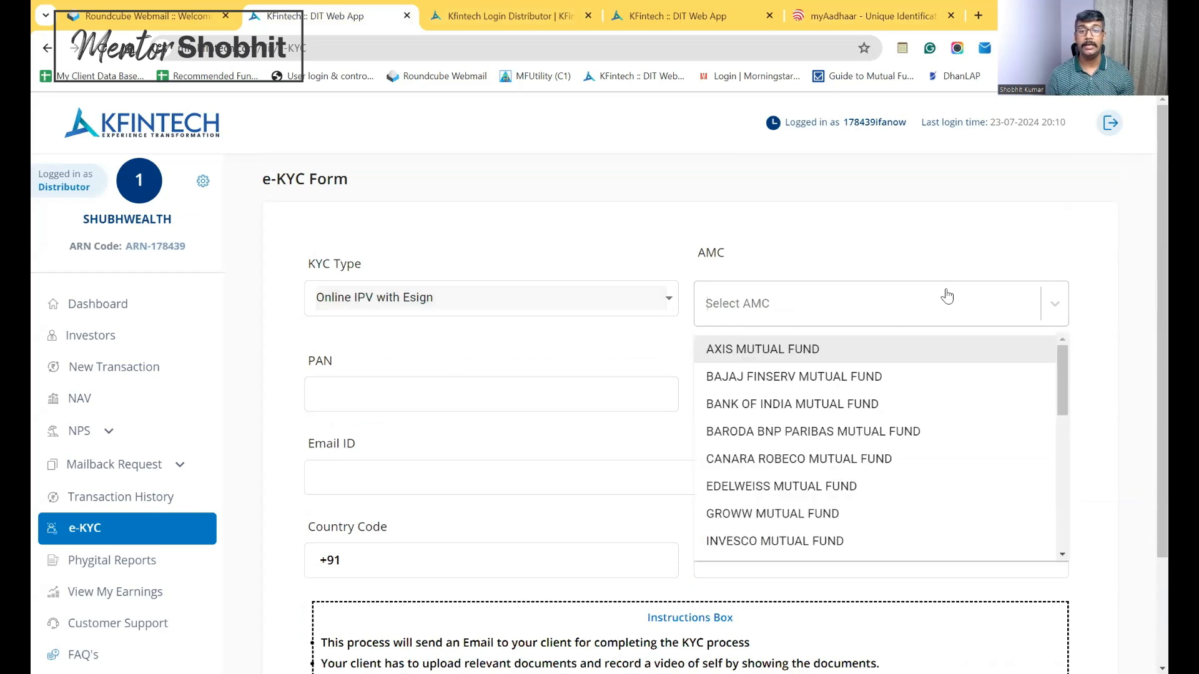
pyautogui.click(772, 354)
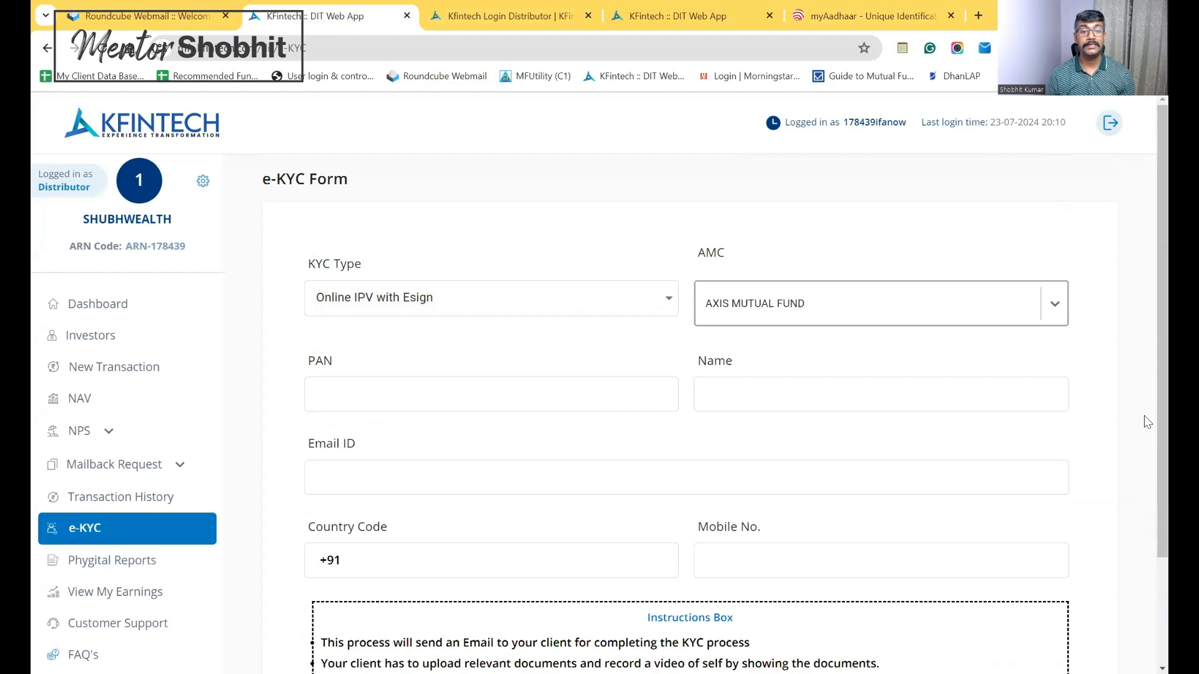
pyautogui.scroll(-2, 1148, 422)
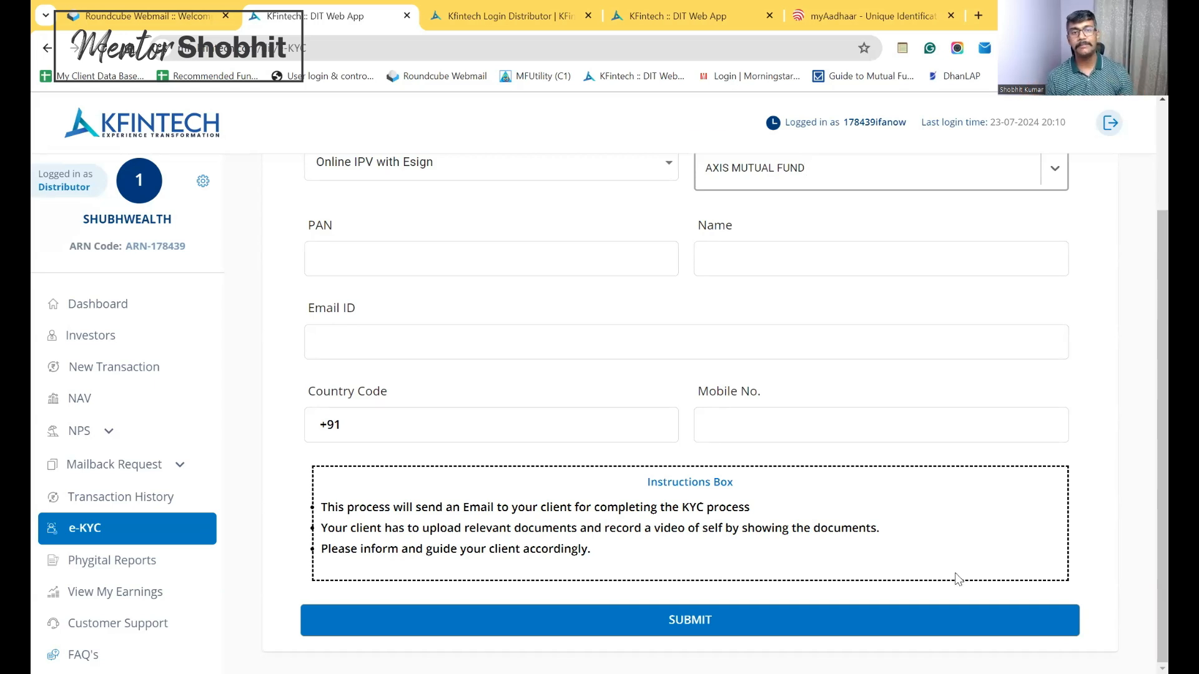
# Change the e-KYC form's KYC type to Distributor (e-KYC)
pyautogui.click(427, 162)
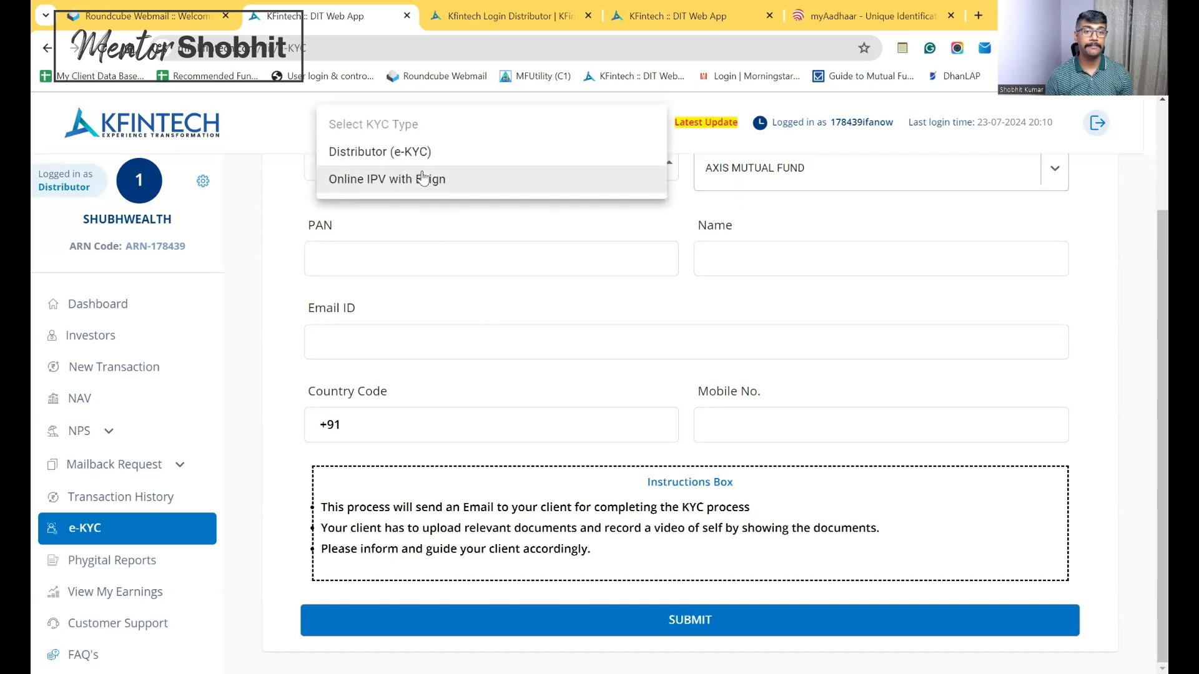
pyautogui.click(379, 152)
pyautogui.scroll(2, 657, 469)
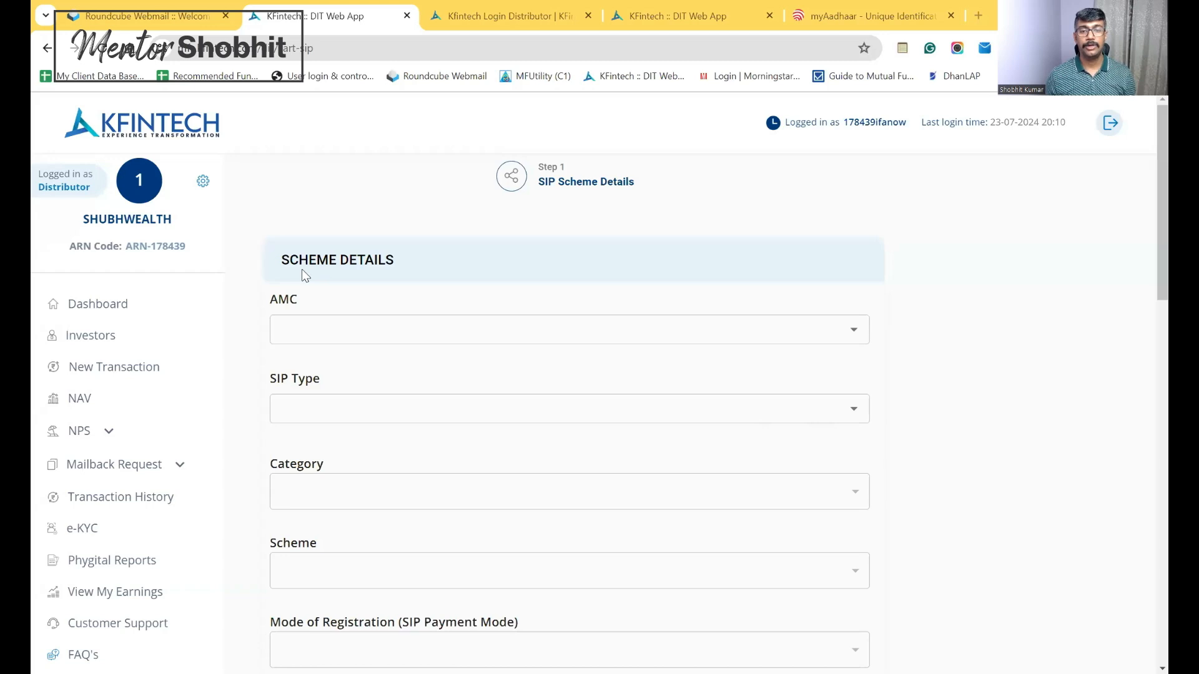
# Browse the SIP form's AMC list and fields, then go to Customer Support's Raise a Query page
pyautogui.click(854, 334)
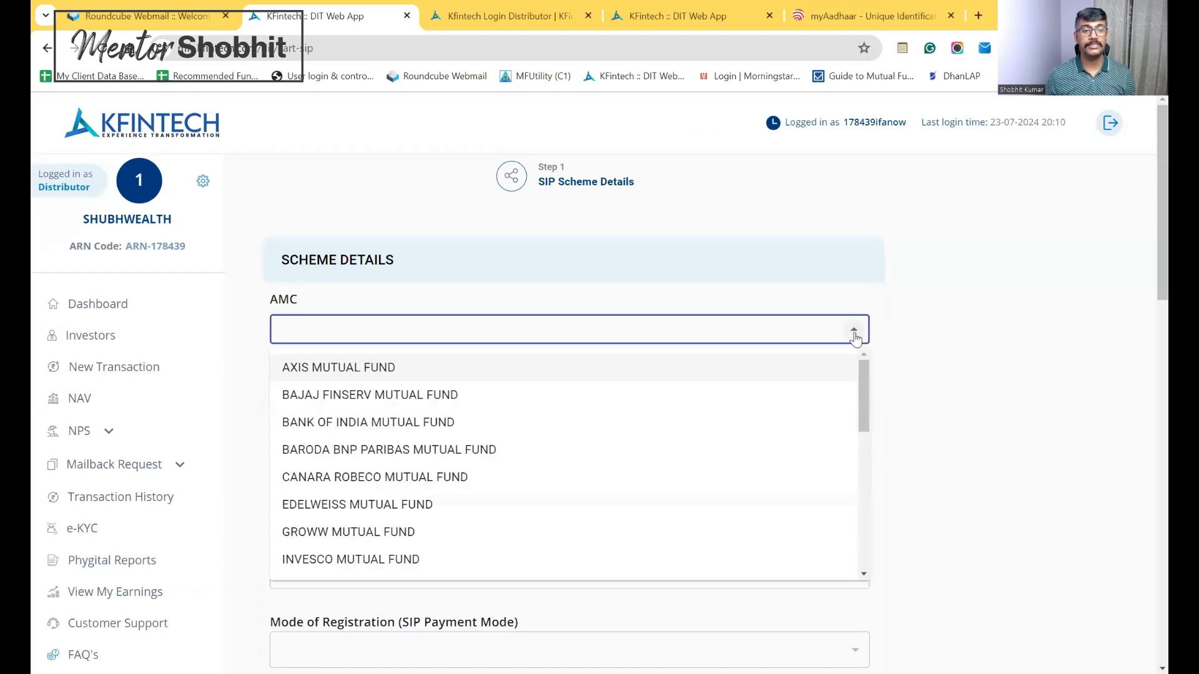
pyautogui.moveTo(863, 373); pyautogui.dragTo(923, 294)
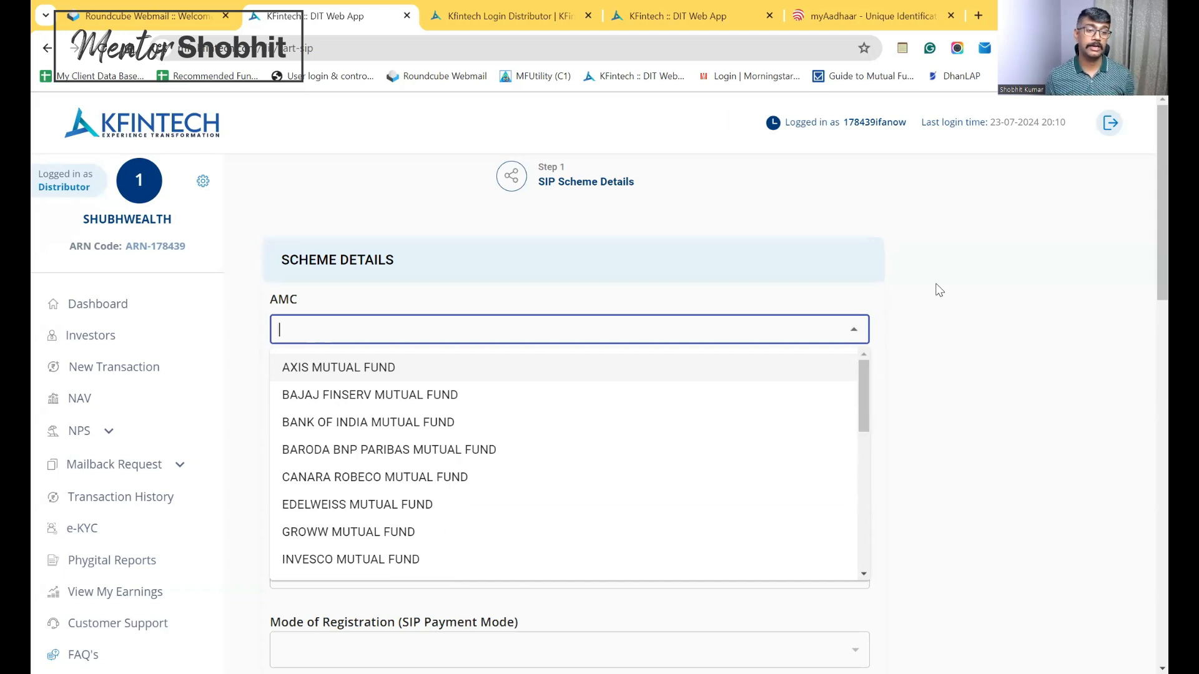
pyautogui.click(939, 290)
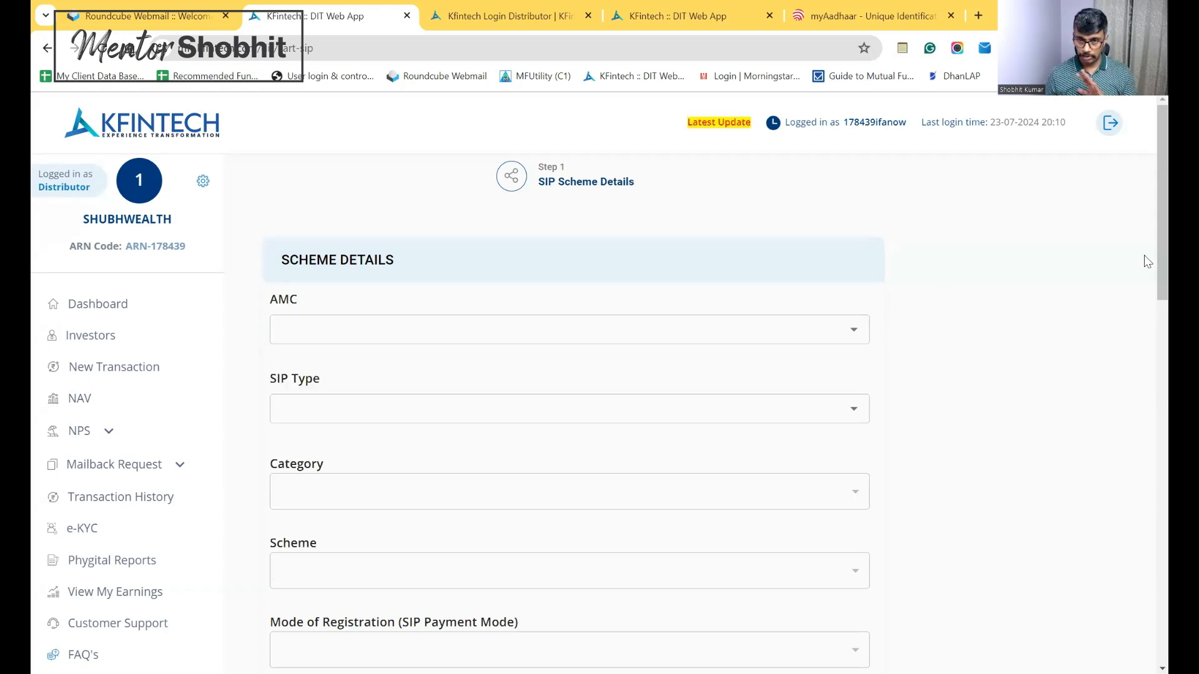
pyautogui.scroll(-3, 1144, 229)
pyautogui.scroll(-15, 1142, 375)
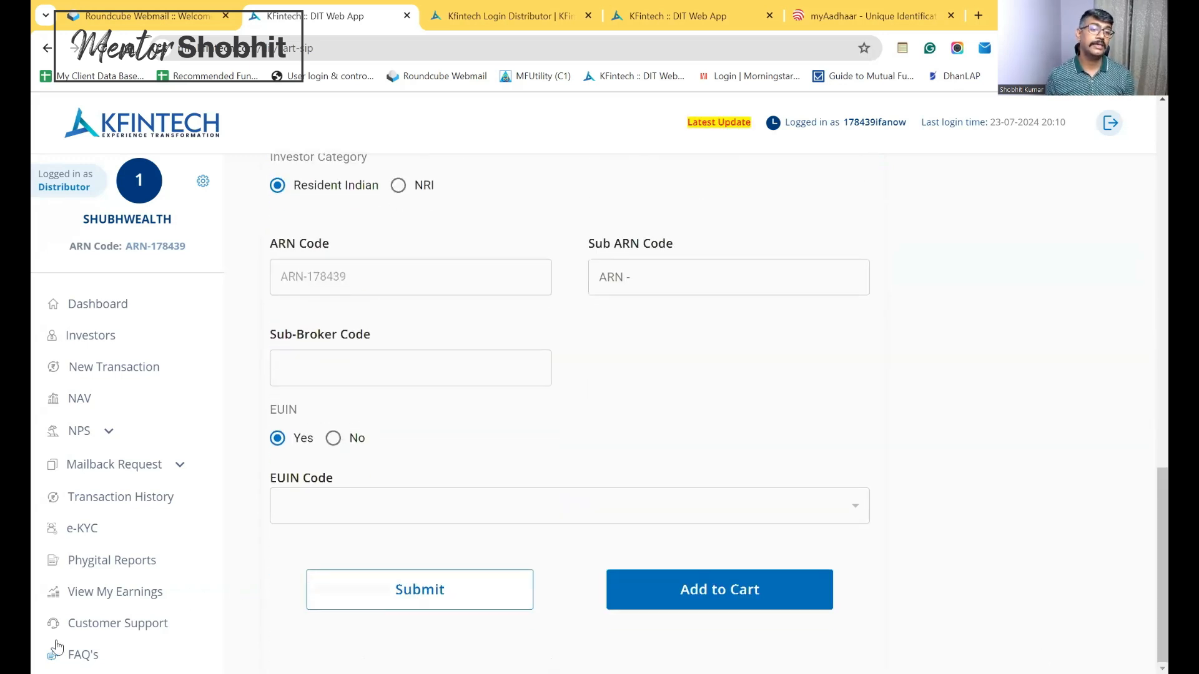
pyautogui.click(130, 626)
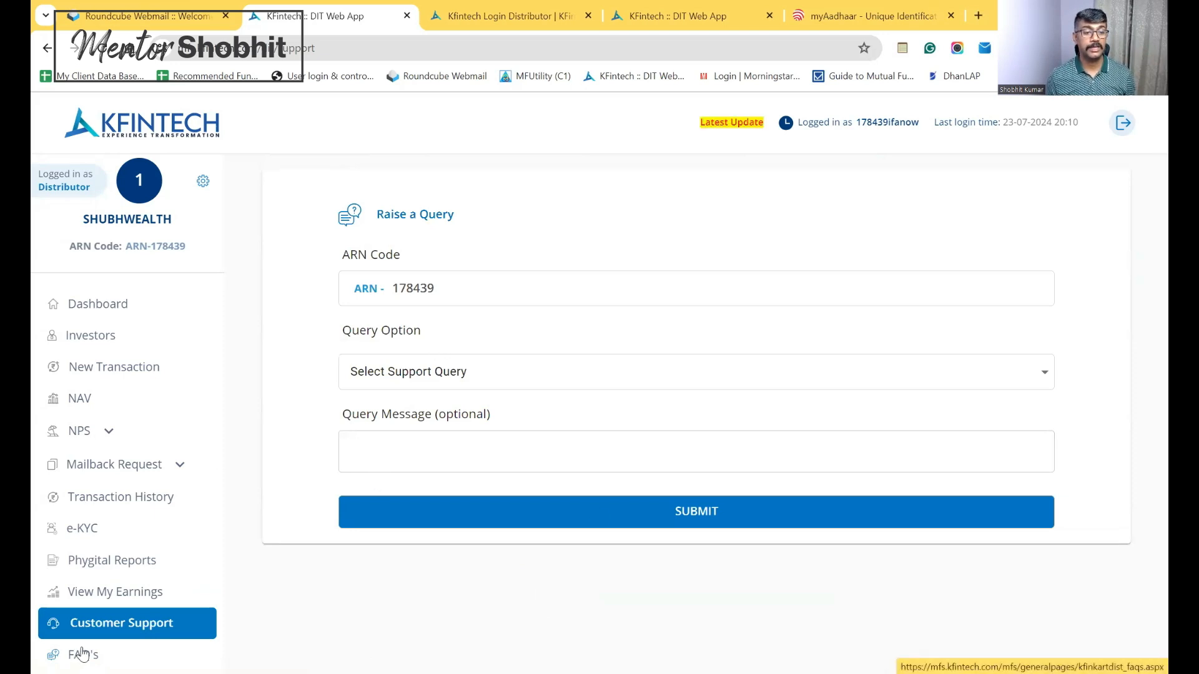
pyautogui.click(498, 386)
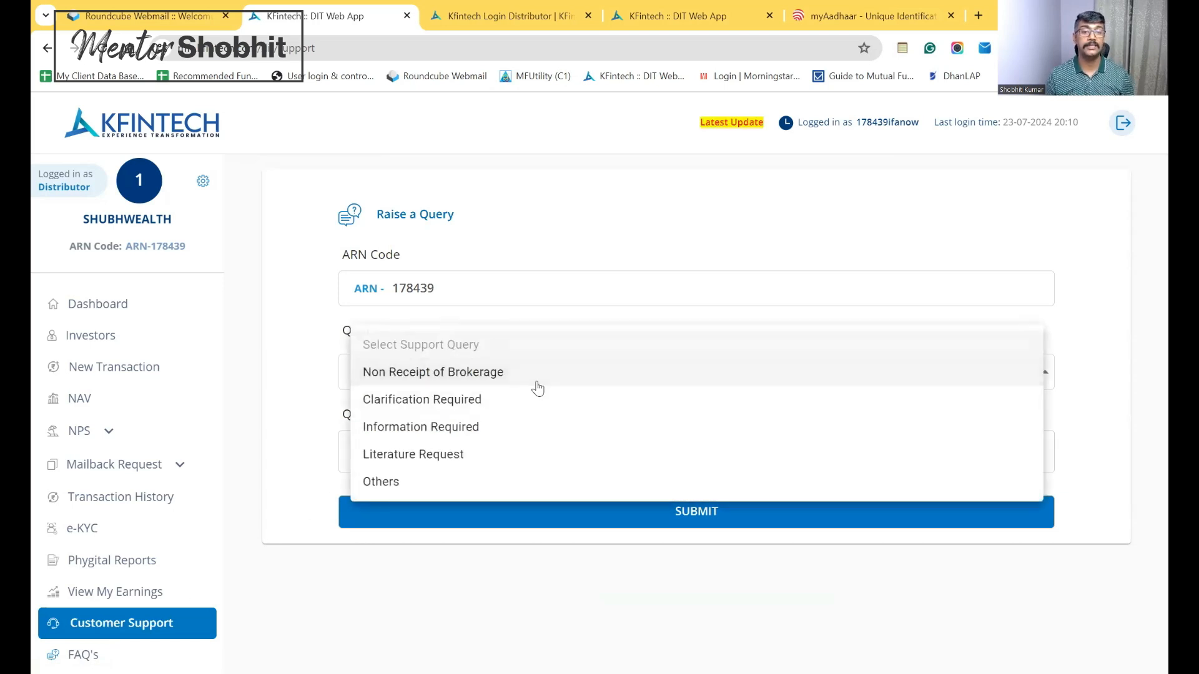
pyautogui.click(357, 548)
pyautogui.click(404, 462)
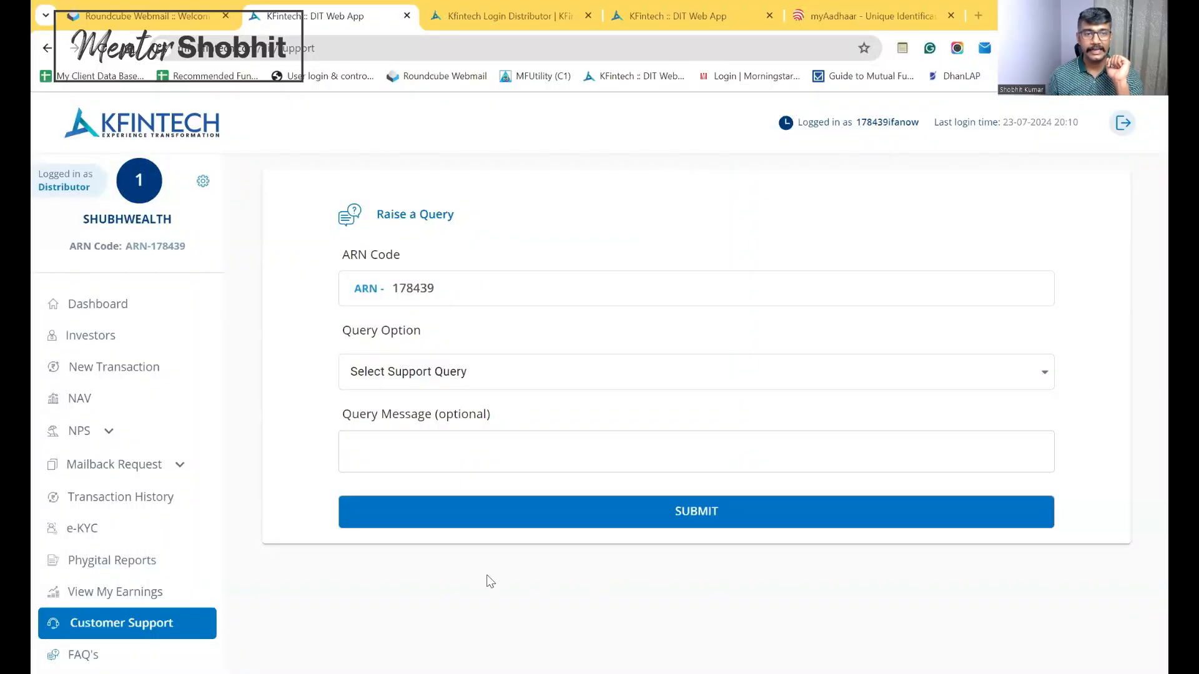
# Open NPS > About NPS and scroll down to the Boost your Earnings commission tables
pyautogui.click(109, 434)
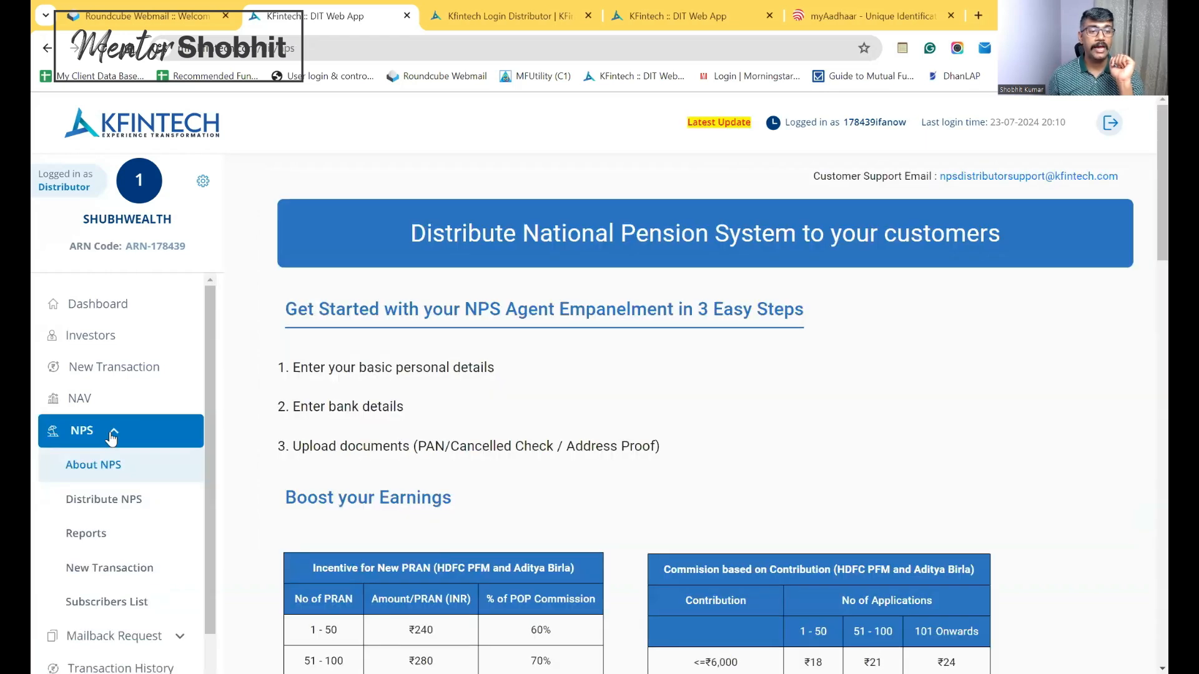
pyautogui.click(111, 476)
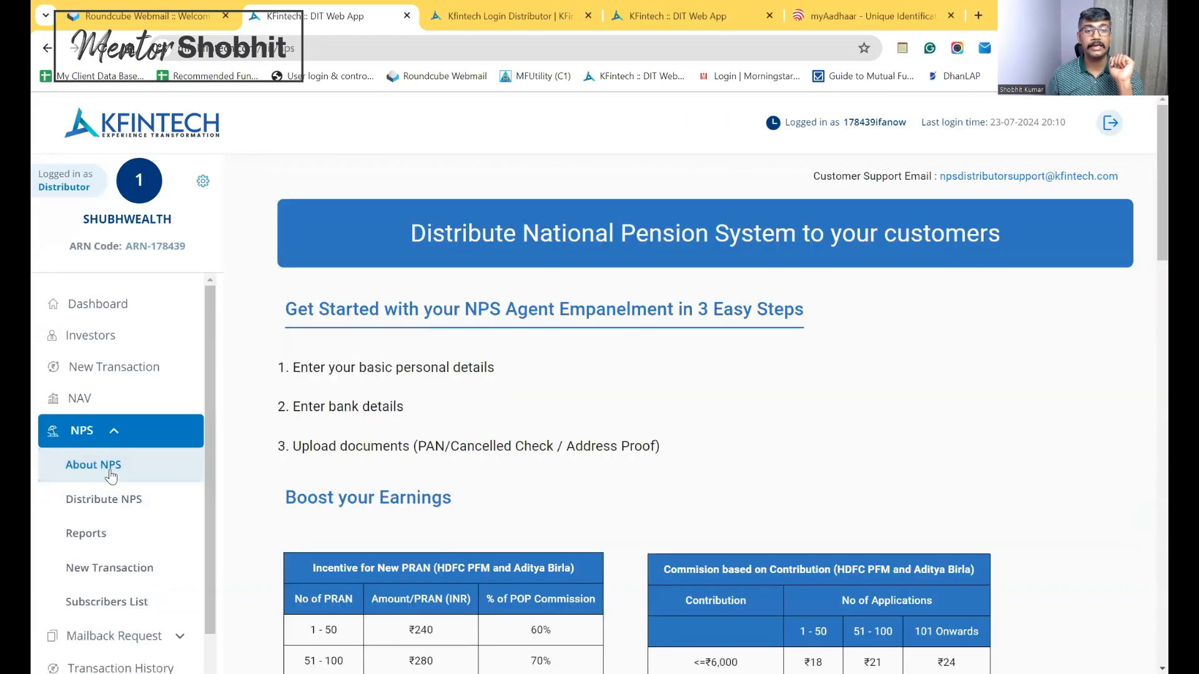
pyautogui.scroll(-2, 1147, 209)
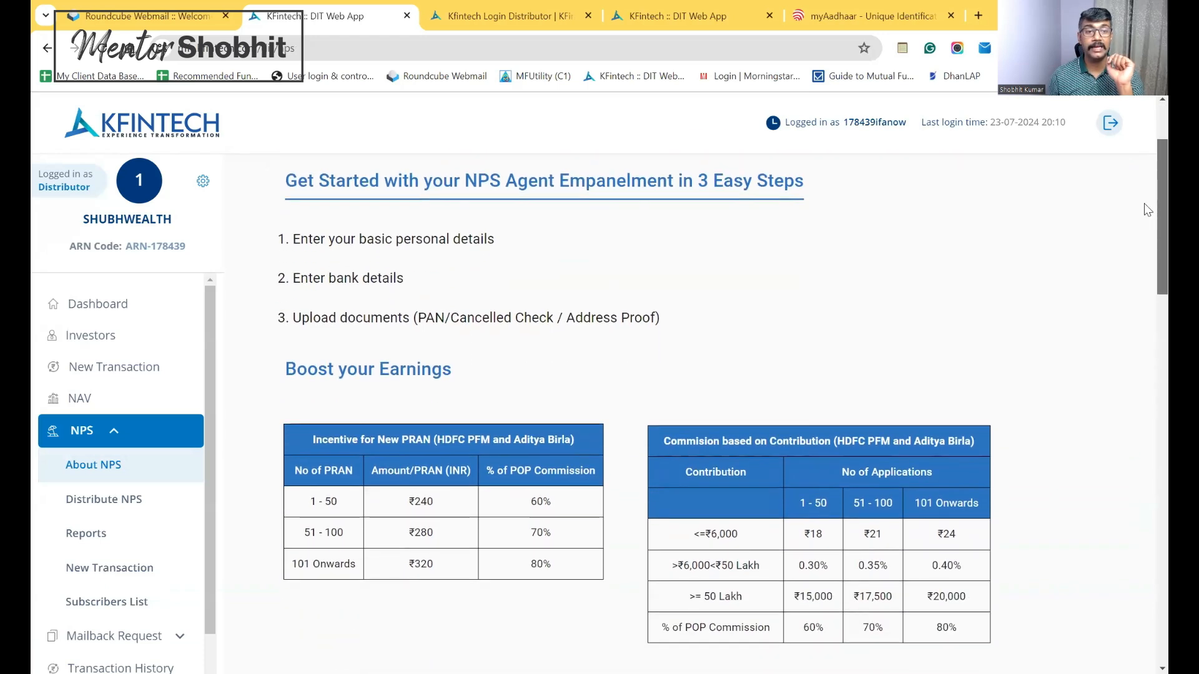
pyautogui.scroll(-2, 1147, 212)
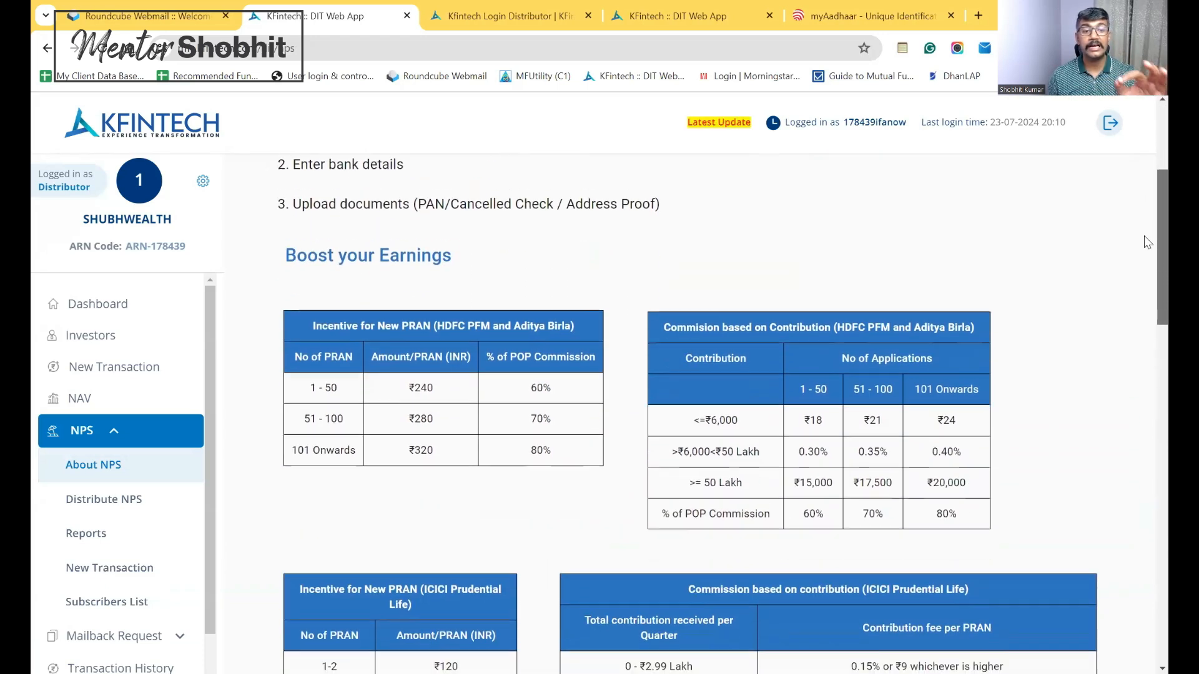
pyautogui.scroll(-1, 1147, 243)
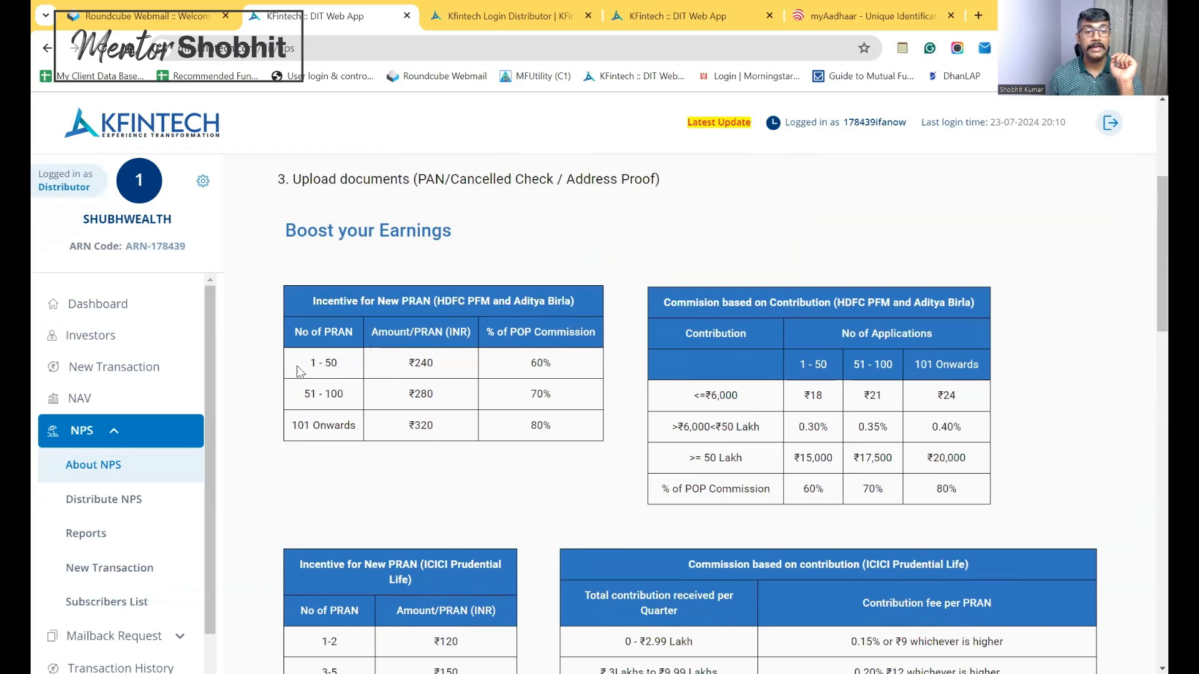
# Highlight the 1 - 50 PRAN tier and its 60% commission rate
pyautogui.moveTo(315, 363); pyautogui.dragTo(359, 373)
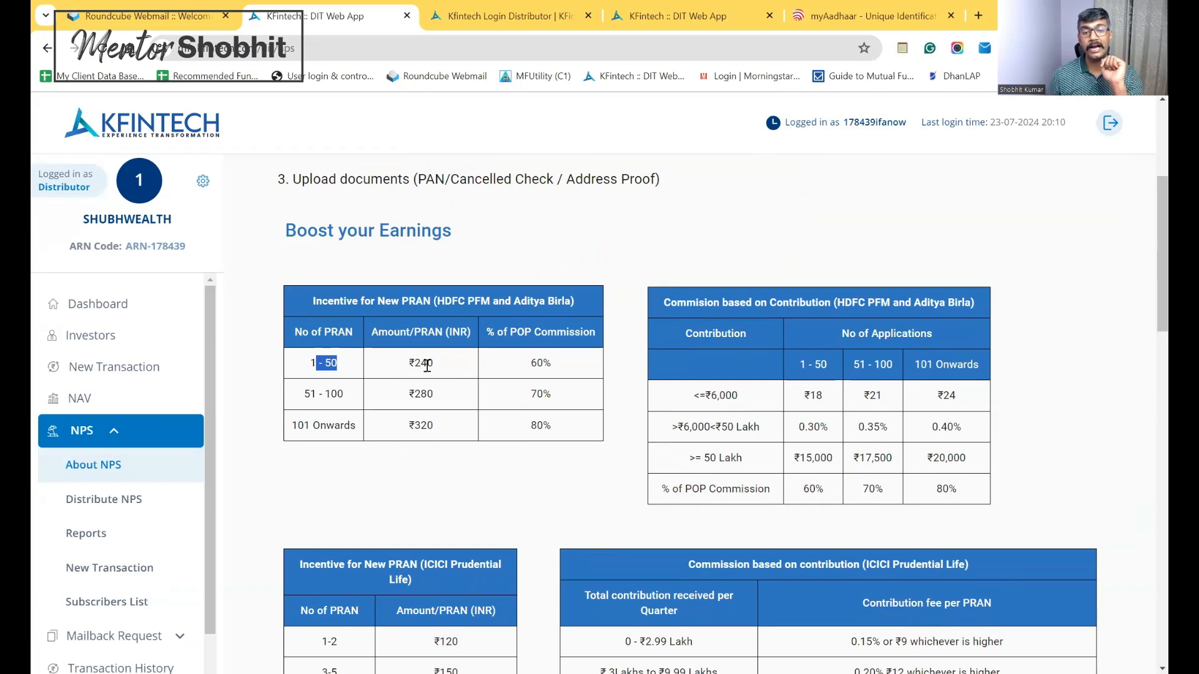
pyautogui.moveTo(533, 361); pyautogui.dragTo(565, 360)
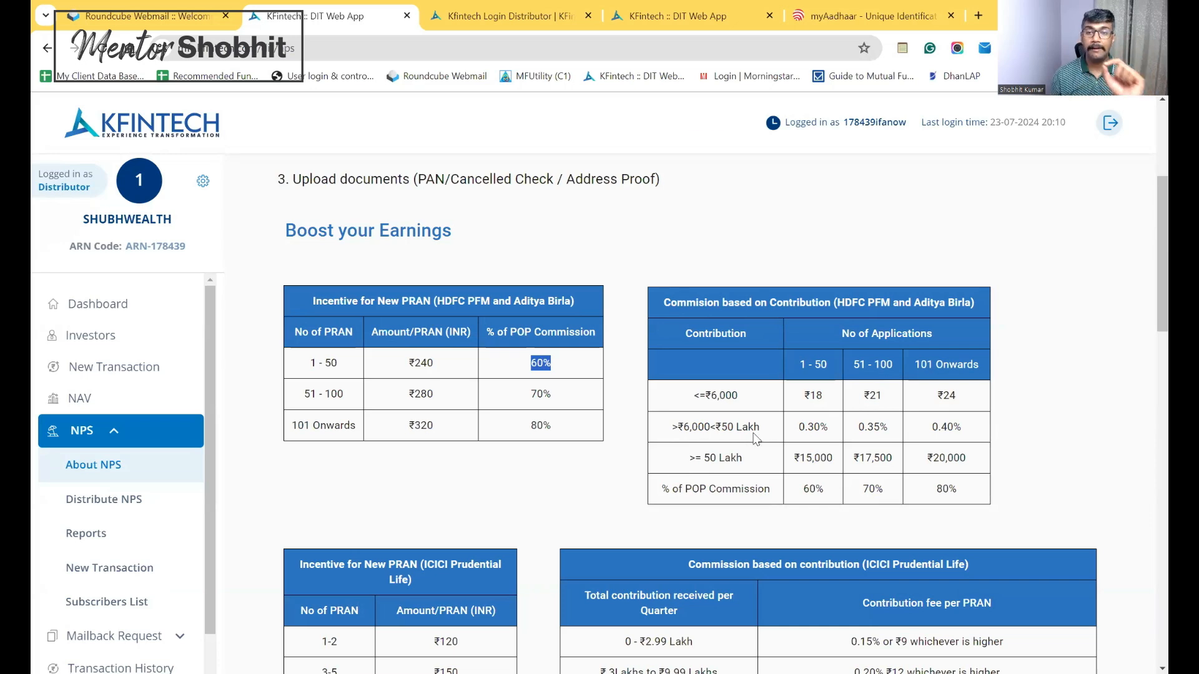
pyautogui.moveTo(1159, 254); pyautogui.dragTo(1144, 253)
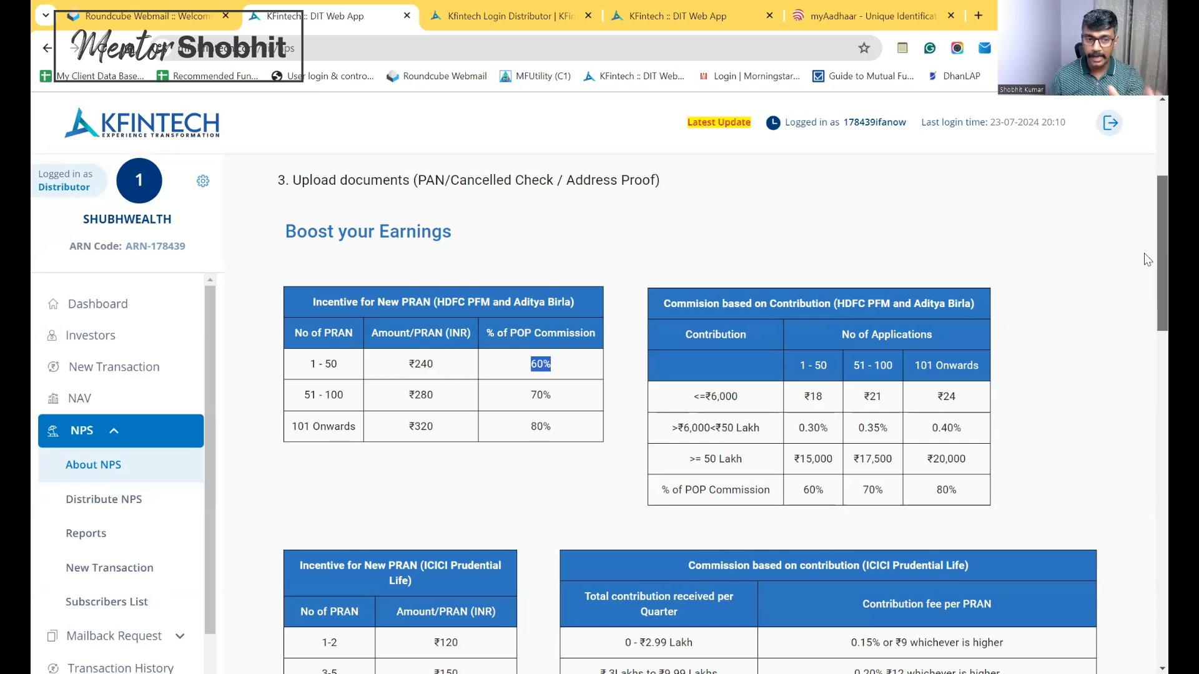
pyautogui.moveTo(1144, 254); pyautogui.dragTo(1144, 326)
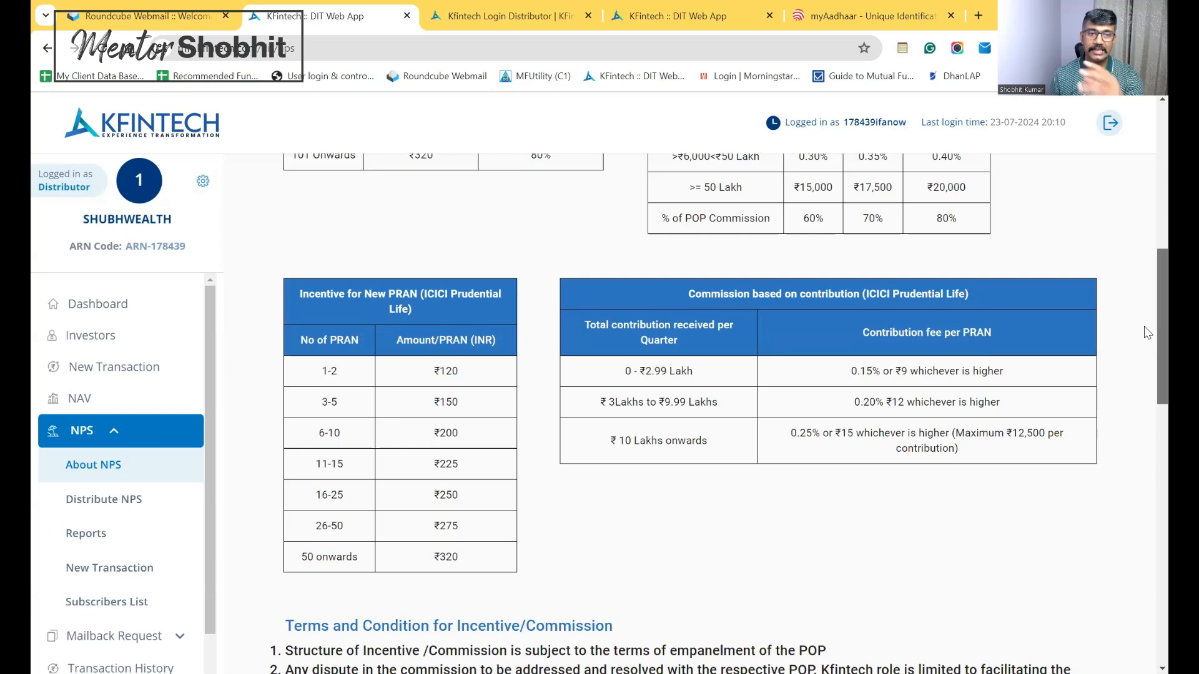
# Open Distribute NPS from the NPS sidebar menu to show the onboarding and contribution links
pyautogui.click(116, 513)
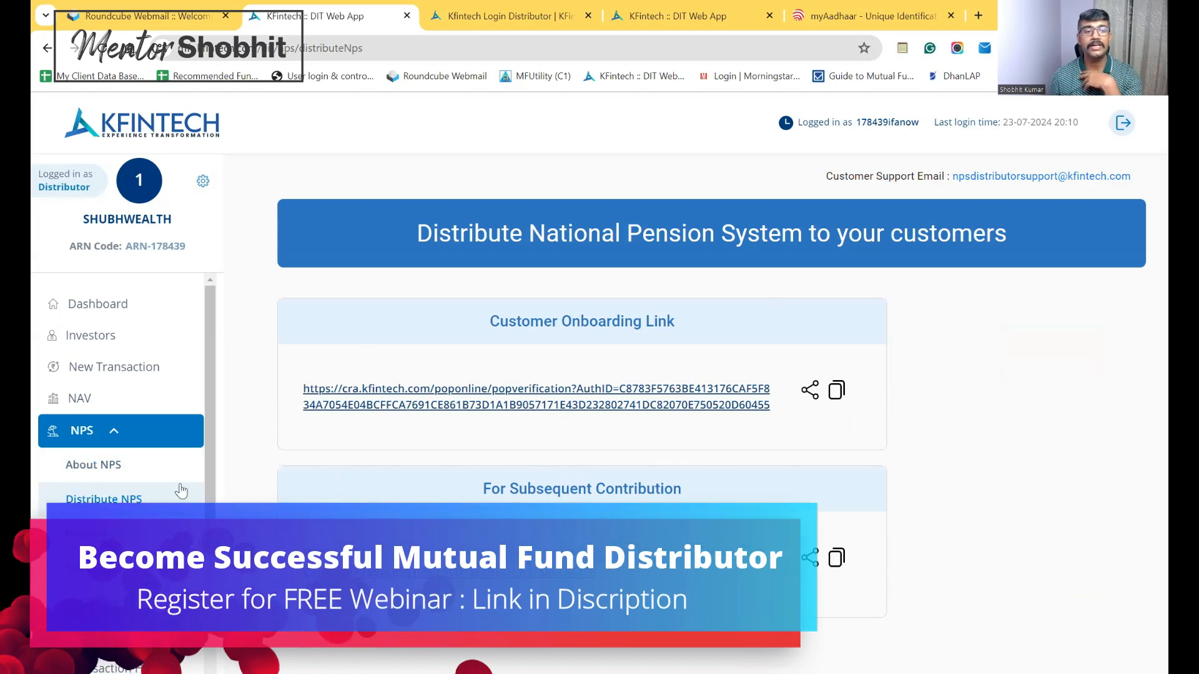
# On About NPS, highlight the HDFC per-PRAN incentive amounts and contribution-based commission rates
pyautogui.click(75, 465)
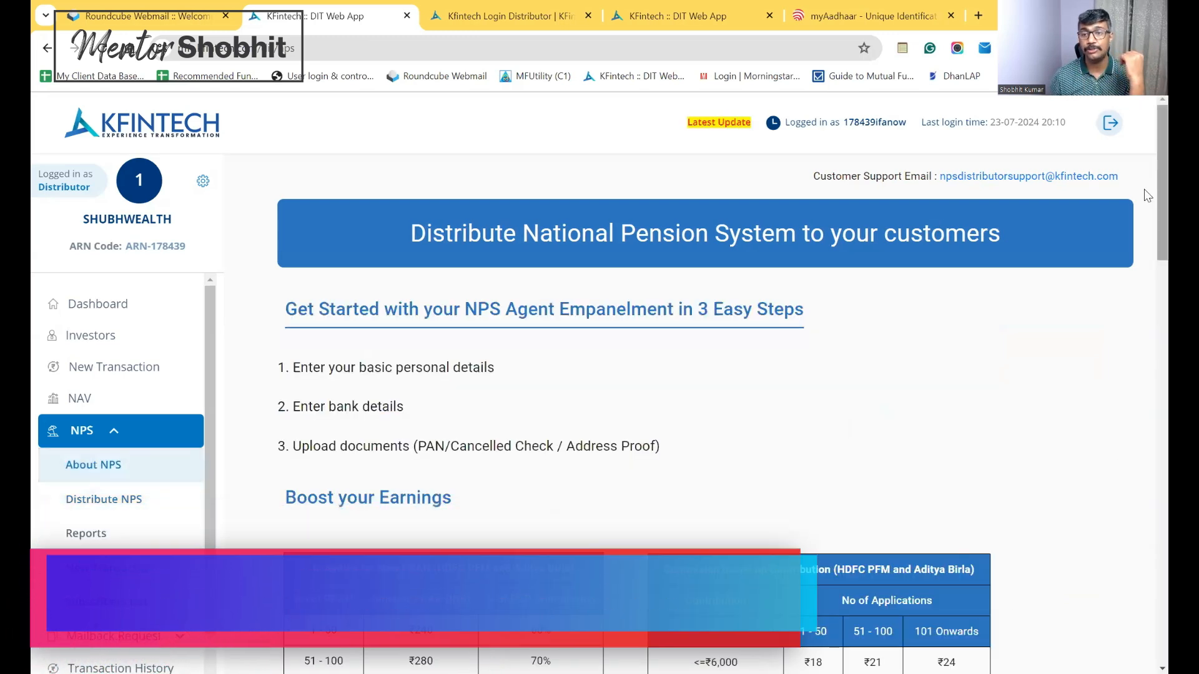
pyautogui.scroll(-5, 721, 302)
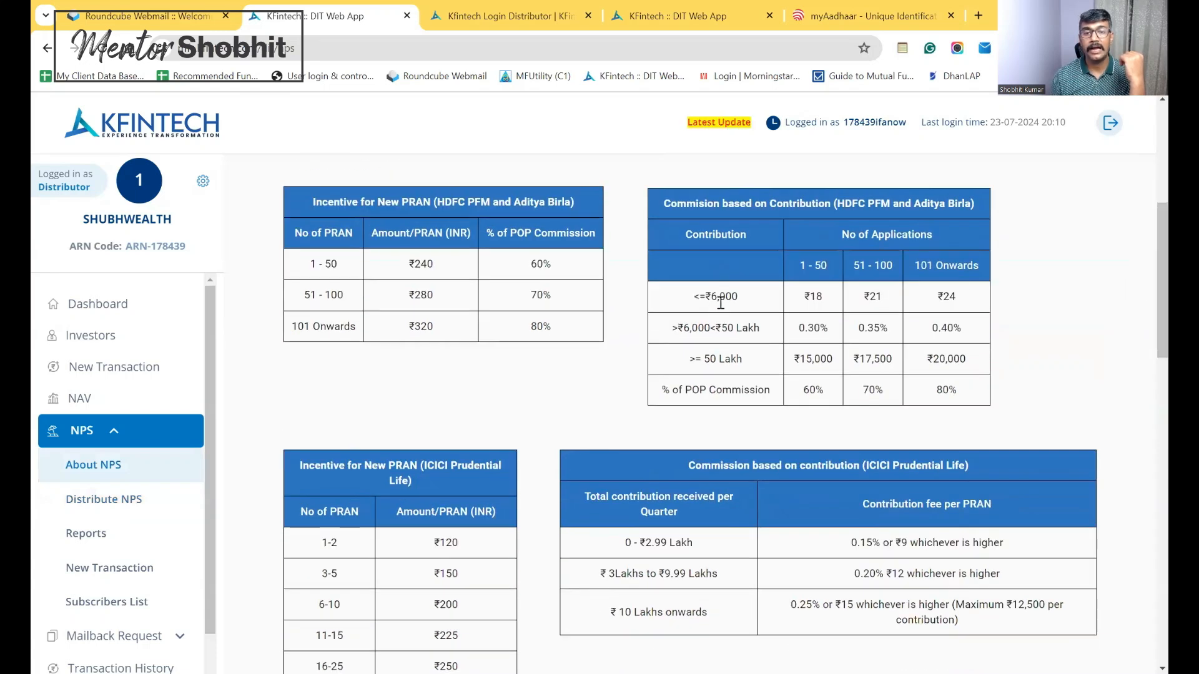
pyautogui.moveTo(353, 265); pyautogui.dragTo(517, 334)
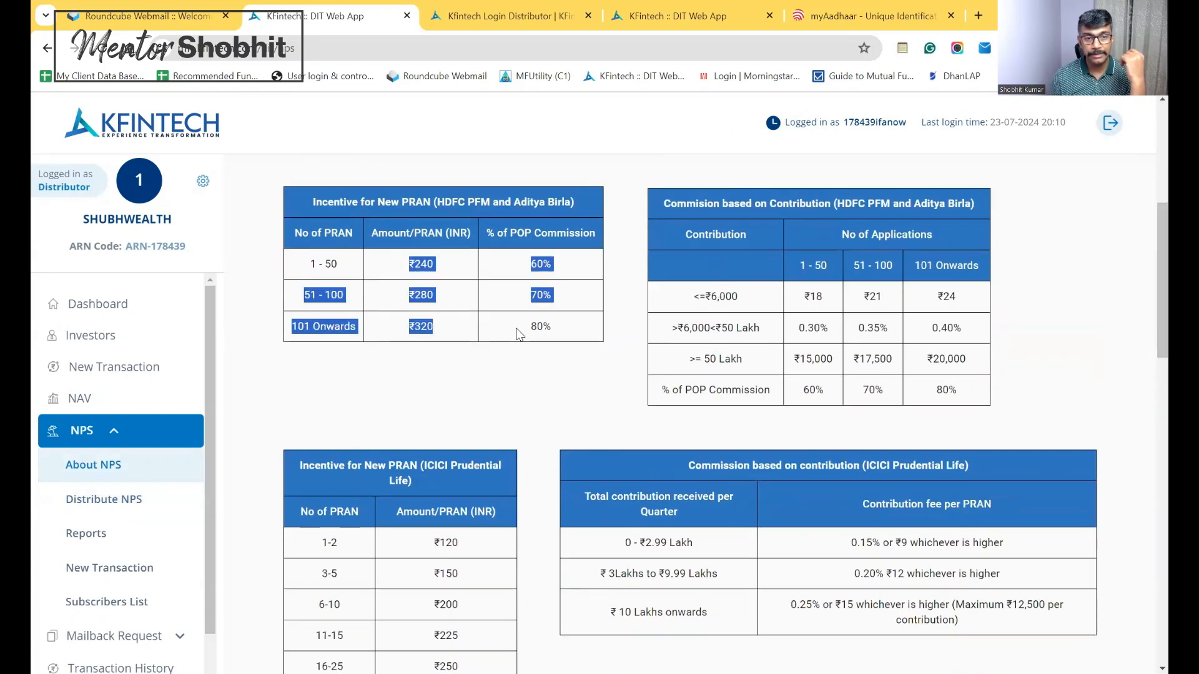
pyautogui.moveTo(695, 294); pyautogui.dragTo(925, 399)
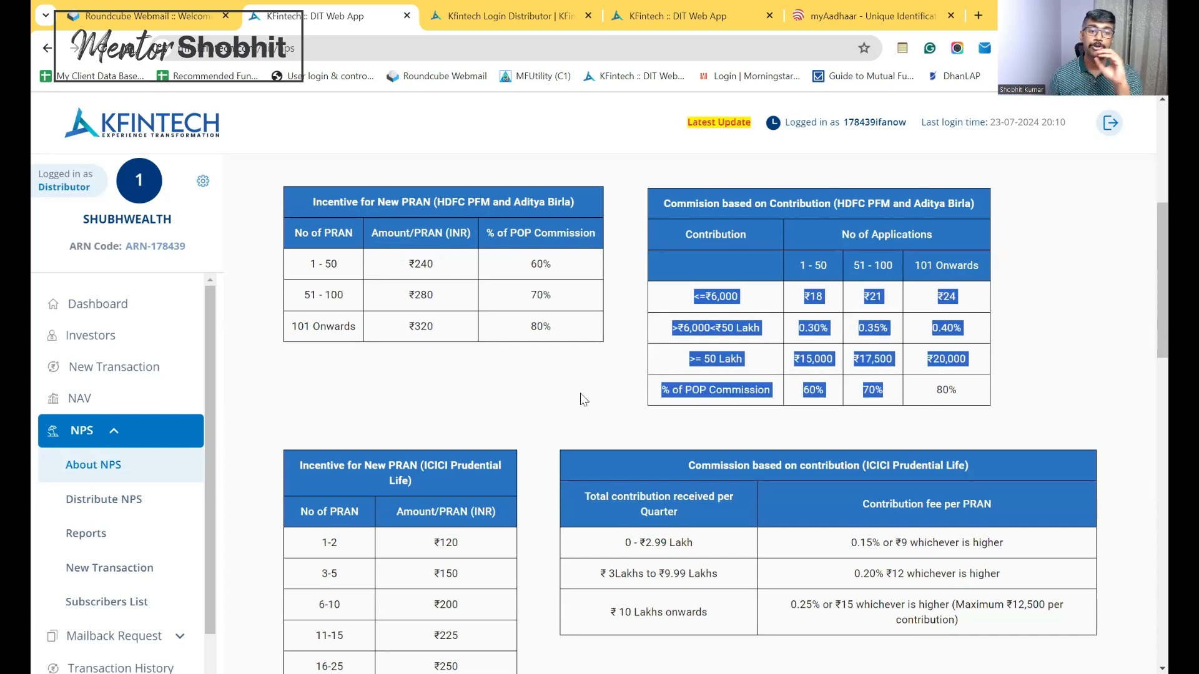